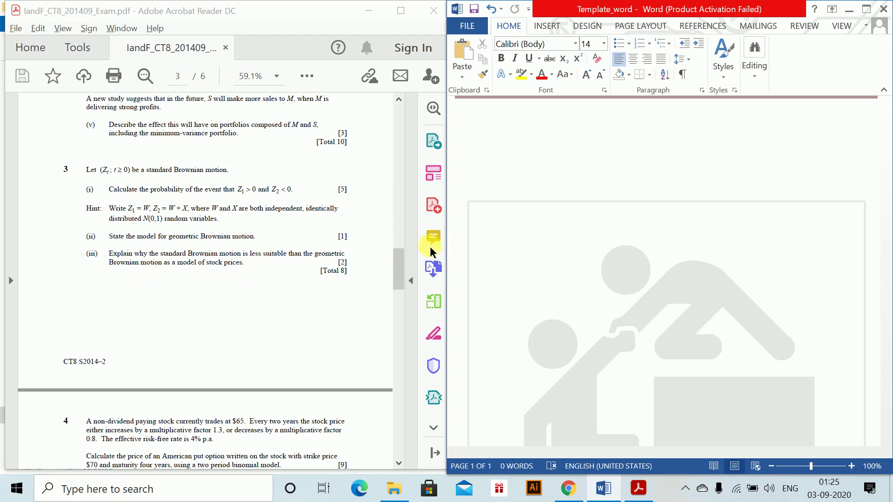
- Write the heading "Question 1." and the part label "(i)" in the Word document, with the equation Z_1 = W below them
left_click(468, 166)
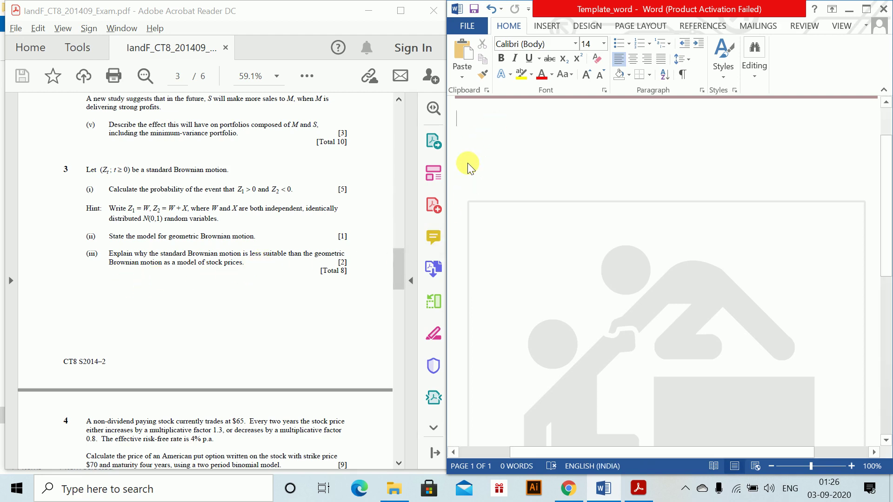
type("Question 1.")
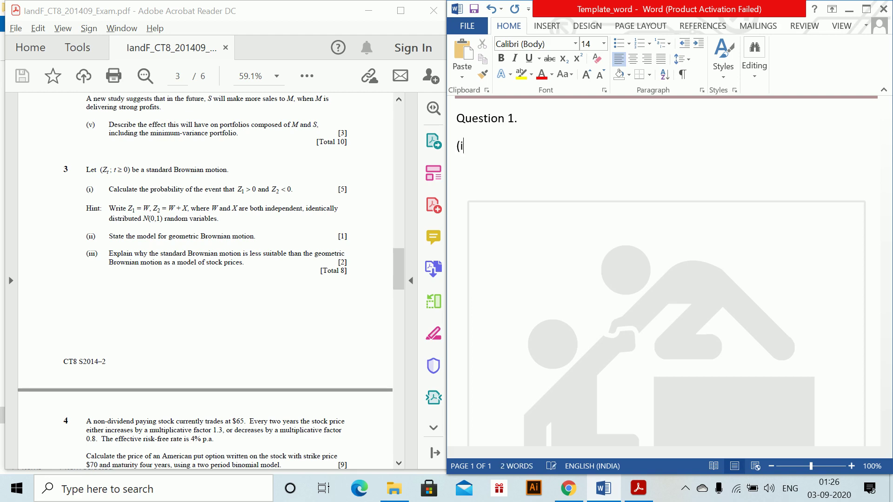
key("alt+equal")
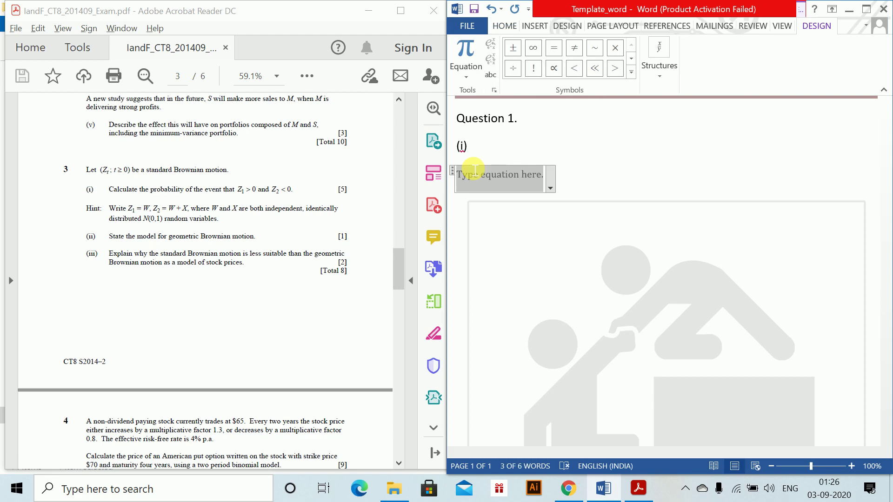
type("Z_1 = ")
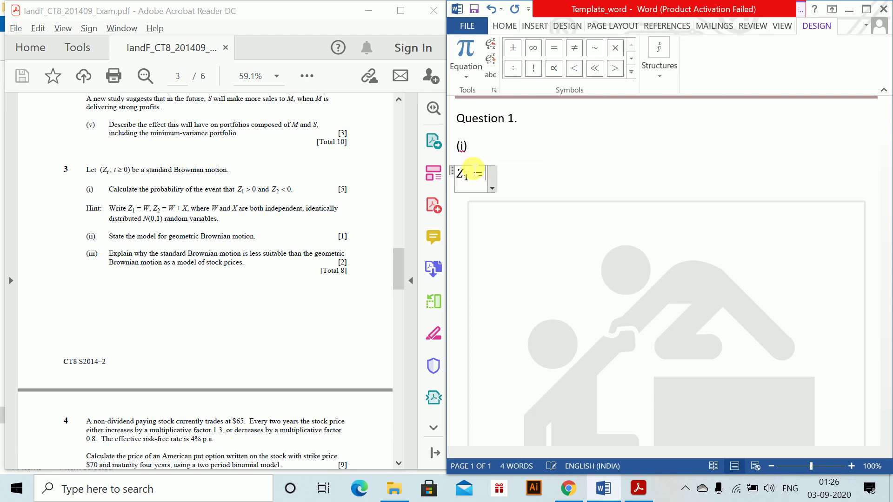
type("W")
key("Right")
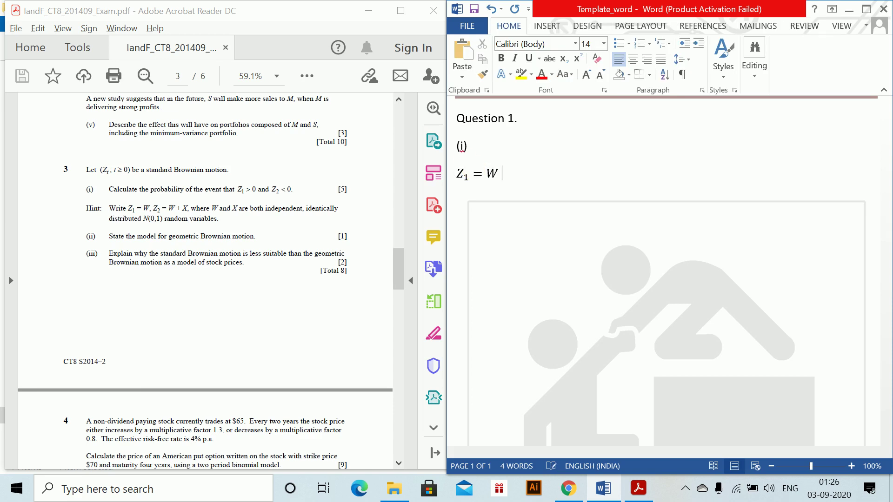
- Insert a second equation, Z_2 = W + X, on the same line after Z_1 = W
key("alt+equal")
type("Z")
key("BackSpace")
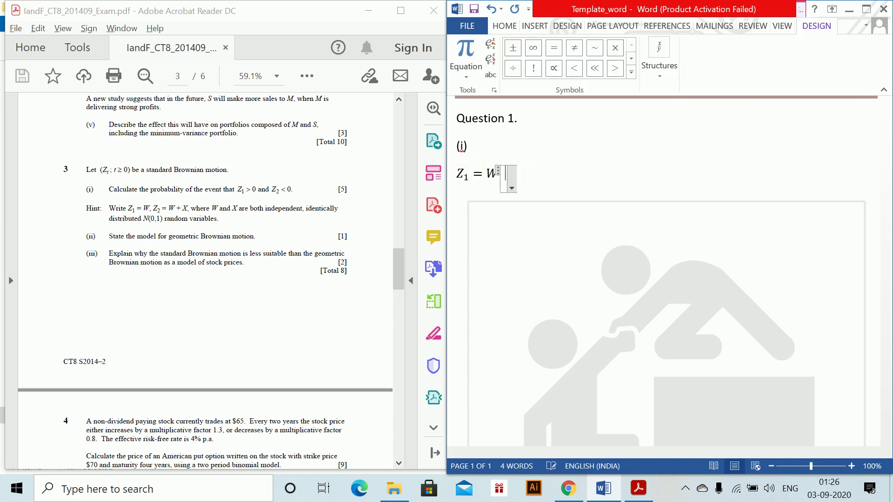
left_click(467, 162)
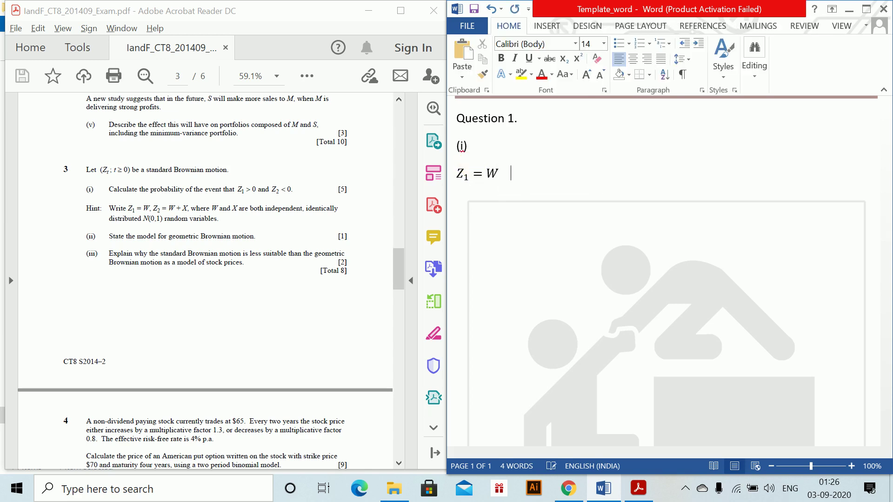
key("alt+equal")
type("Z_2 ")
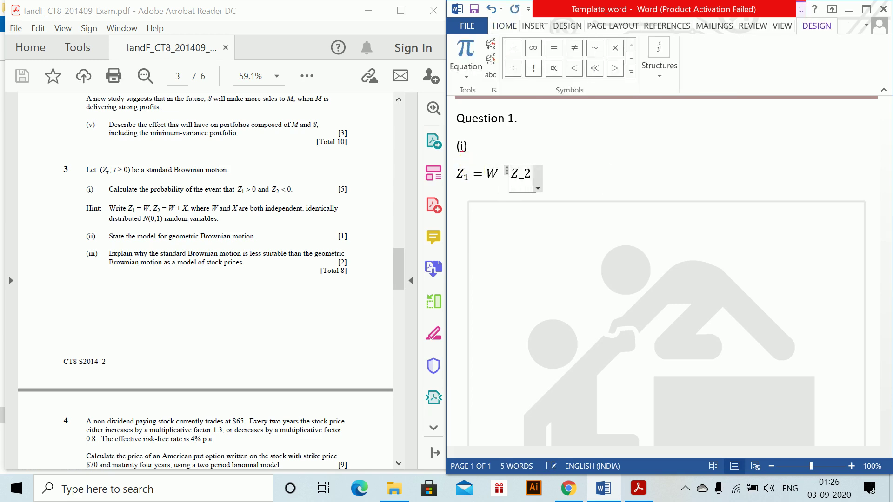
type("= ")
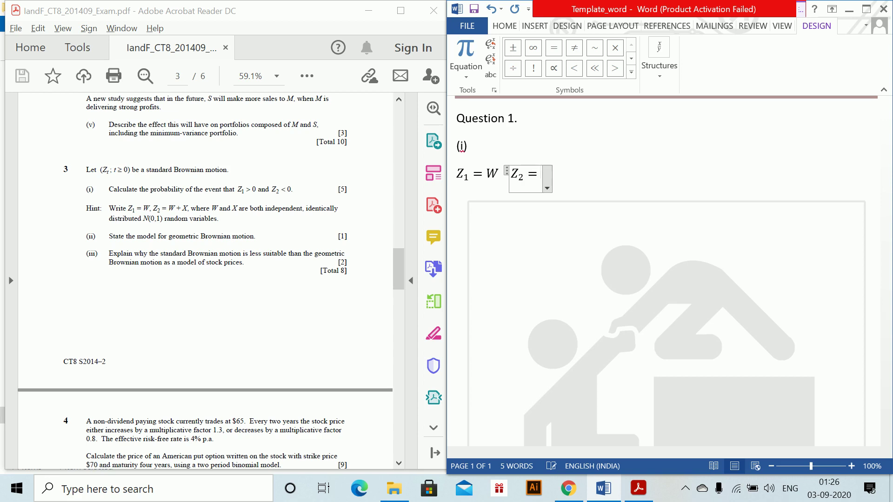
type("W + X")
key("Right")
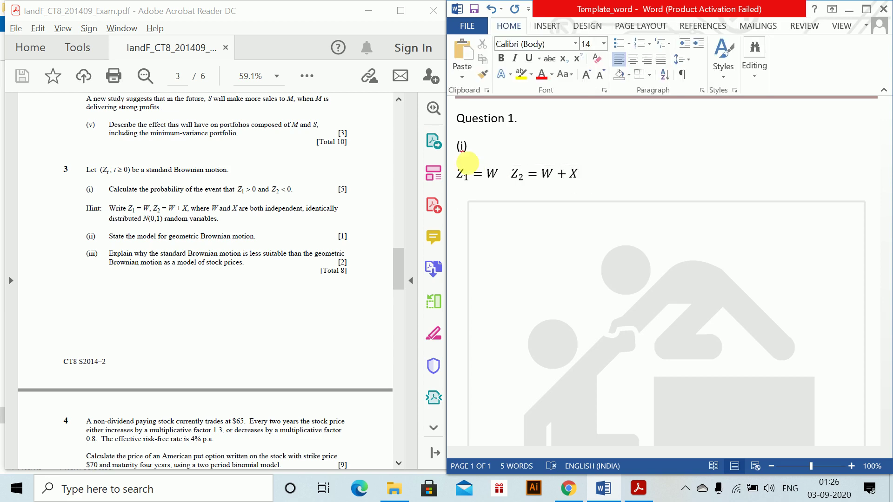
- Add the equation W = Z_1 − Z_0 ~ N(0,1) on a new line below the definitions of Z_1 and Z_2
key("alt+equal")
type("W=")
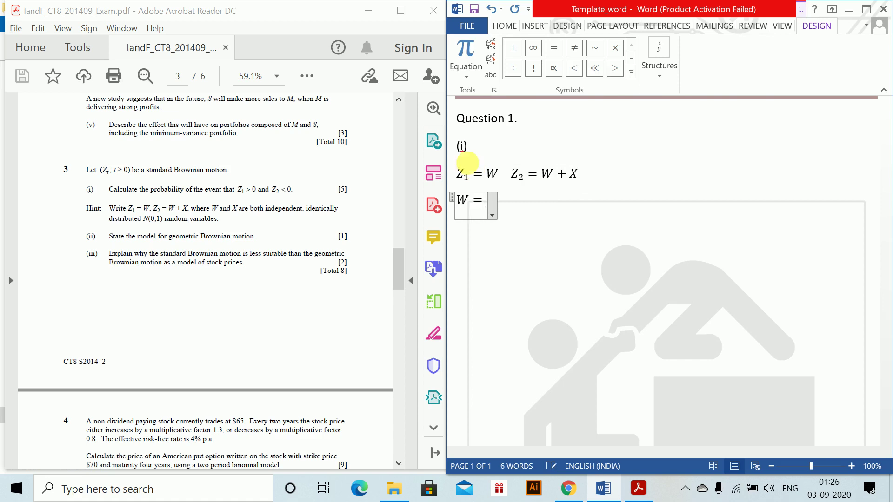
type("Z_1-Z_")
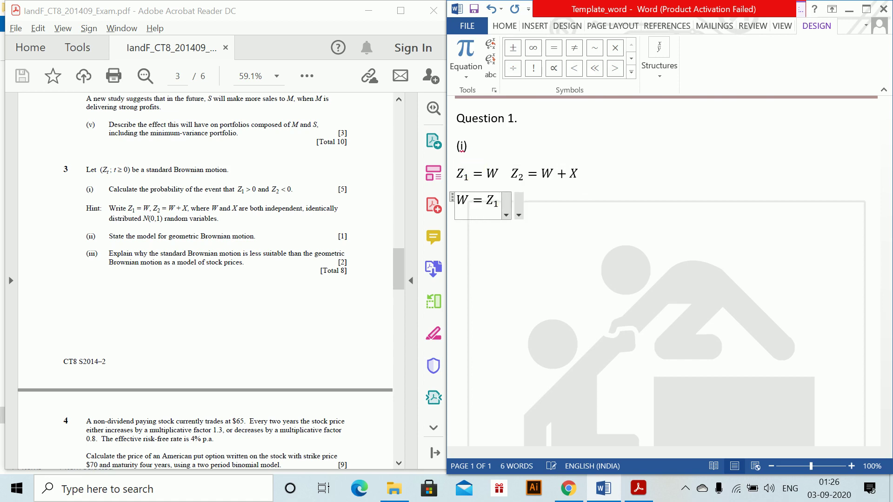
type("0 =")
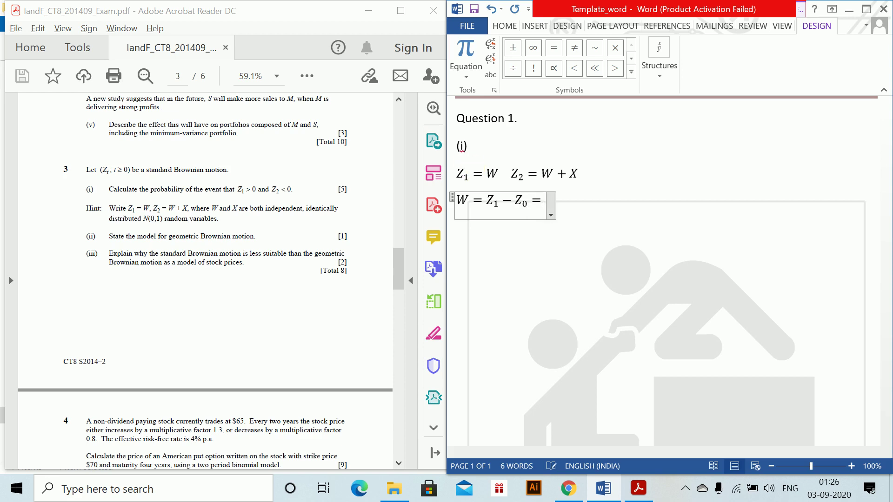
key("BackSpace")
type("~ N")
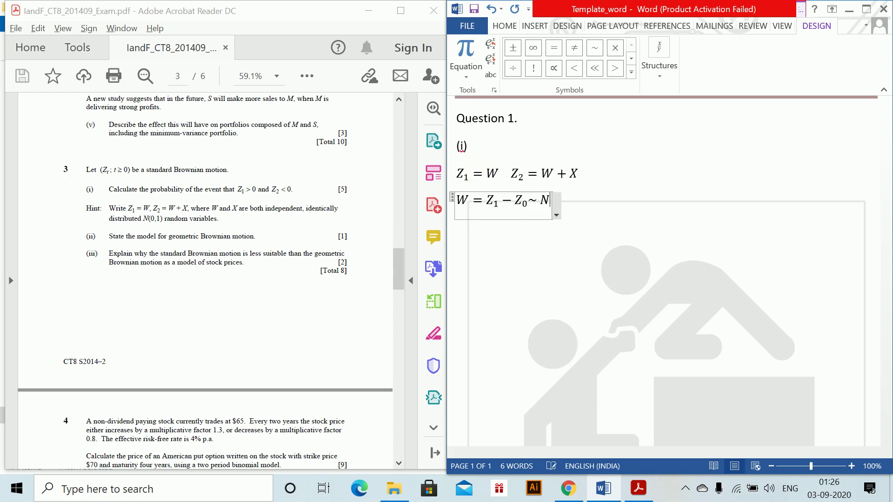
type("(0,1)")
key("Right")
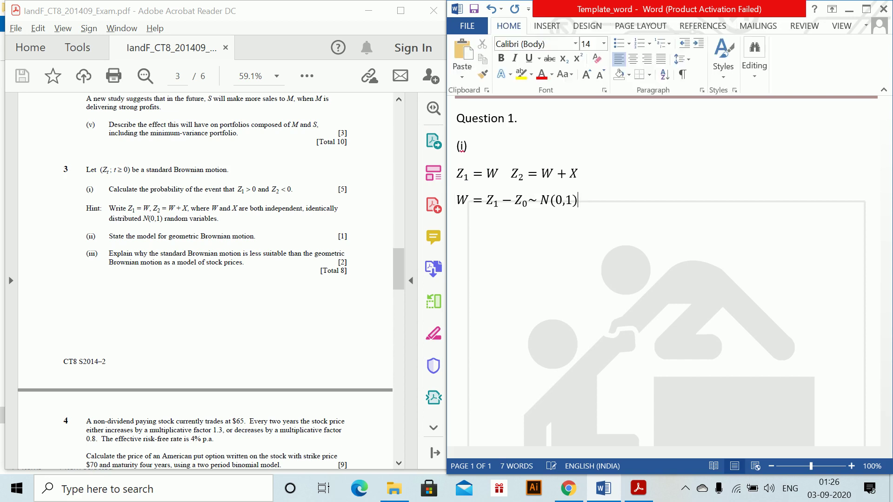
- Add the equation X = Z_2 − Z_1 ~ N(0,1) on the line below the equation for W
key("Return")
key("alt+equal")
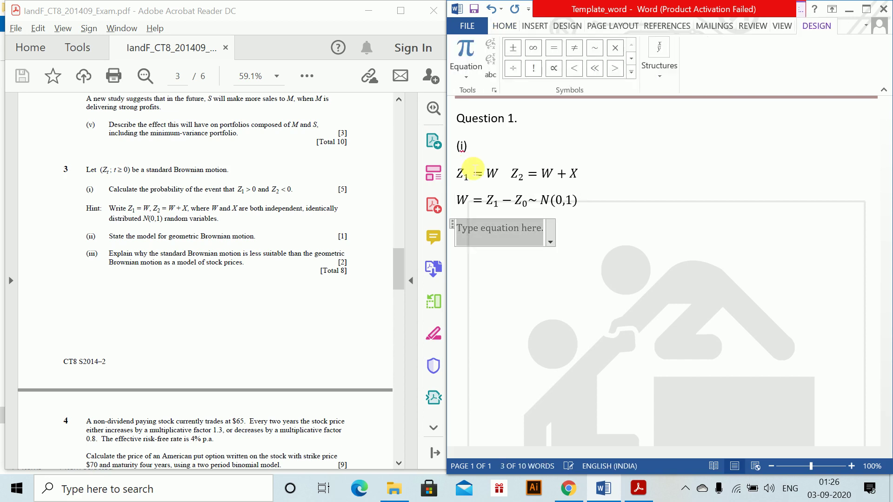
type("X=")
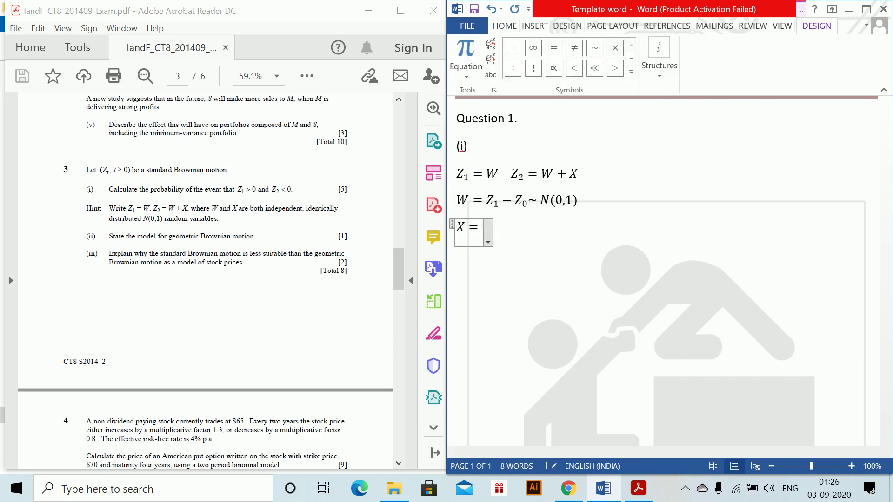
type("Z_2-")
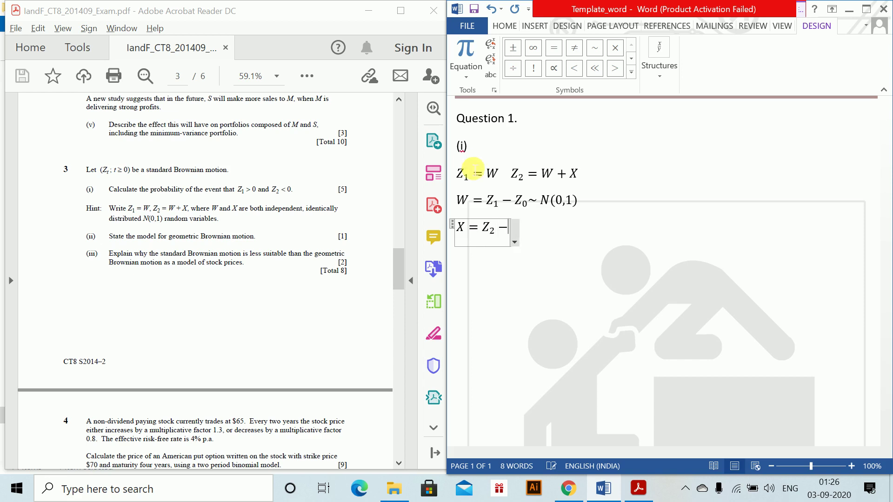
type("Z_1 ")
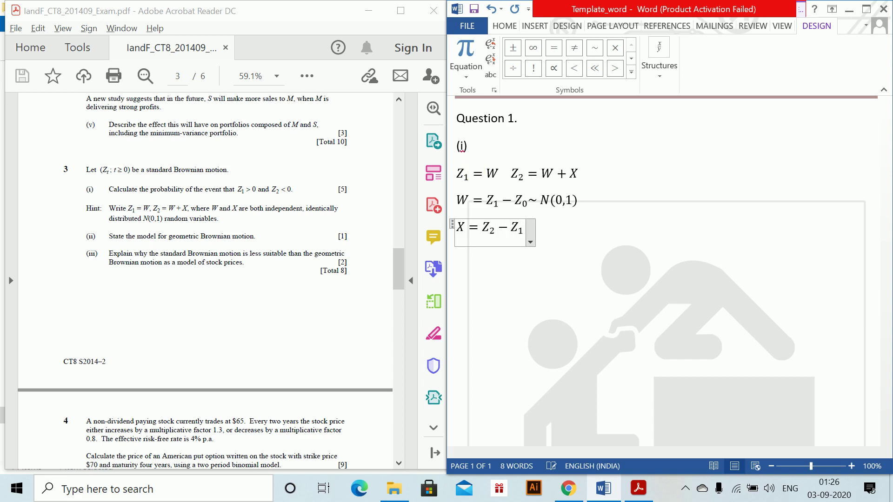
type("~N(")
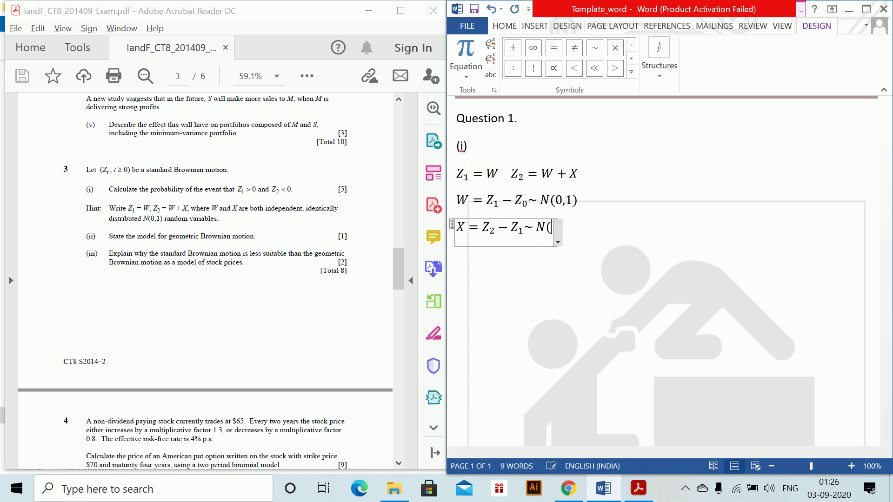
type("0,1)")
key("Right")
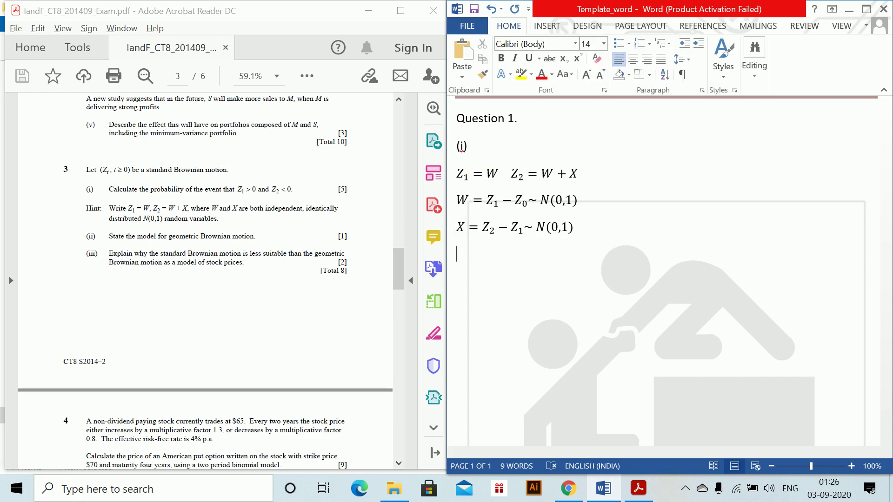
- Write the sentence "Since non overlapping Brownian motion increments are independent hence W and X are independent." below the equations
type("nce non ob")
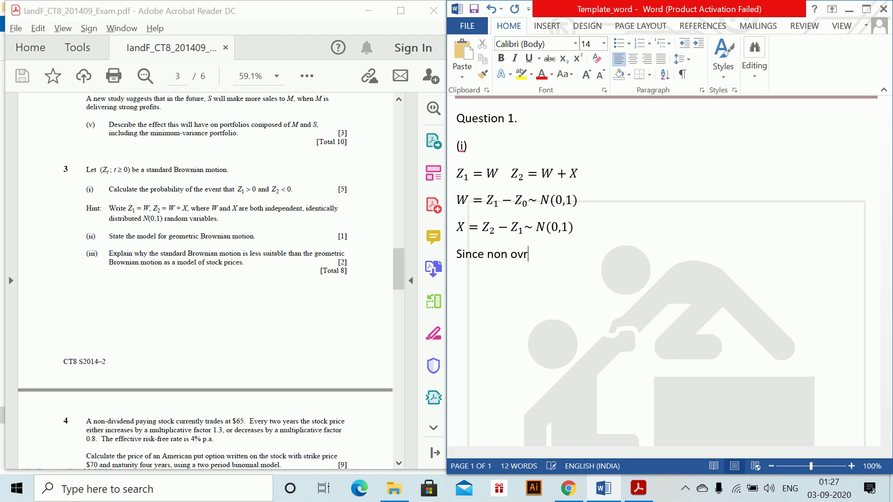
type("erlapping brown")
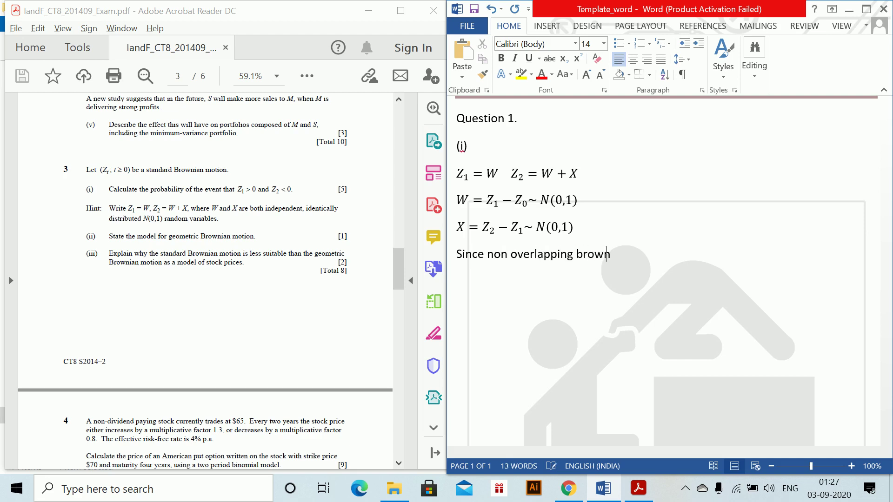
type("ian motion ")
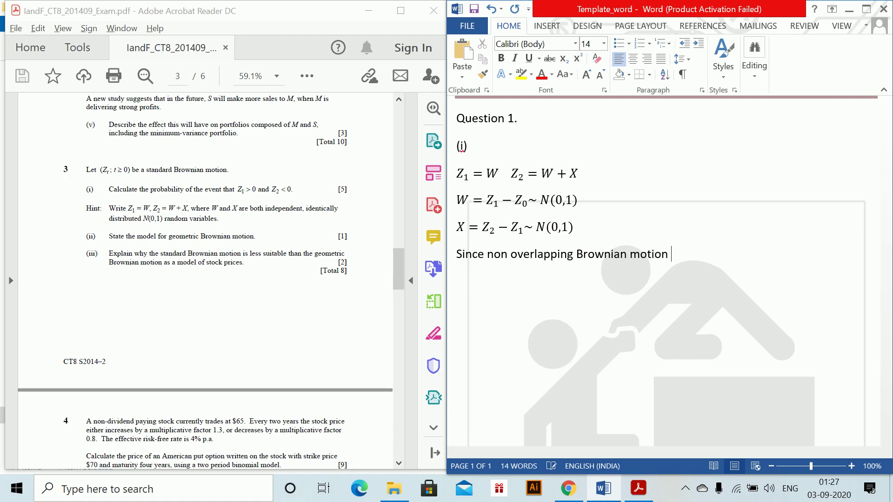
type("invments are ind")
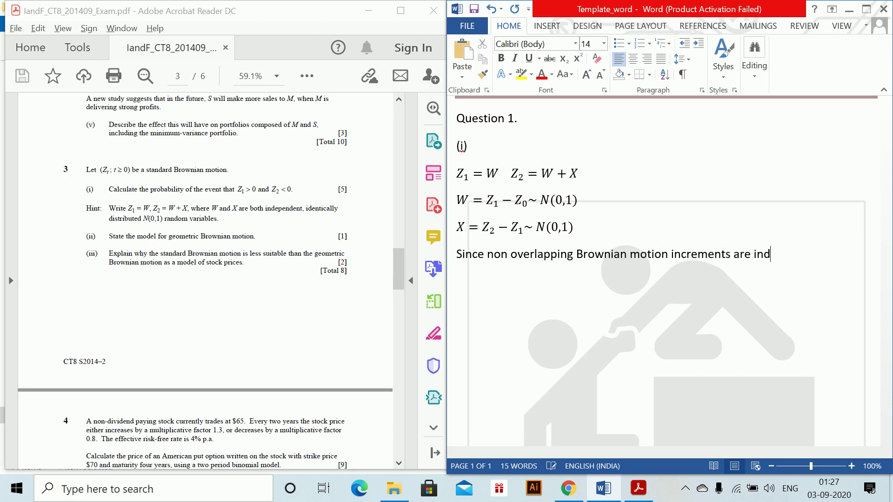
type("ependent hence")
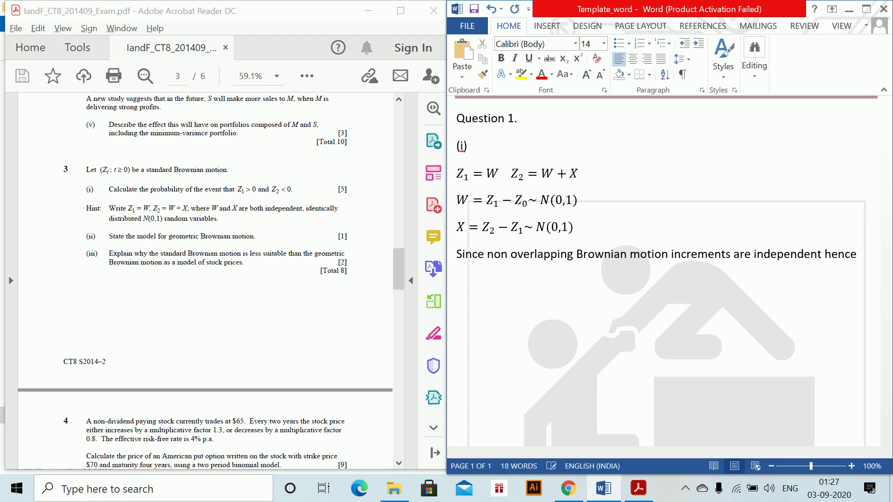
type(" W and ")
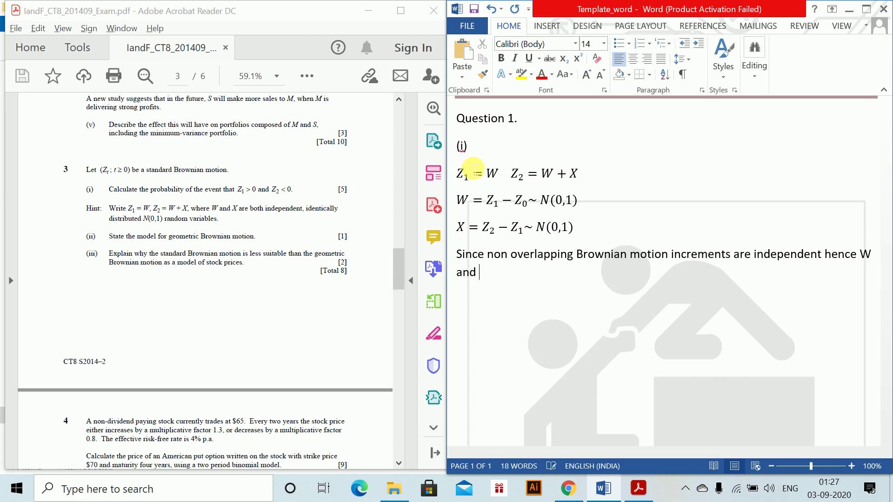
type("X are ind")
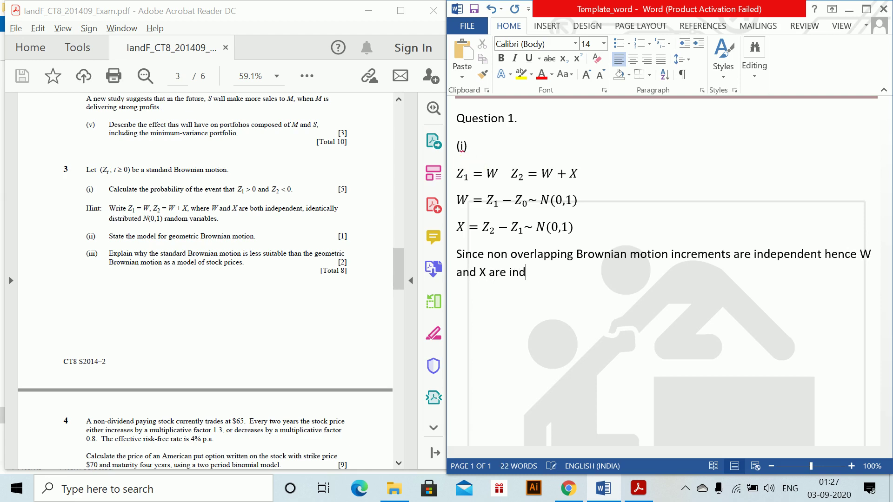
type("ependent")
- Begin a new paragraph with "The probability of" followed by the inline equation Z_1 > 0
type("The prob")
type("ab")
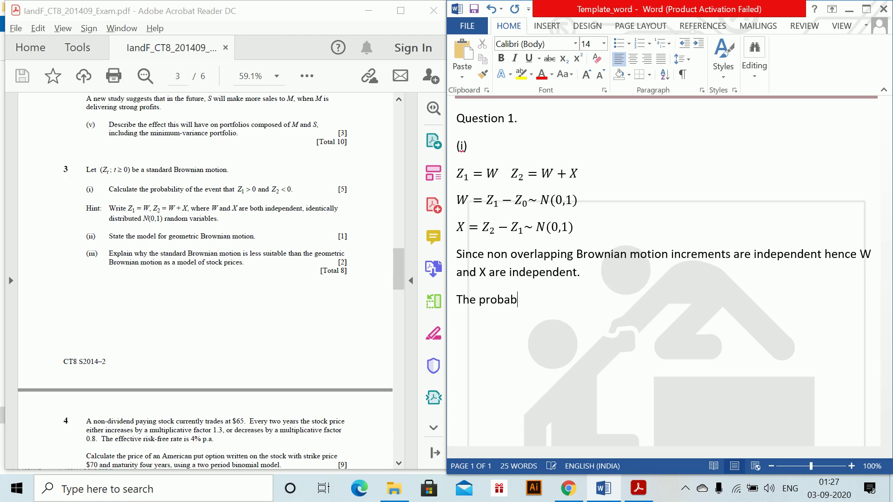
type("ility of")
key("alt+equal")
type("Z_1")
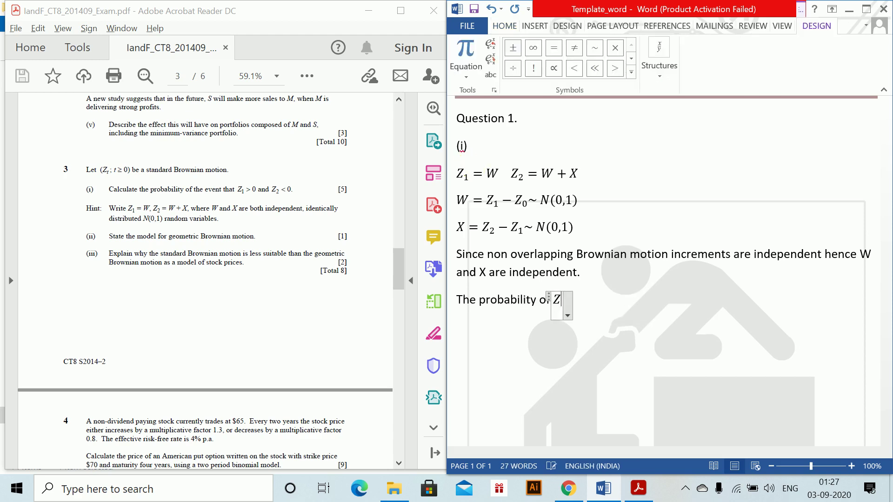
type(">0 an")
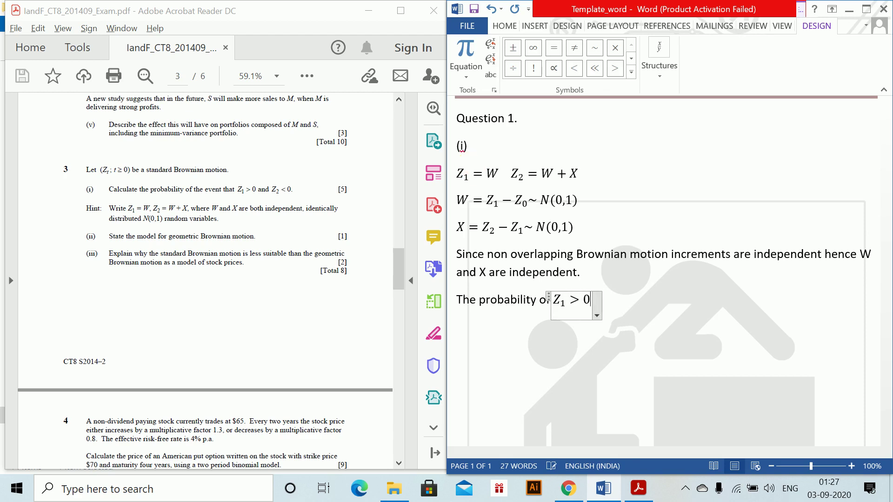
type("d")
key("BackSpace")
key("BackSpace")
key("BackSpace")
key("BackSpace")
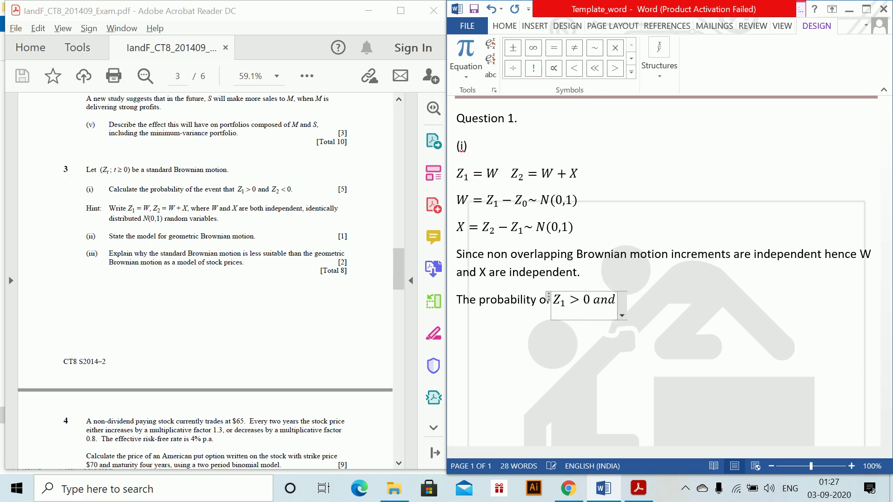
key("Right")
- Continue the probability line with "and" plus the inline equation Z_2 < 0, and start a new line below
type("and")
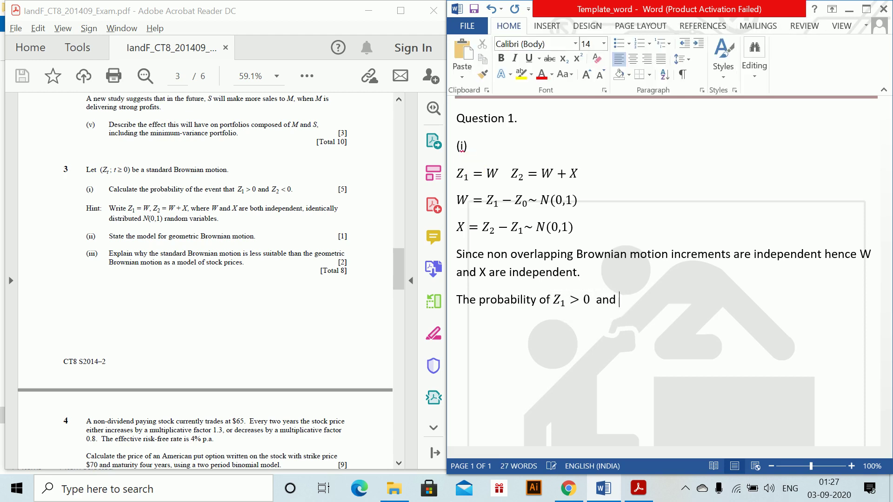
key("alt+equal")
type("Z_2")
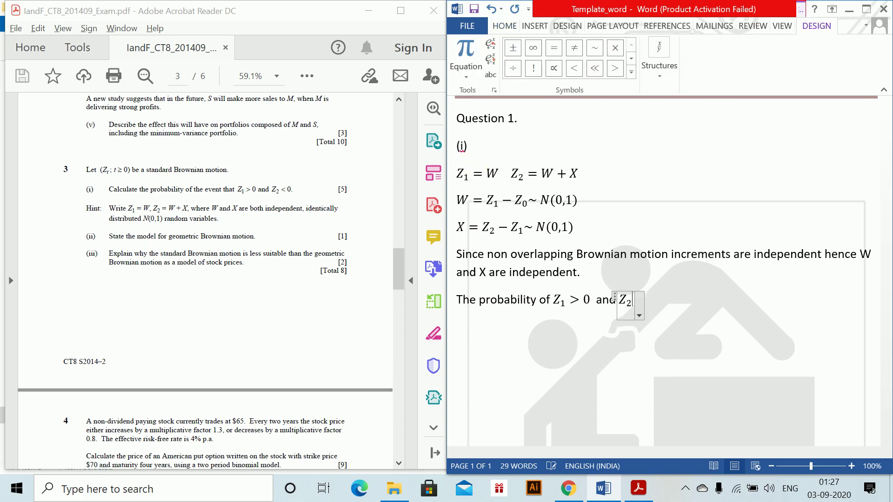
type(" < 0")
key("Right")
key("Return")
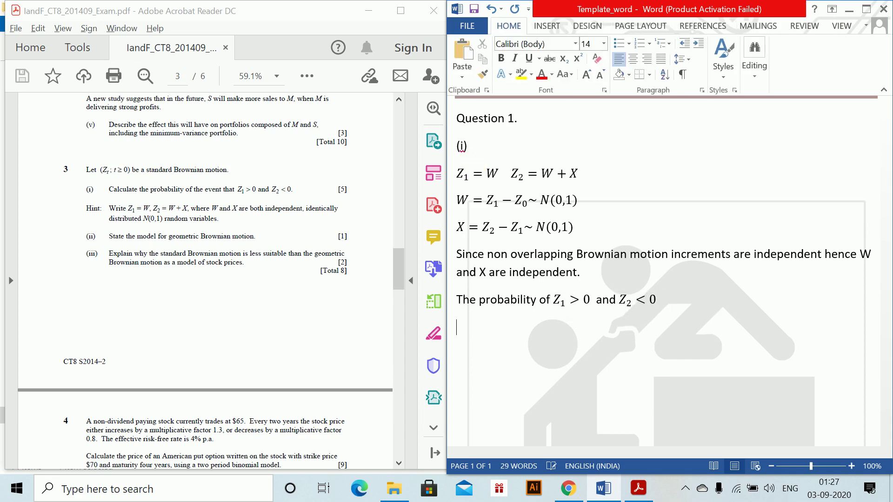
- Start a new equation on the empty line below the probability sentence with P (Z_1 > 0)
key("alt+equal")
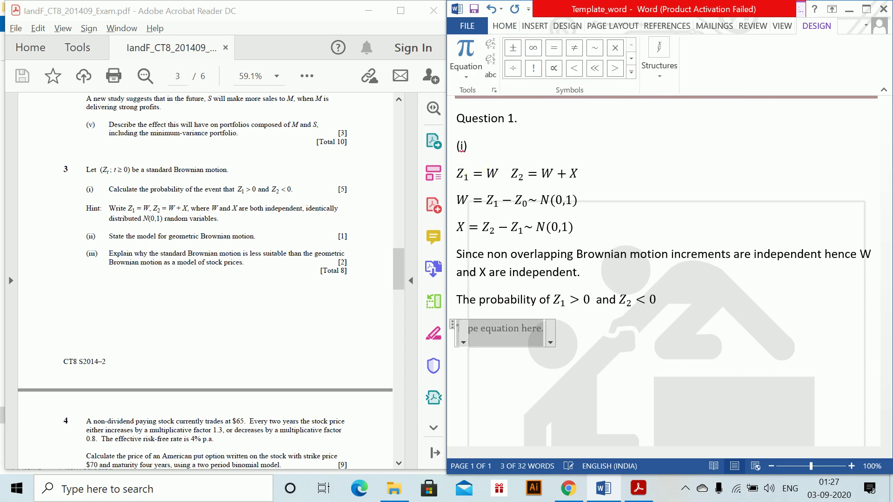
type("P (Z")
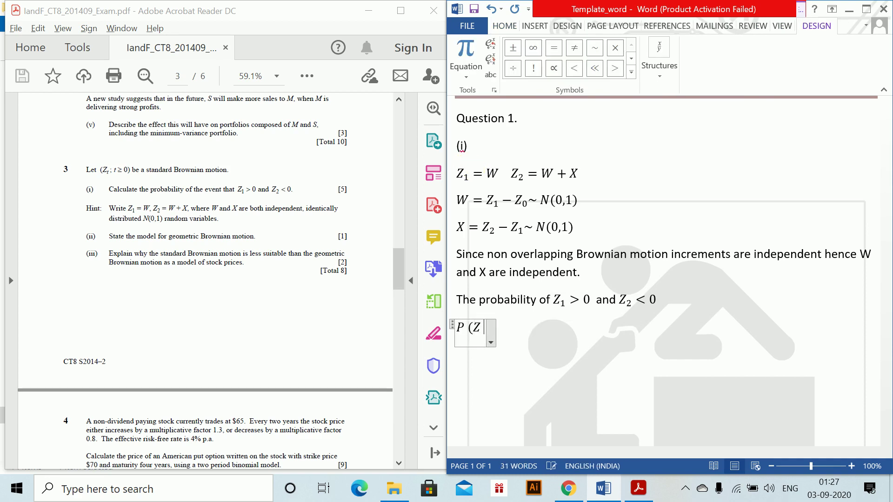
type("_1")
key("BackSpace")
key("BackSpace")
key("BackSpace")
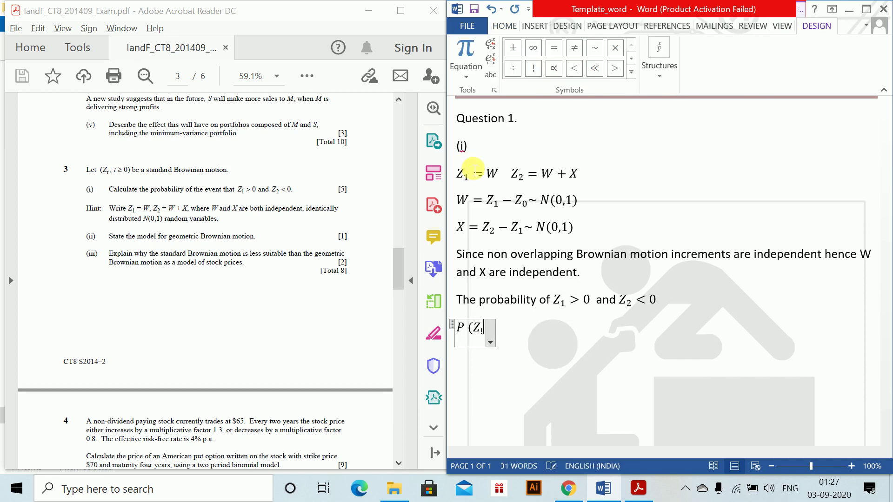
type("Z_1 > 0)and")
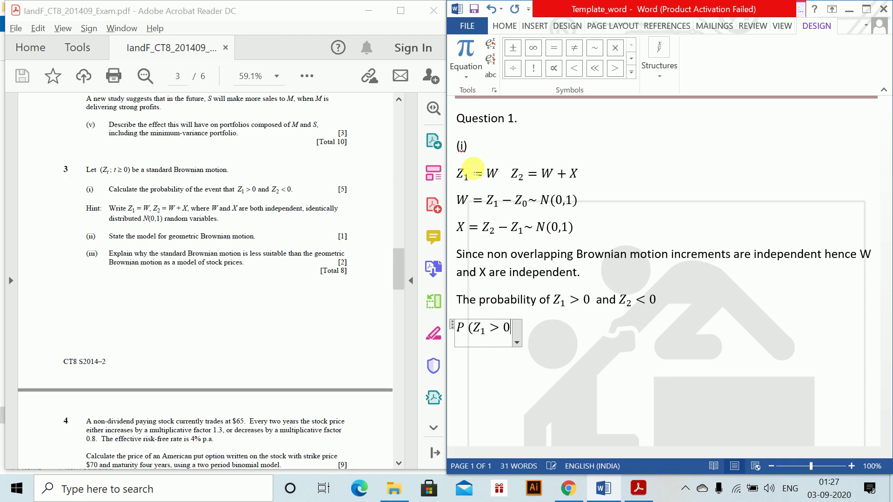
key("BackSpace")
key("BackSpace")
key("BackSpace")
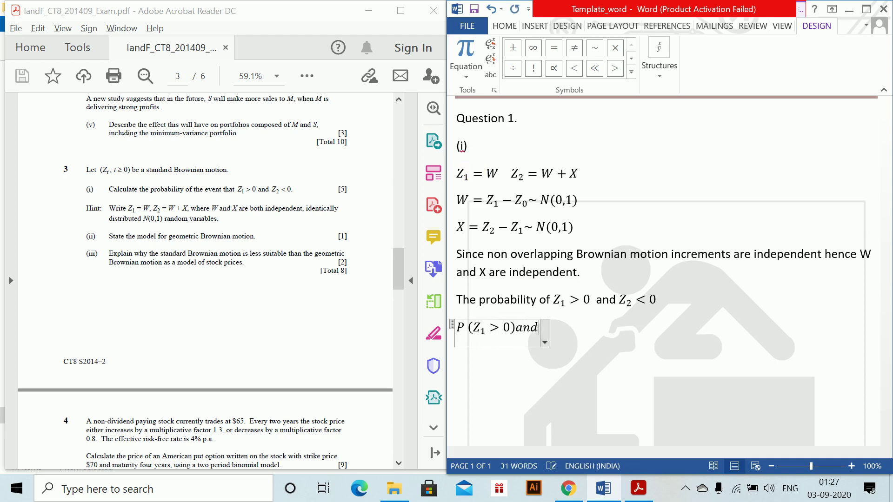
type(",P(")
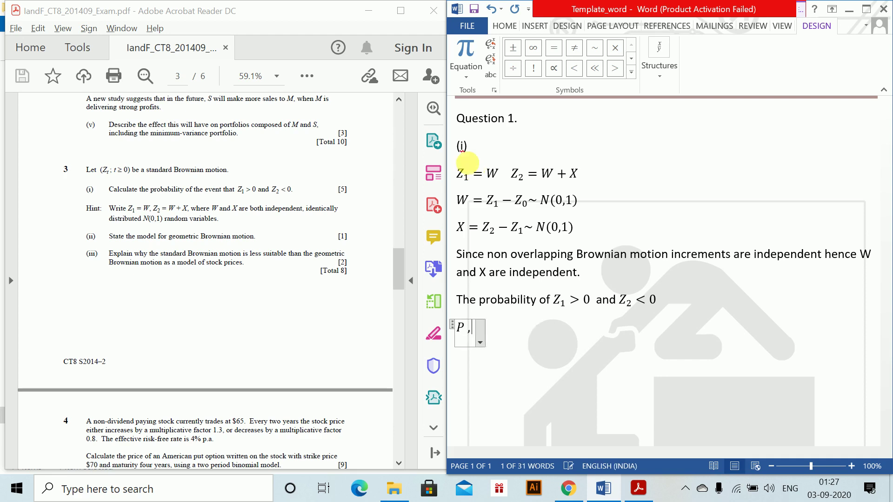
key("BackSpace")
key("BackSpace")
key("BackSpace")
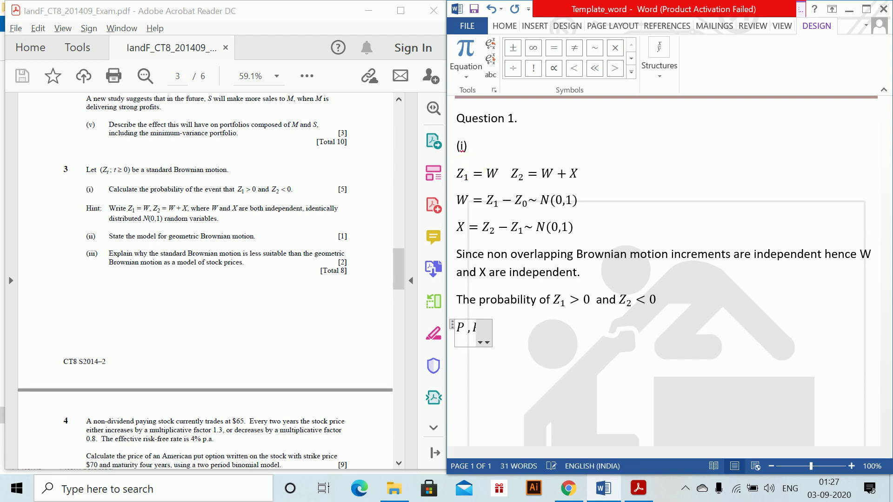
key("ctrl+z")
type("P(X")
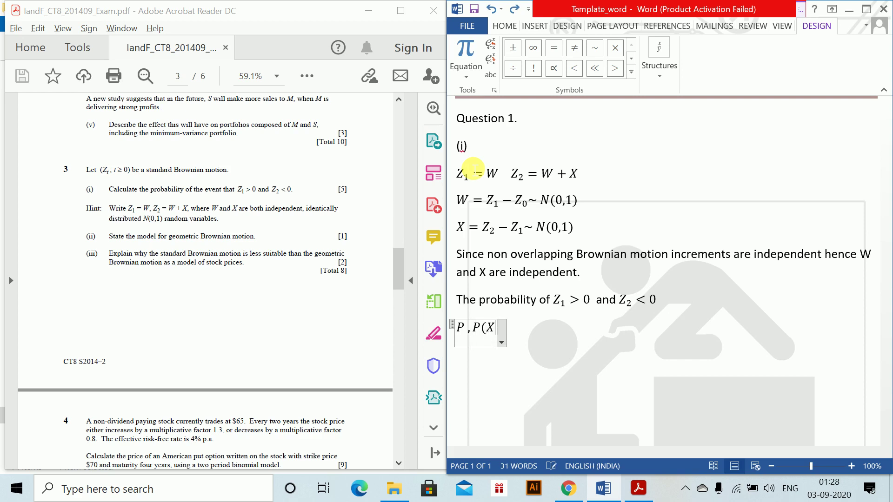
key("ctrl+z")
key("ctrl+z")
key("ctrl+z")
key("ctrl+z")
key("ctrl+z")
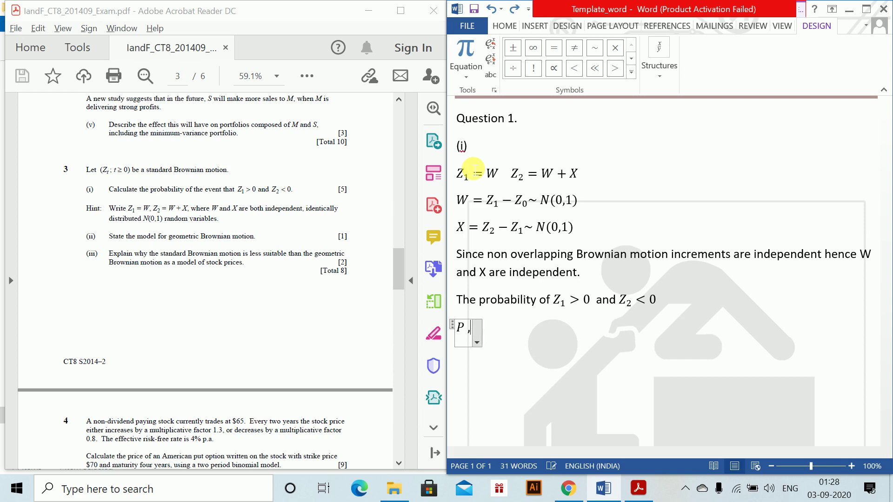
- Extend the expression inside the parentheses with a comma and Z_2 < 0
key("Right")
key("Left")
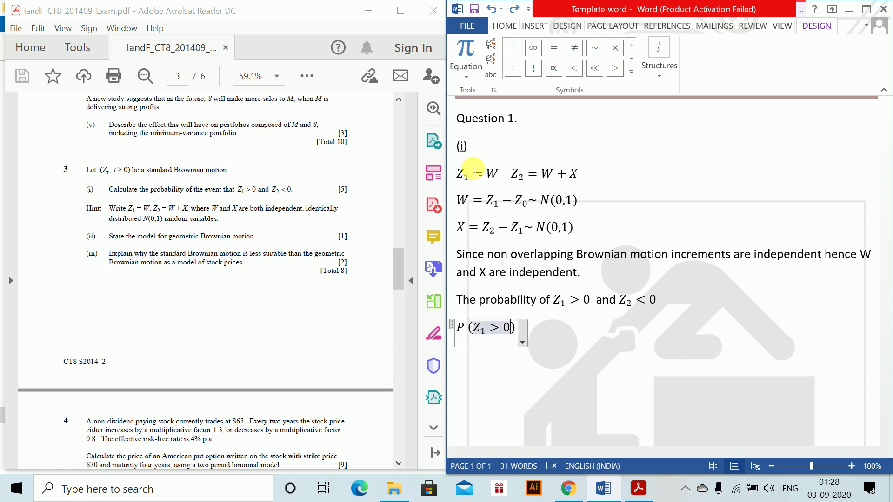
type(",Z_2 ")
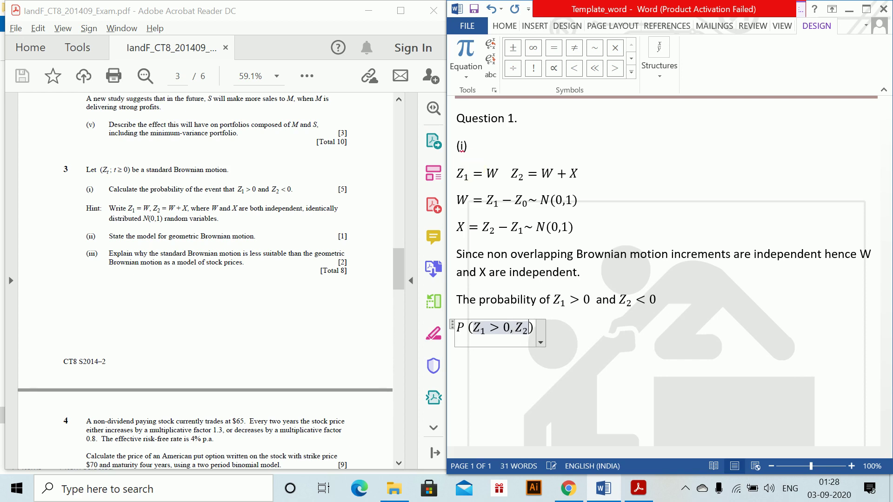
type("<0")
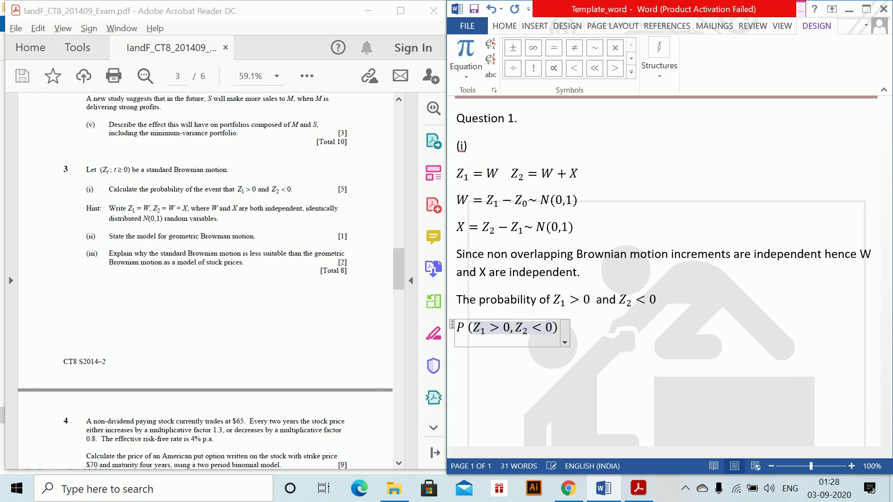
- Continue the equation after the closing parenthesis with = P(W > 0, W + X < 0)
key("Right")
key("Right")
key("Left")
type("+")
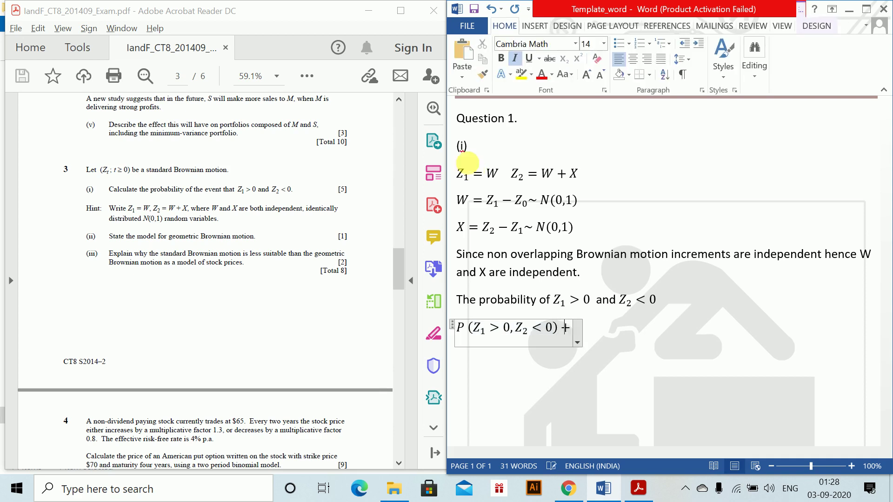
key("BackSpace")
type("= P(")
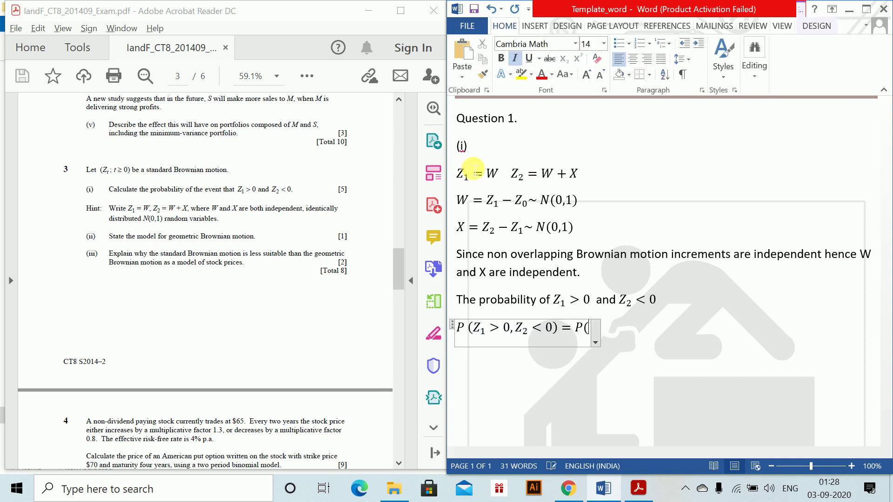
type("W /")
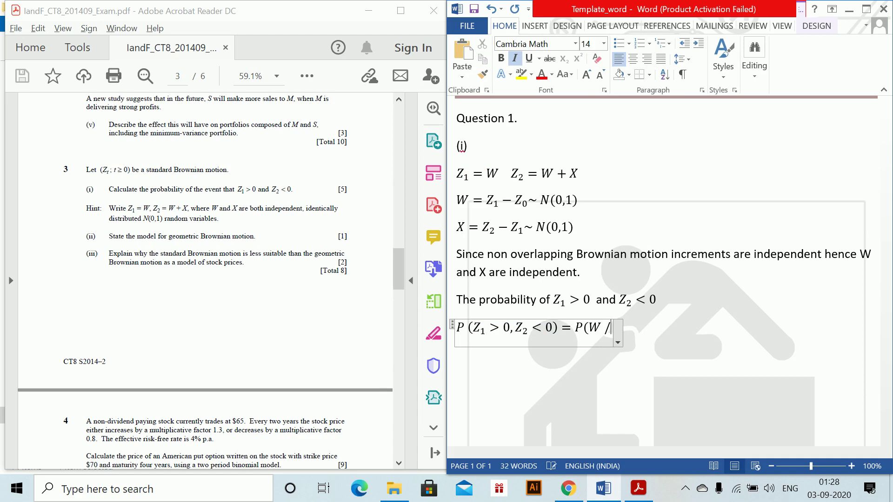
key("BackSpace")
type("> 0")
type(", W")
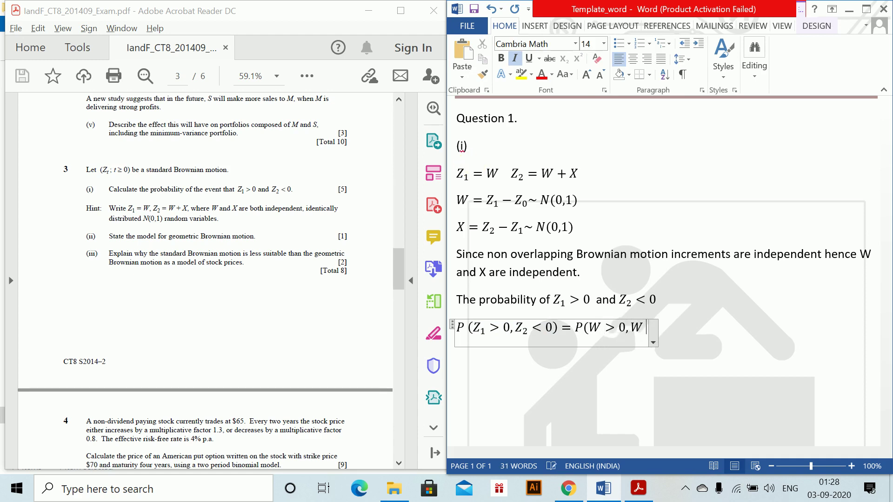
type(" + X < 0)")
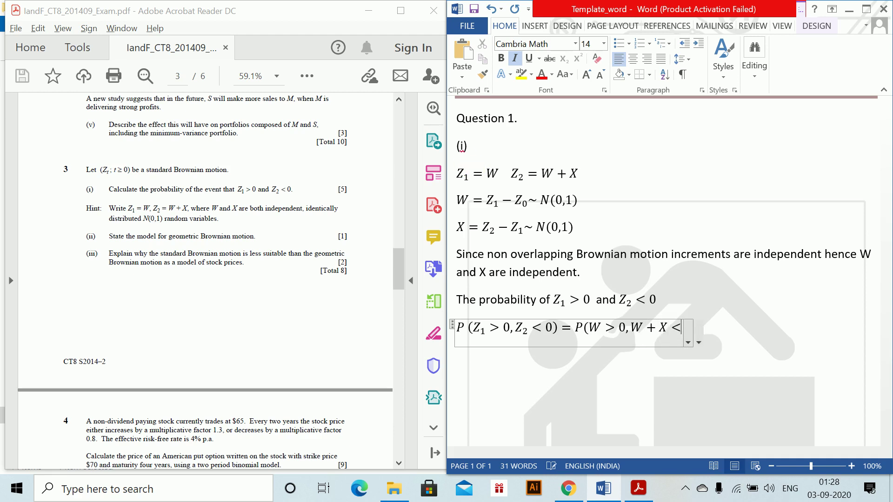
- Add a line below, indented by three tab stops, with the equation = P(W > 0, X < −W)
key("Return")
key("Tab")
key("Tab")
key("Tab")
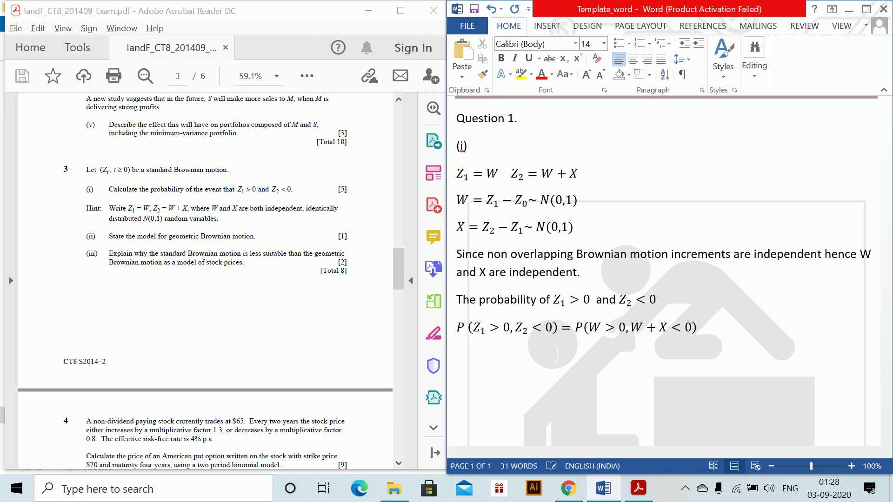
key("alt+equal")
type("=")
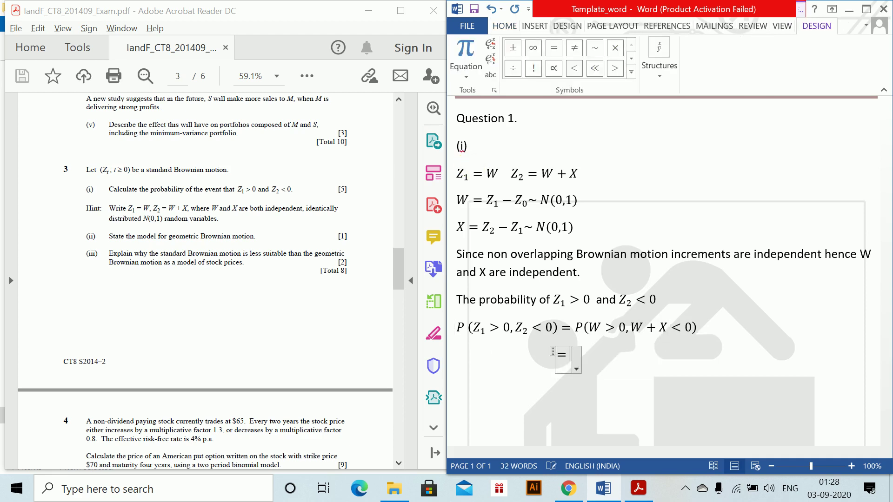
type("P(W>")
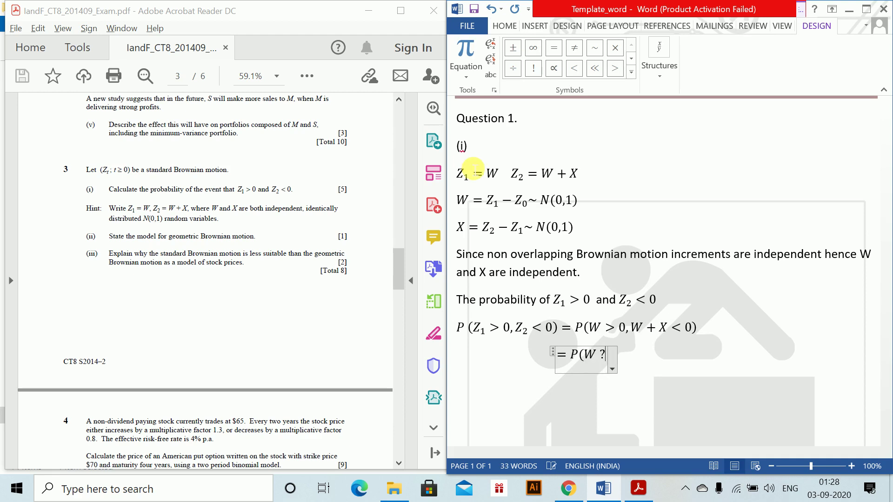
key("BackSpace")
type("0")
key("BackSpace")
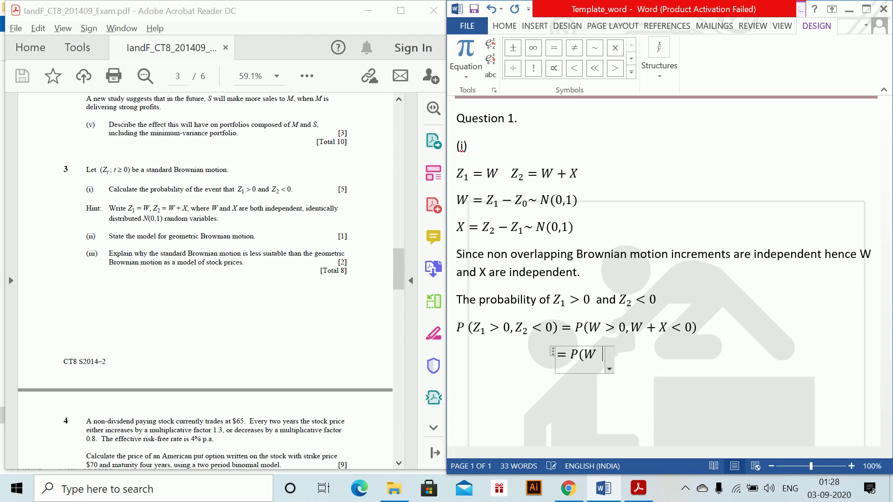
type(">0,")
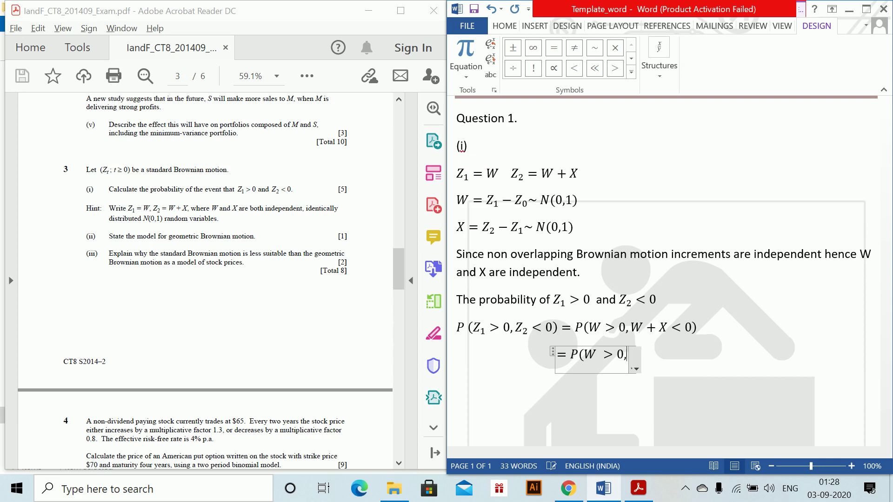
type("X<-W)")
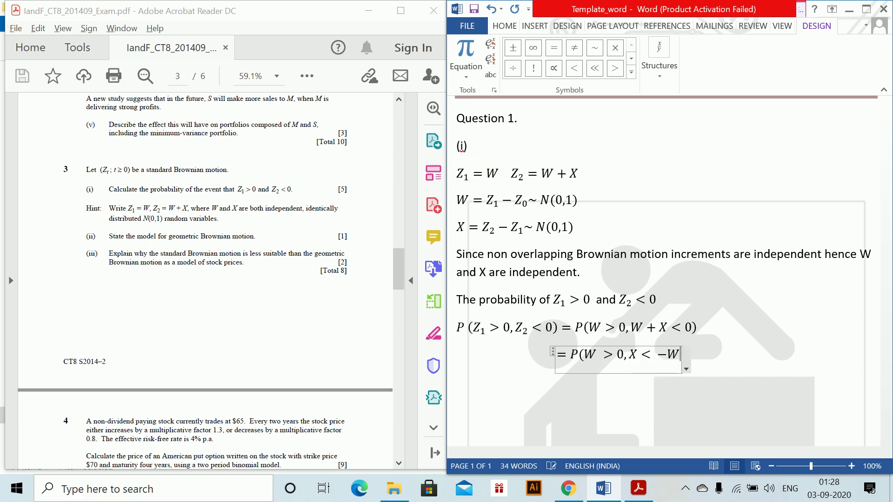
- Start another equation line below with an equals sign and an integral from W = 0 to ∞
key("Return")
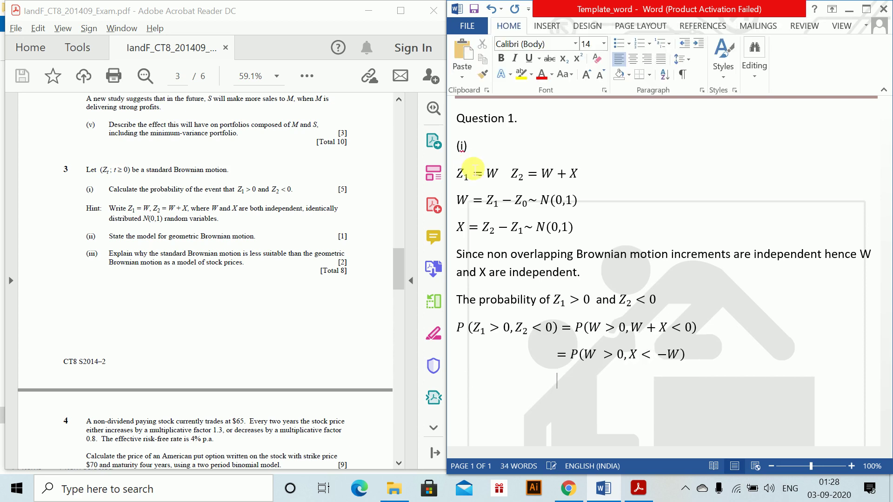
key("alt+equal")
type("=\\")
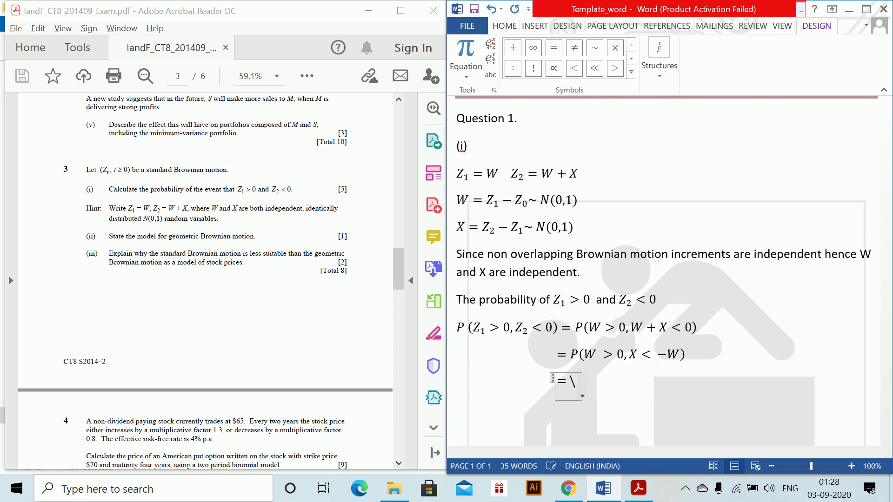
type("int _0^")
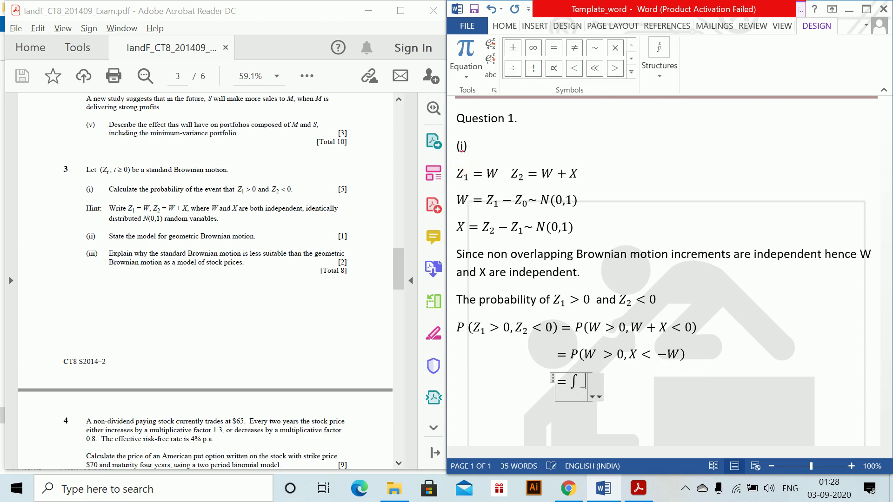
type("\\")
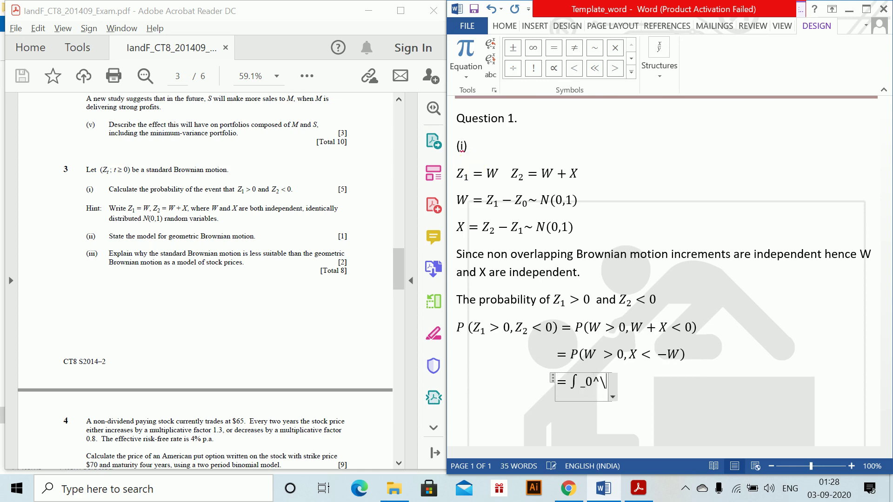
key("BackSpace")
key("BackSpace")
key("BackSpace")
type("(")
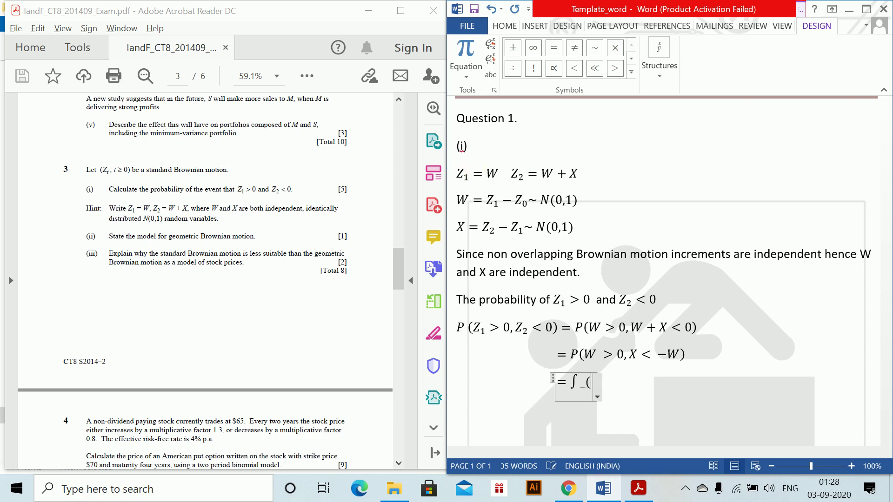
type("W=0)^")
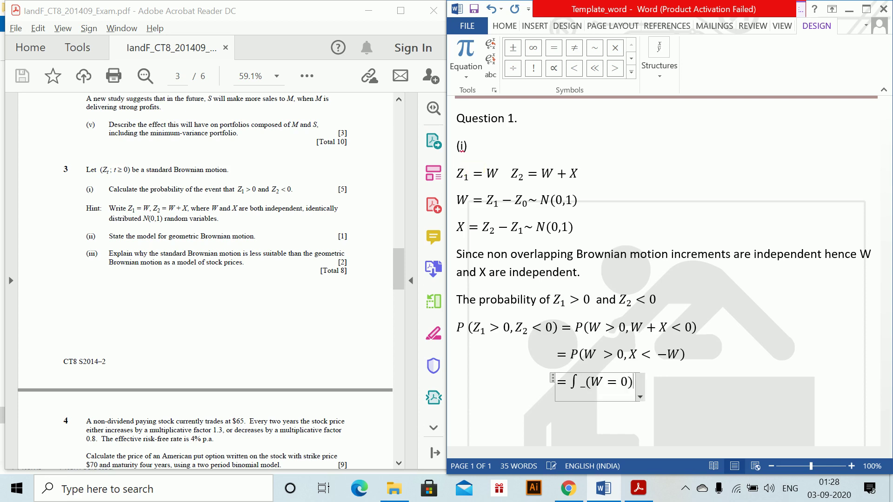
type("\\infty")
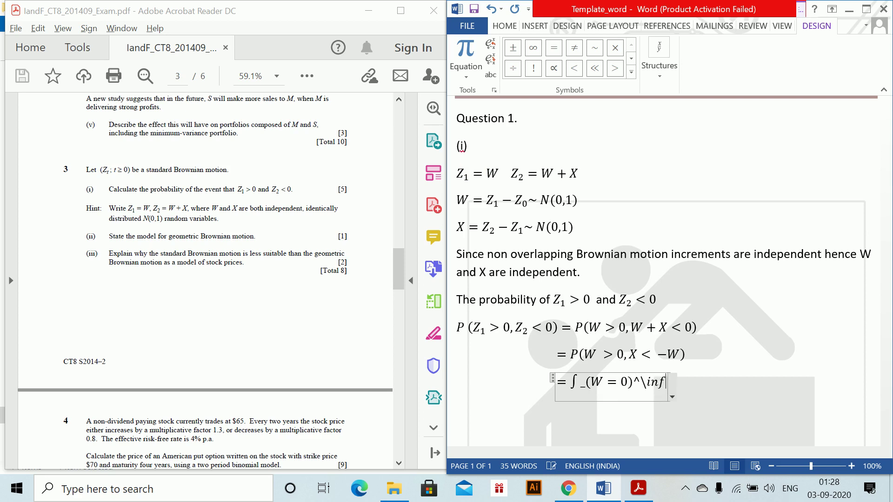
key("space")
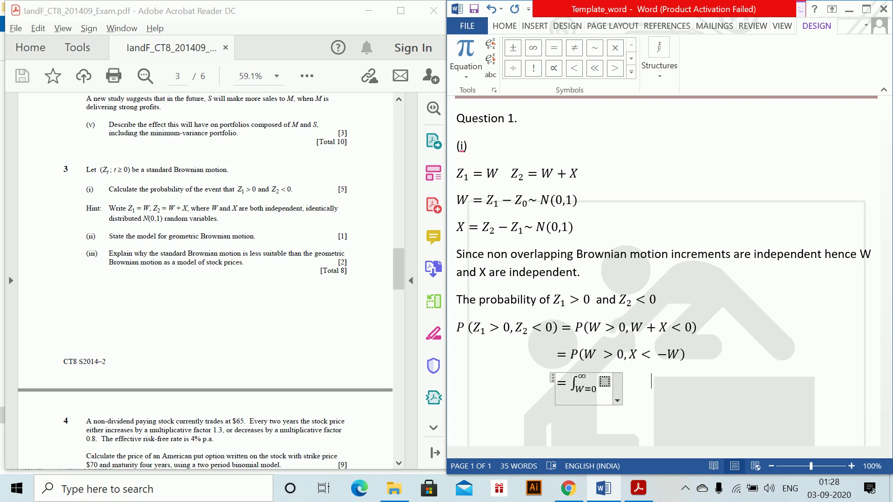
- Inside the outer integral, add a second integral from X = −∞ to −W
type("\\int ")
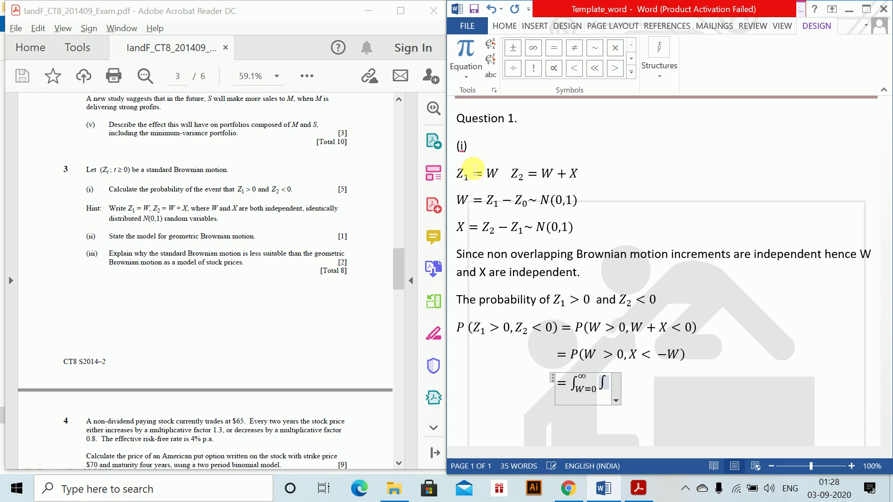
type("_(")
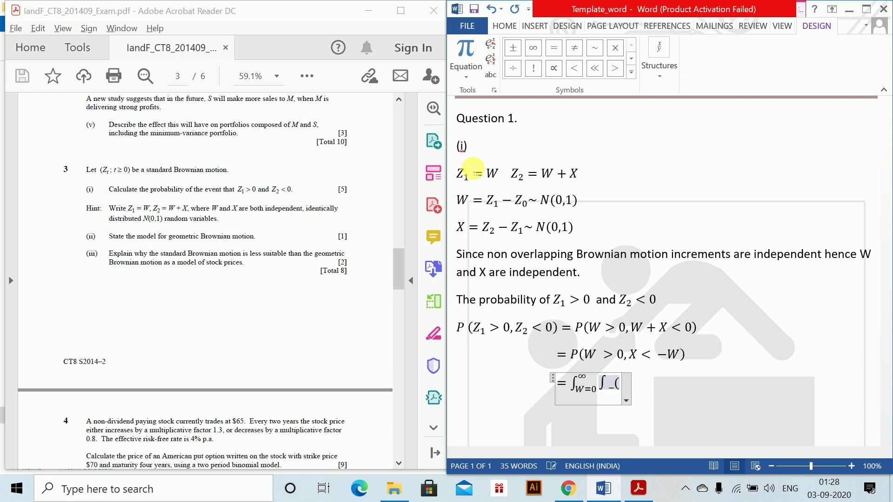
type("X")
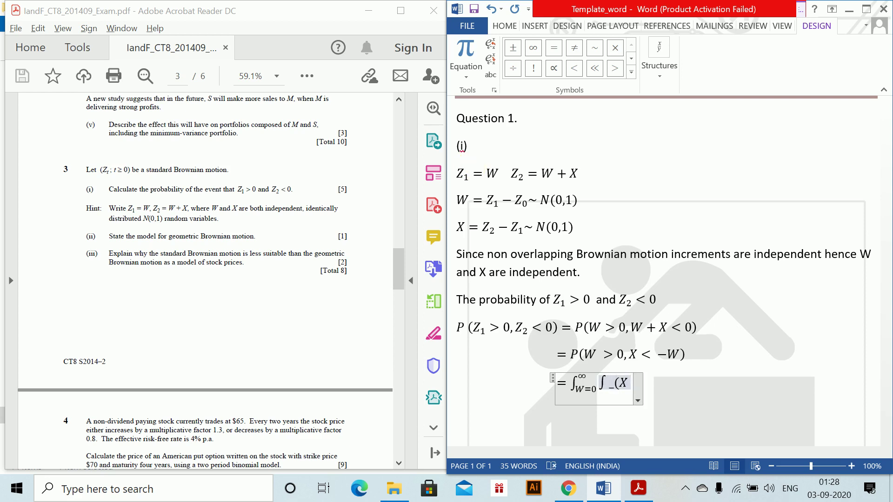
type("=")
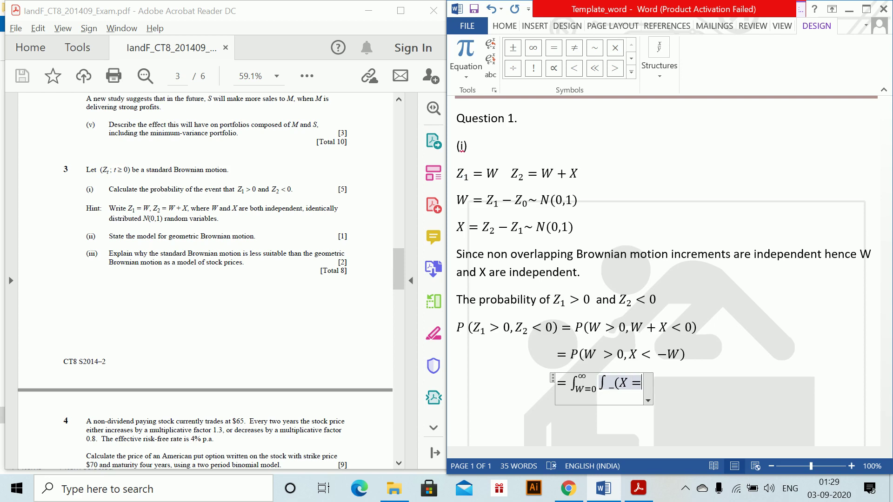
type("-")
type("\\infty")
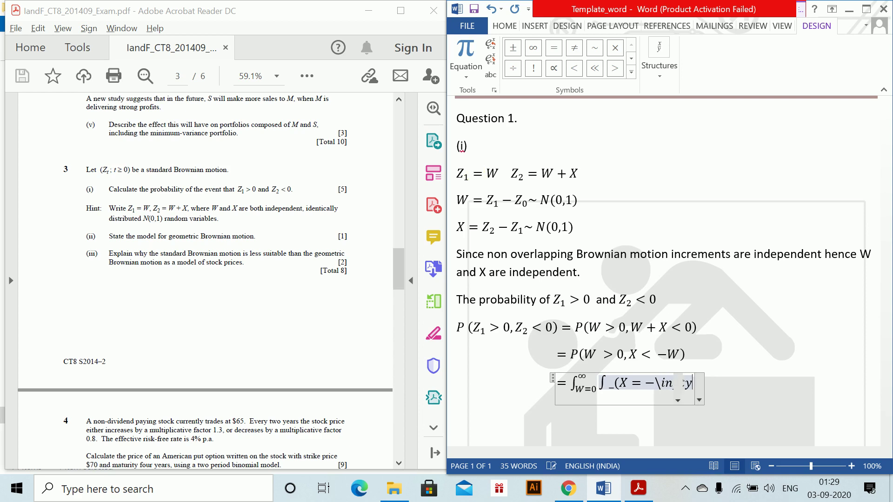
type(")")
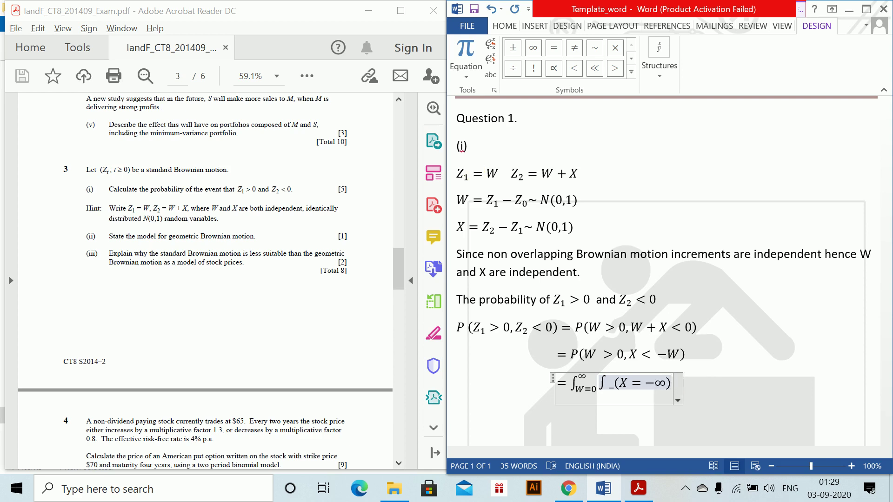
type("^-W")
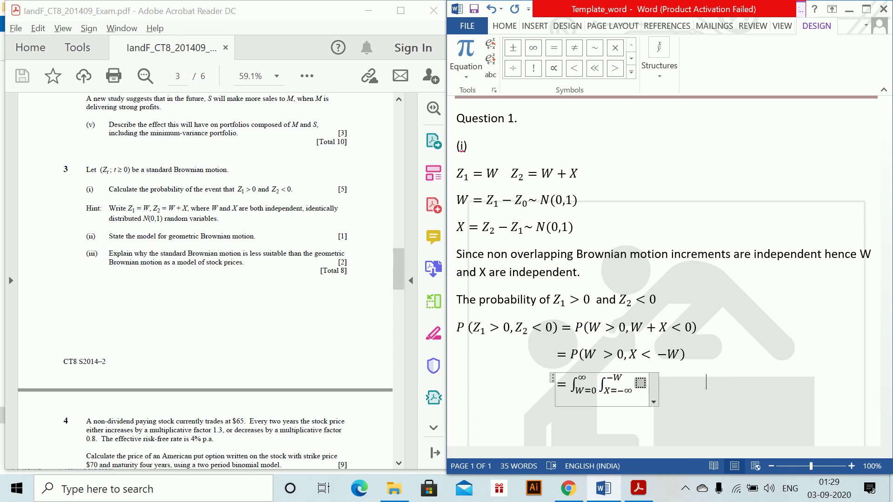
- Complete the double integral with the integrand f_(W,X)(w,x) followed by dx dw, and end the equation line
type(" f")
type("_(W")
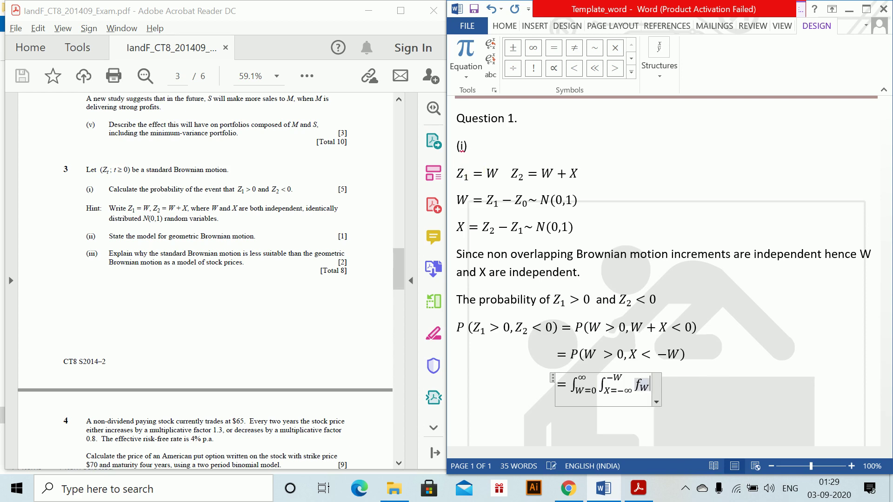
type(",X)")
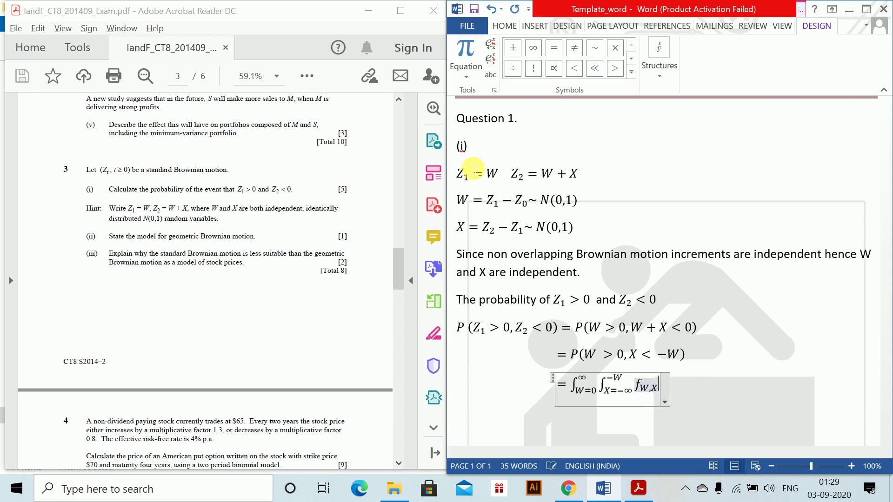
type("(w,x)")
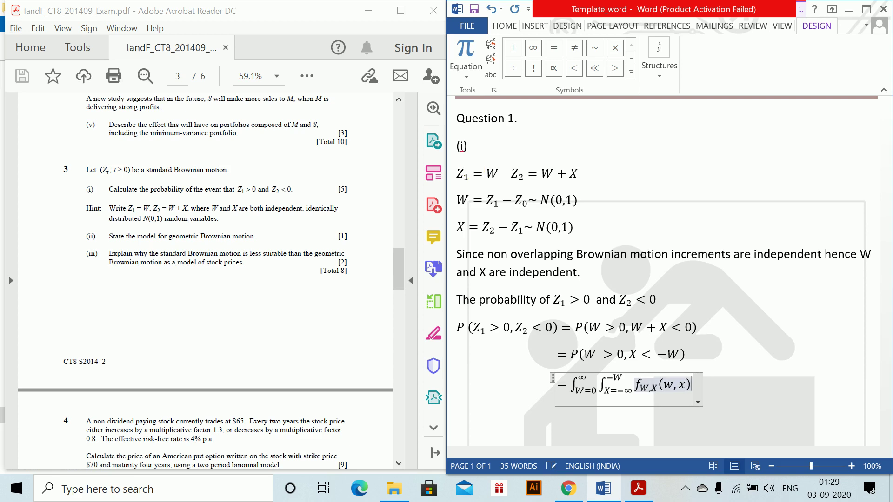
type("dx dw")
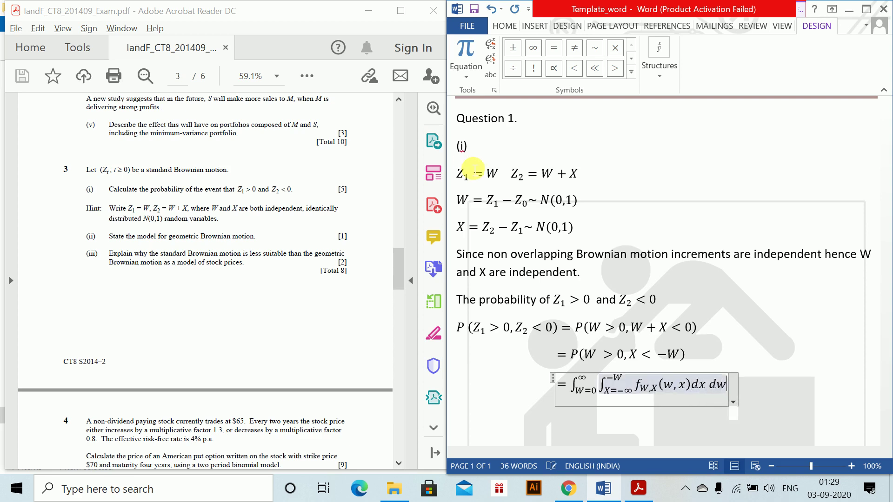
key("Return")
key("ctrl+z")
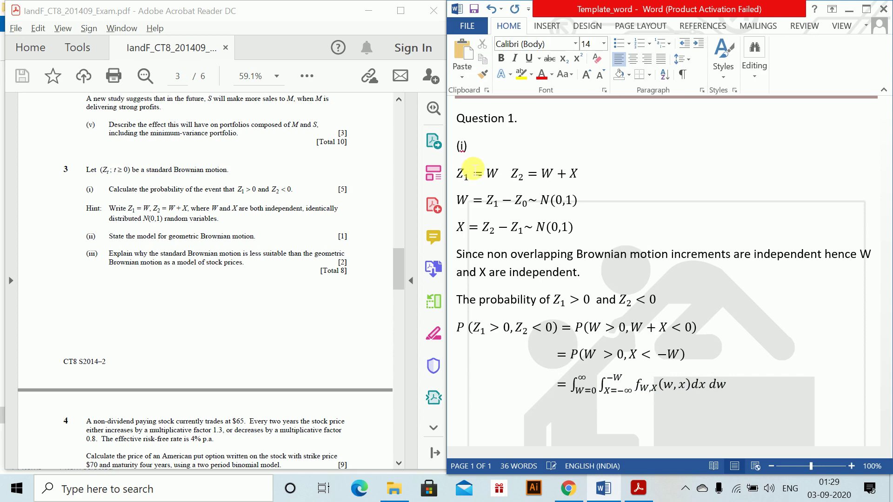
- Below the integral, write "where f_(W,X)(w,x) is the joint pdf of w and x.", copying the density term from the equation
key("alt")
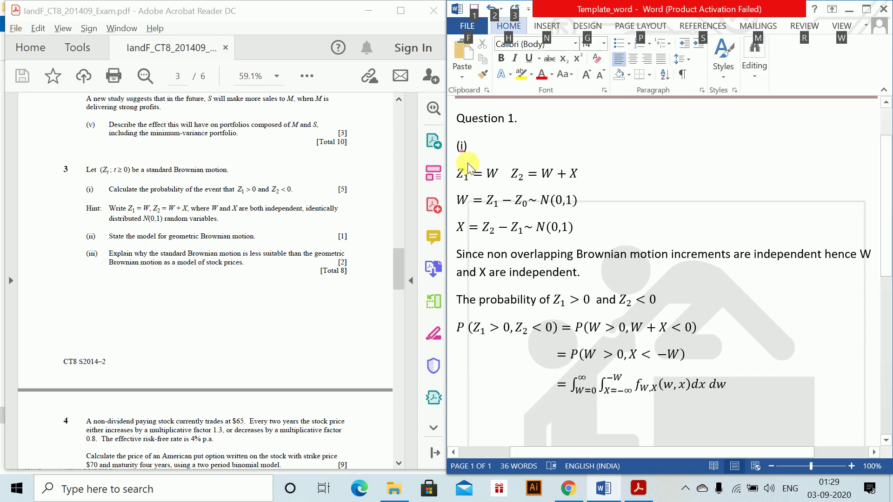
key("alt")
left_click(641, 387)
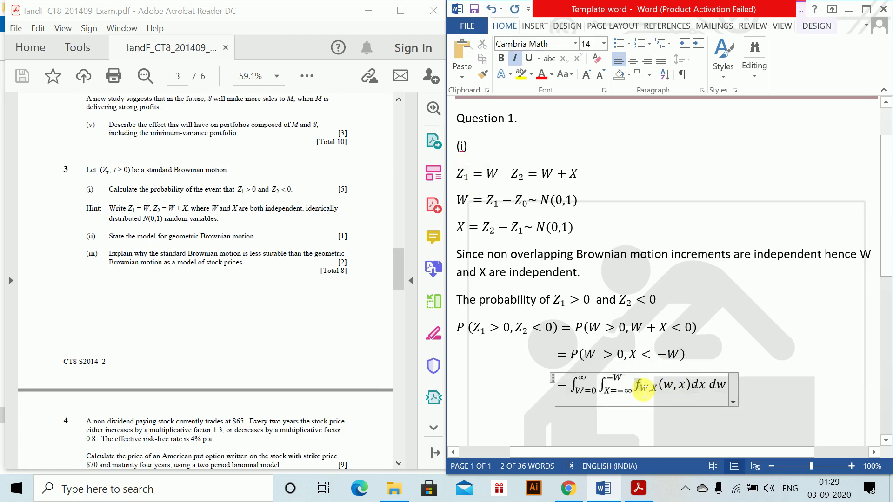
left_click_drag(644, 388, 671, 387)
key("ctrl+c")
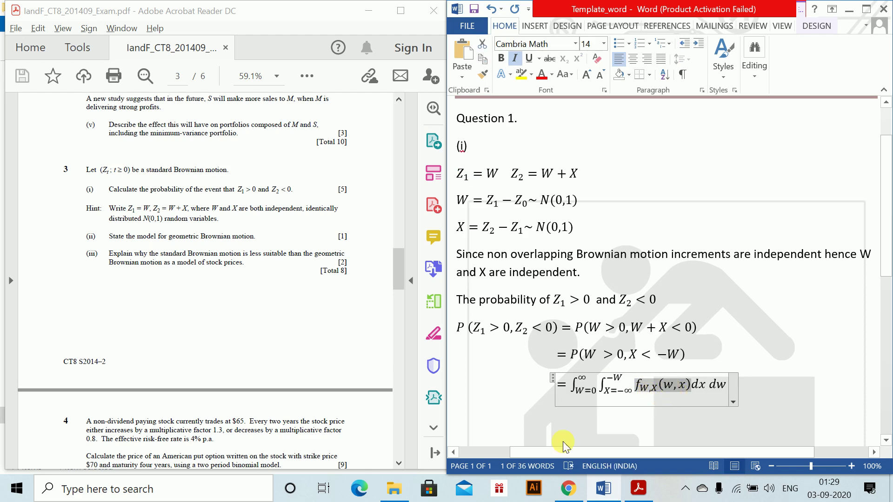
left_click(520, 429)
type("where")
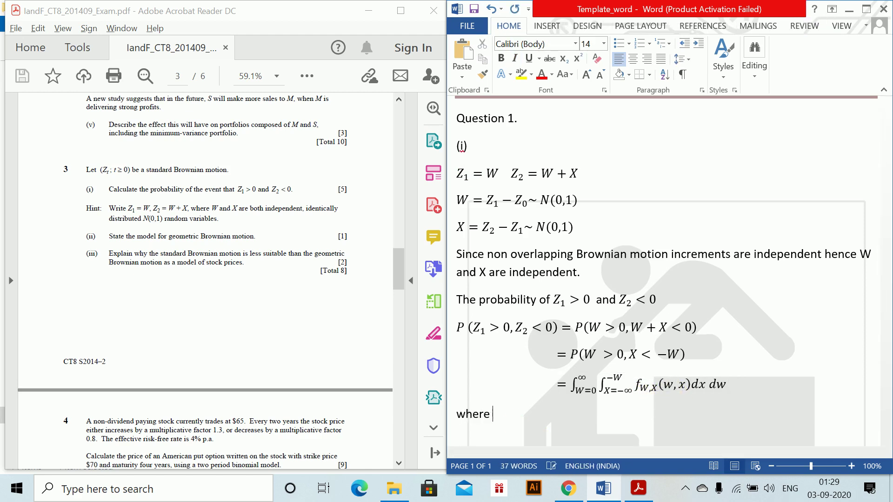
key("ctrl+v")
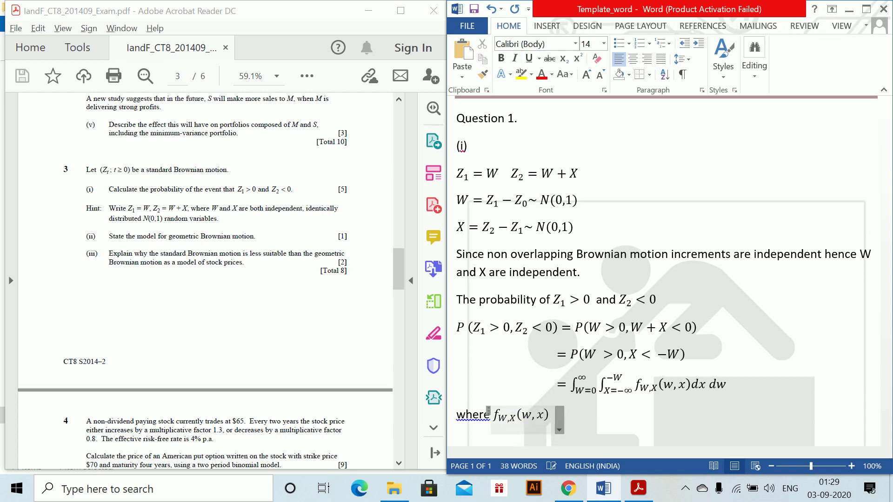
type("the joint pdf of we")
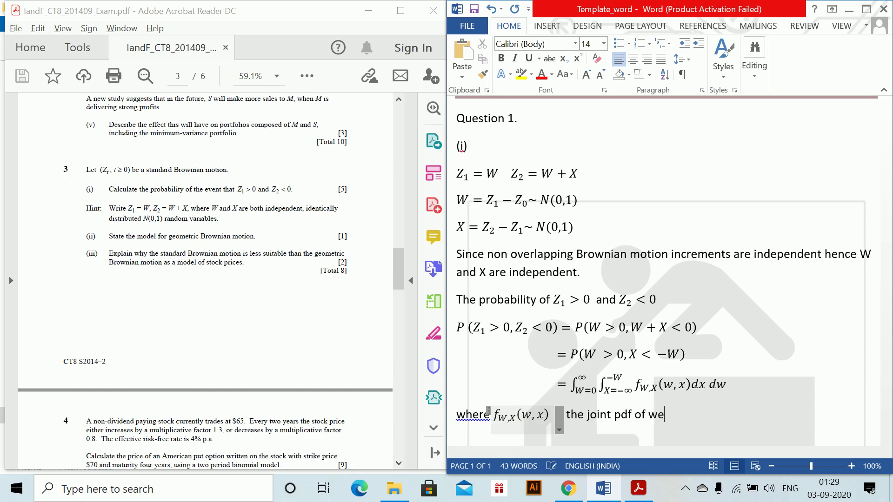
type(" and x")
- Add a paragraph reading "Since W and X are independent this is equal to the product of marginal density function:" and start a new line
type("W and X are ")
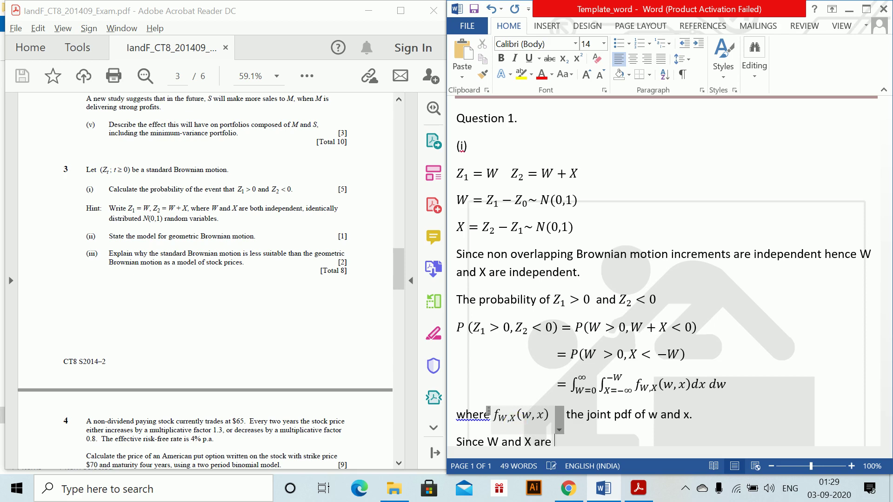
type("independent th")
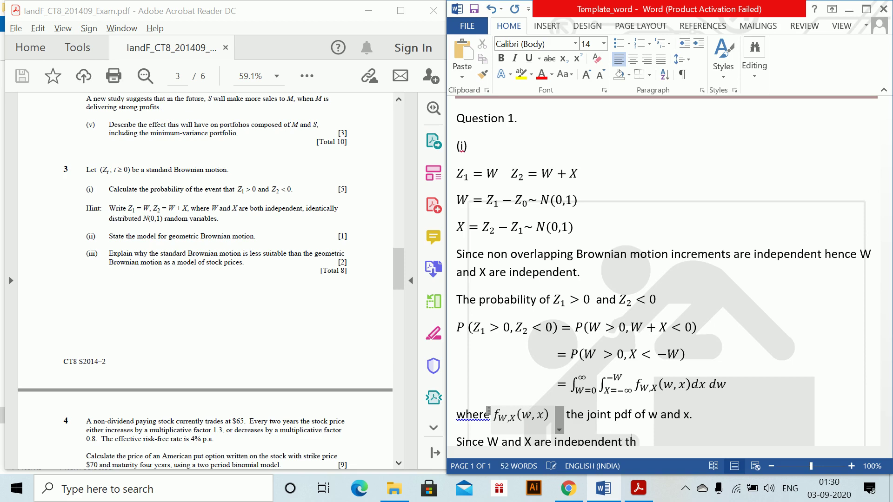
type("is is equal to the produ")
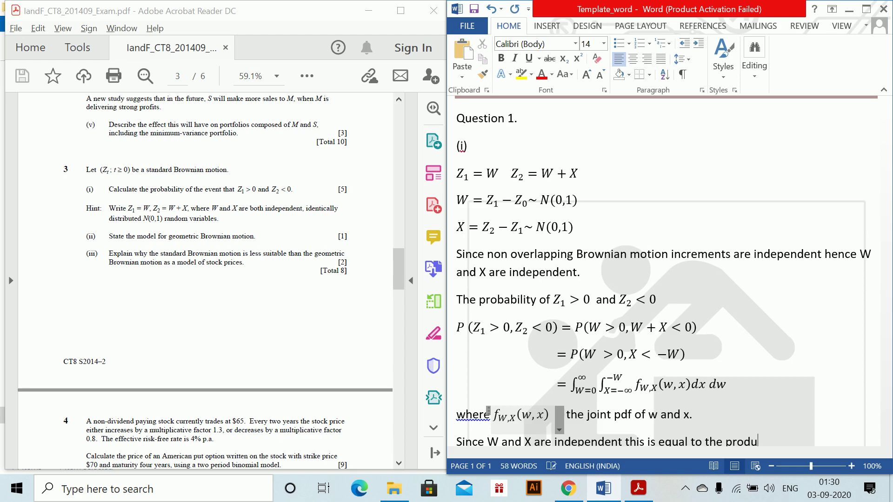
type("ct of marginal density ")
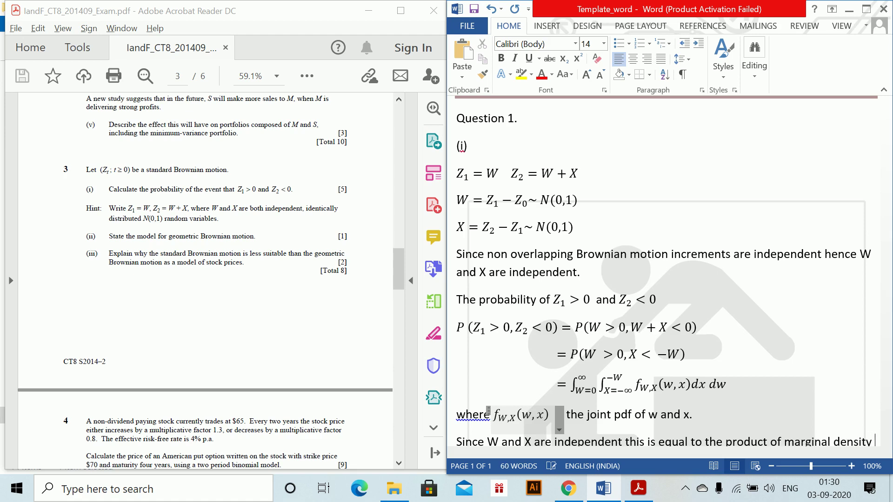
type("function")
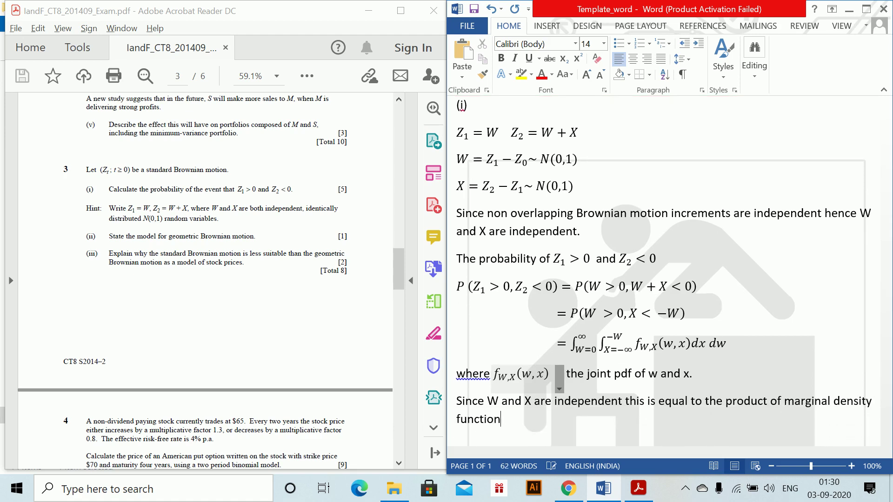
type(":")
key("Return")
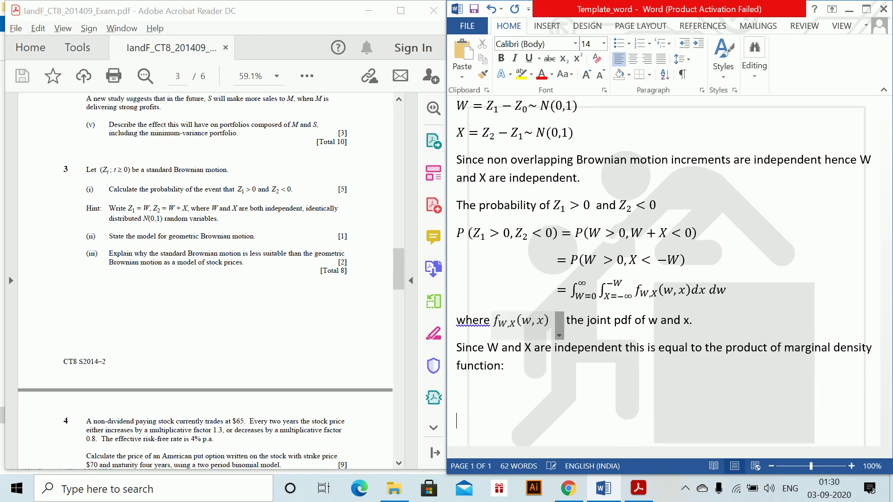
- Insert a new equation on the empty line with the expression P(Z_1 > 0, Z_2 < 0)
key("alt+equal")
type("P")
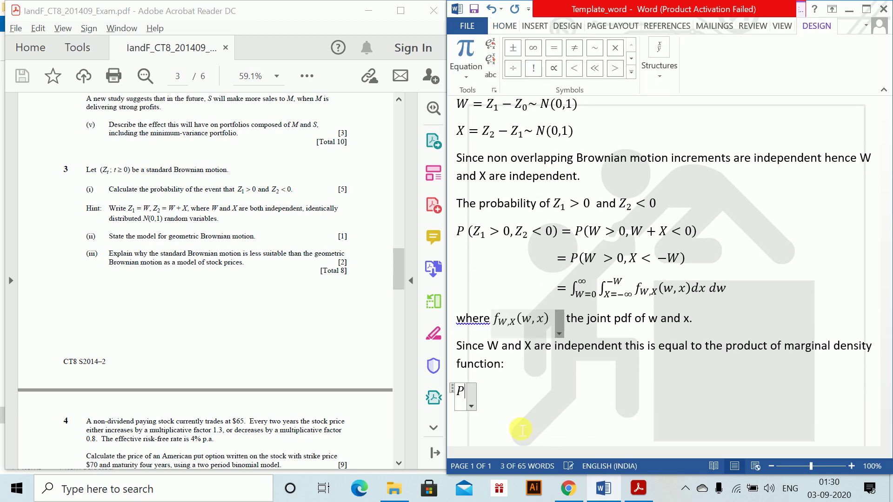
type("(Z")
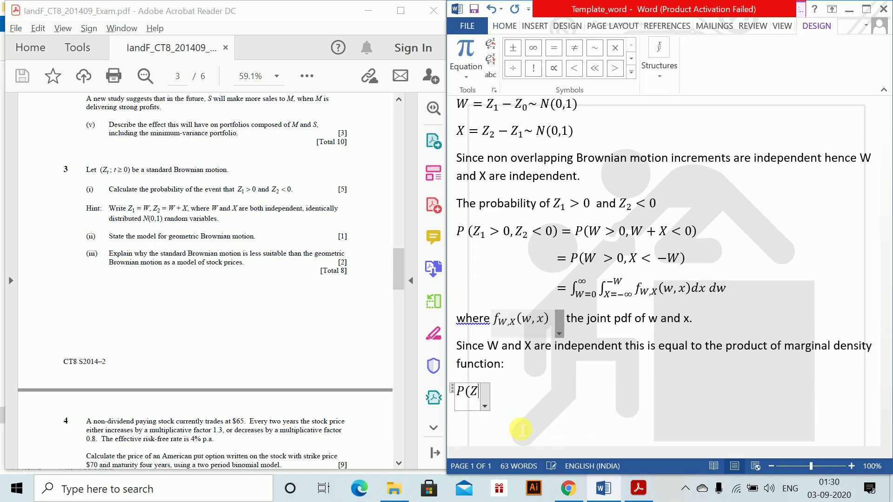
type("_1 > 0")
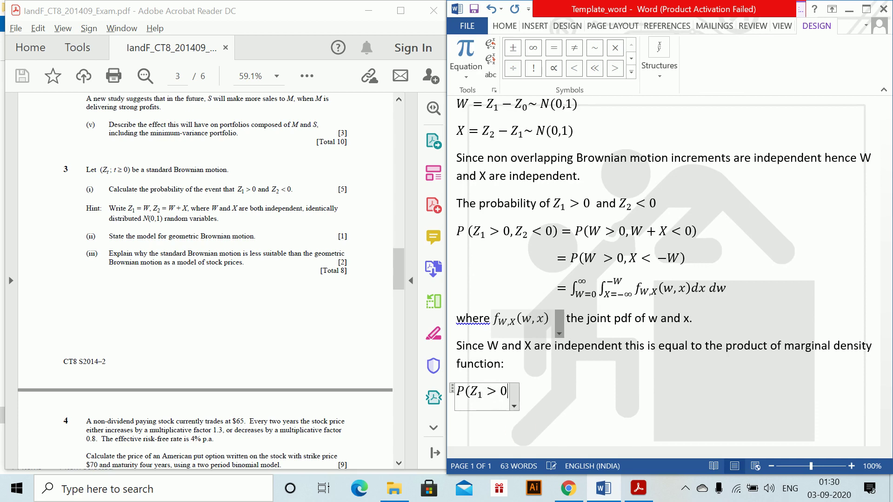
type(", Z_2 < 0) ")
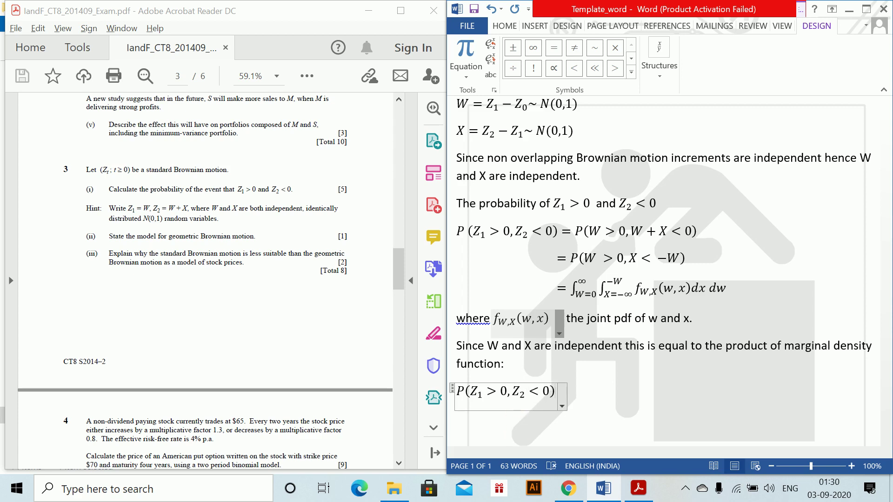
type("= \\int")
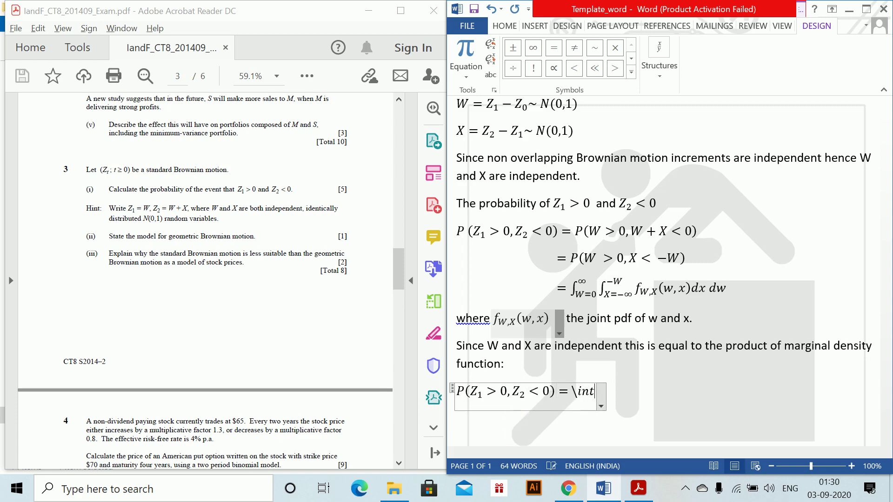
key("BackSpace")
type("fty")
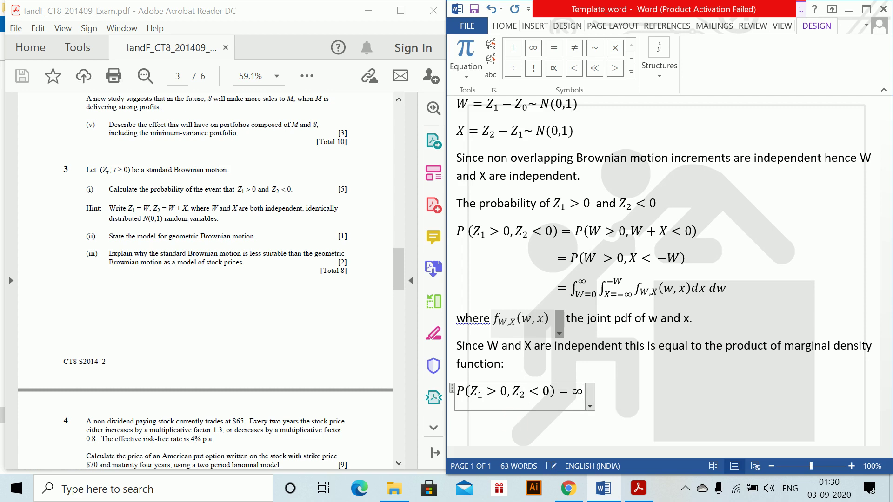
key("BackSpace")
key("BackSpace")
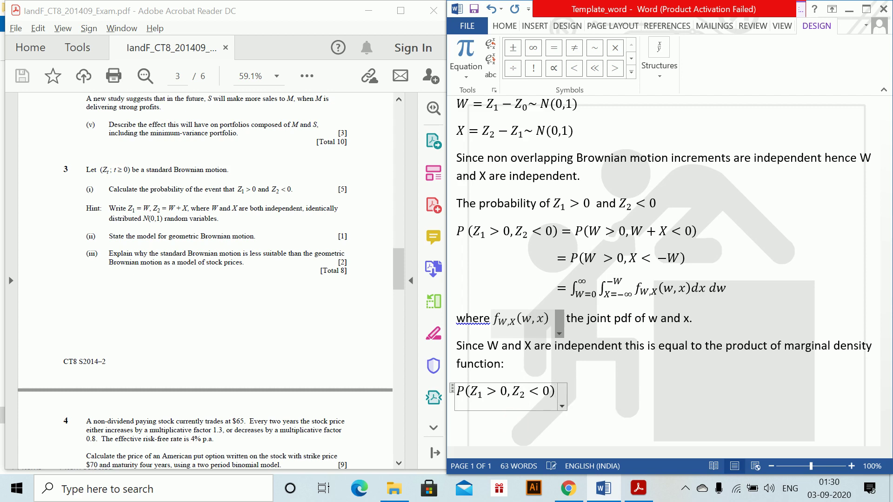
- Continue the new equation with an equals sign and a copy of the double integral of f_(W,X)(w,x) dx dw from above
type("=")
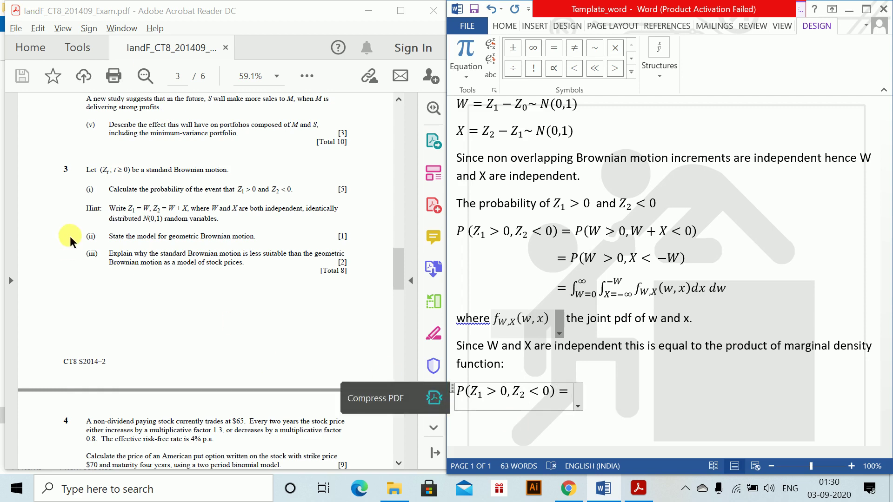
left_click(577, 294)
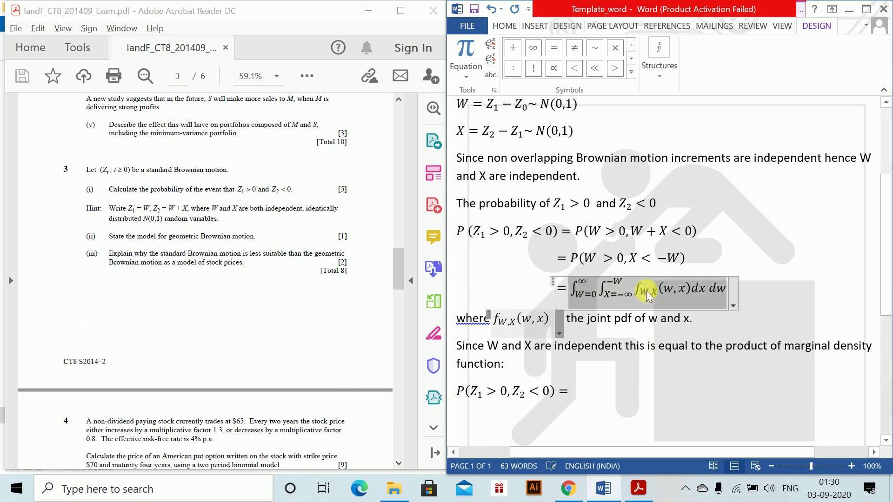
left_click(588, 398)
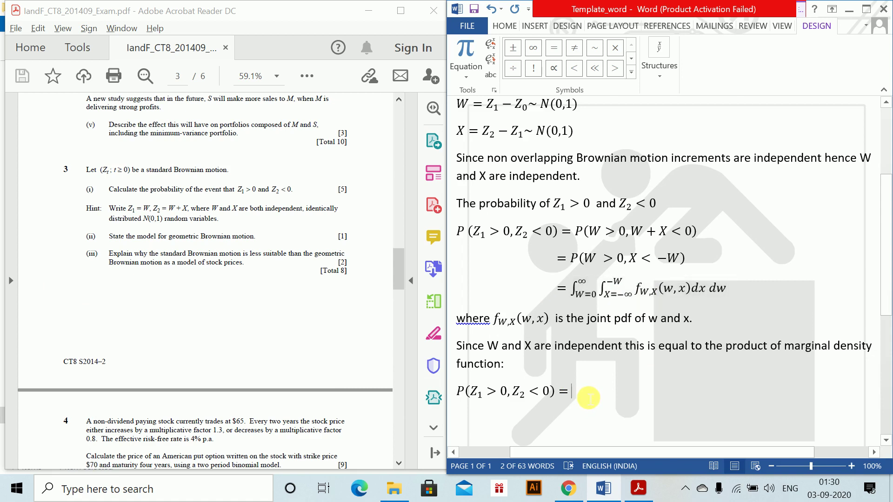
type("∫W=0∞∫X=−∞−W fW,X(w,x)dx dw")
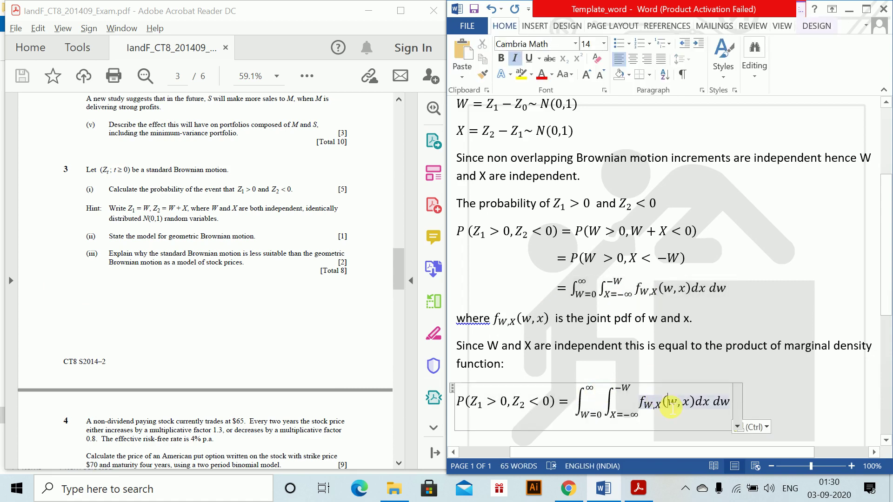
- Reduce the joint density f_(W,X)(w,x) in the new equation's double integral to the marginal density f_W(w)
left_click(670, 405)
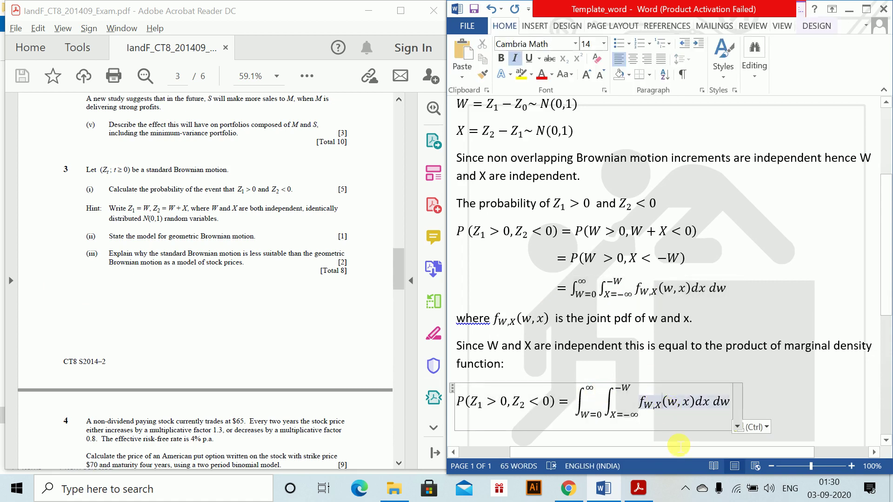
key("BackSpace")
key("BackSpace")
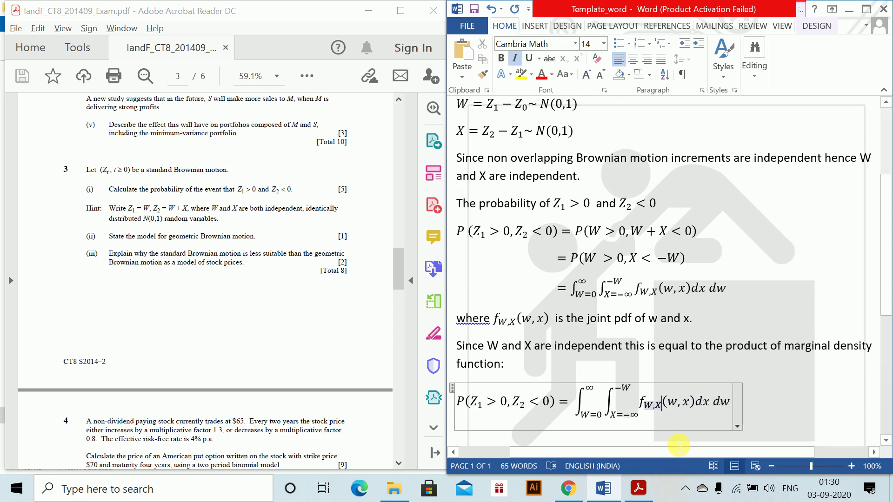
left_click(679, 445)
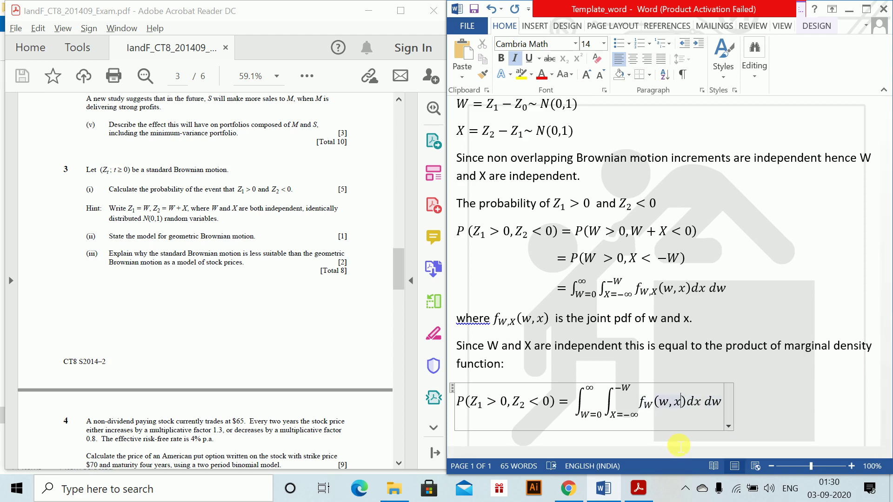
key("BackSpace")
key("BackSpace")
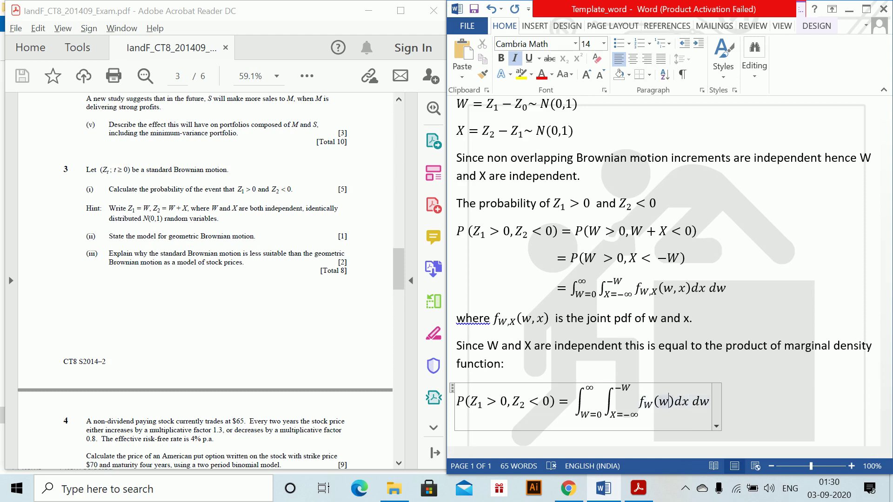
- Add the marginal density f_X(x) right after f_W(w), before dx dw, in the same integral
type("f")
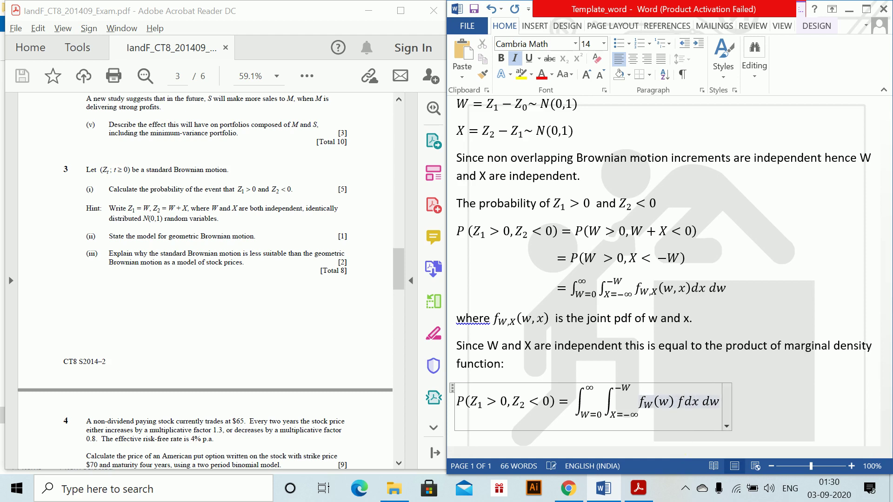
type("_x(x)")
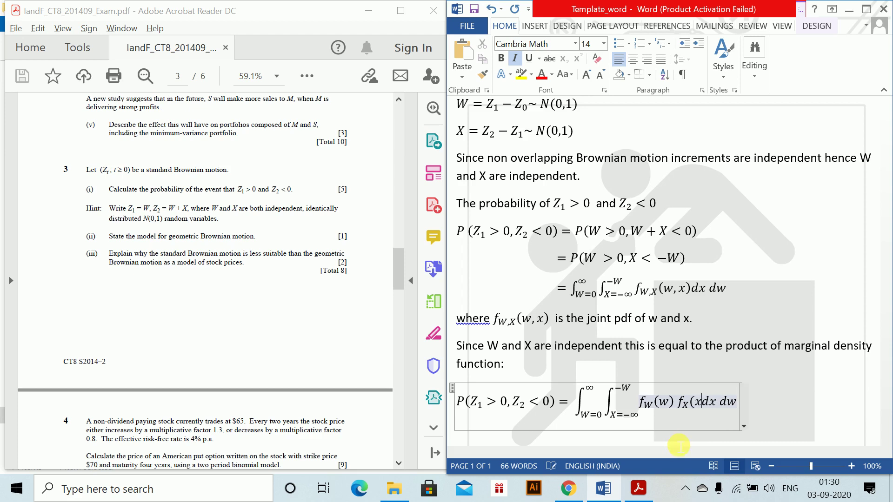
key("Right")
key("Right")
key("Right")
key("Right")
key("Right")
key("Right")
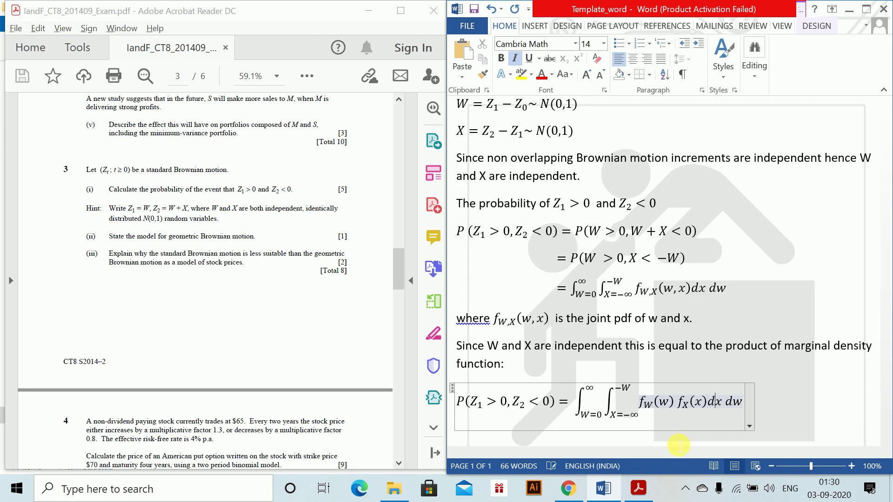
- Start an aligned equation line below with an equals sign and a copy of the double integral of f_W(w) f_X(x) dx dw
key("Return")
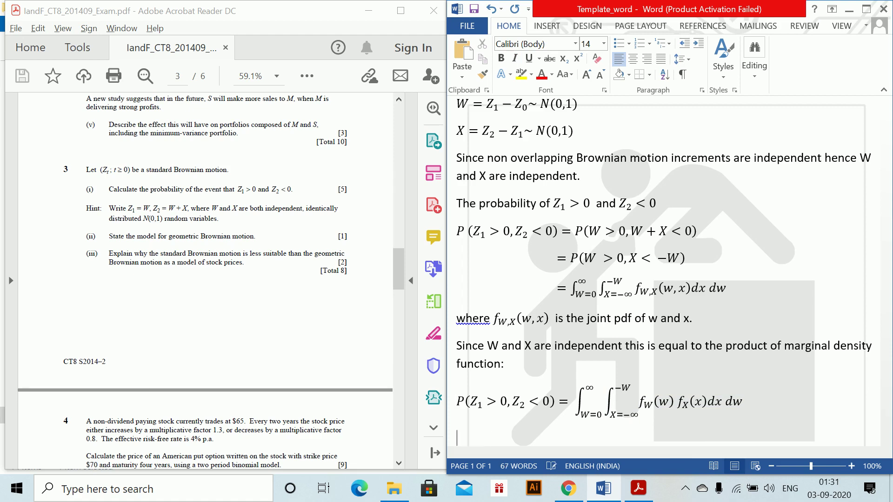
key("BackSpace")
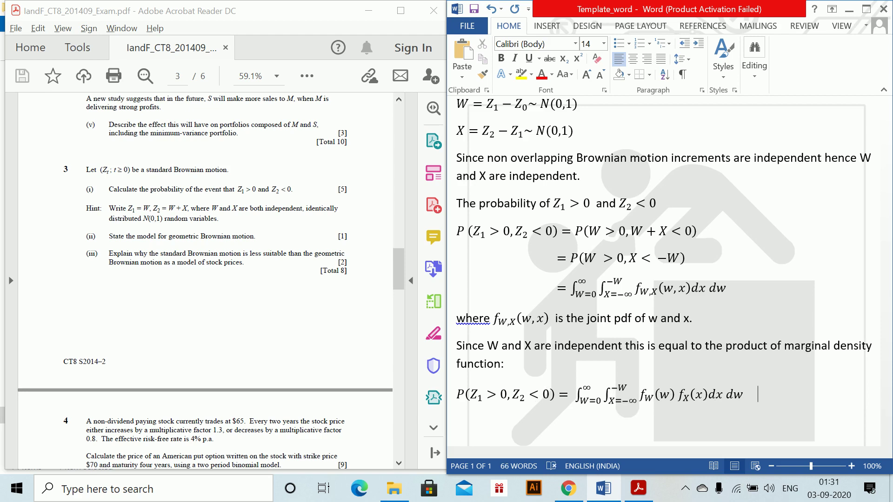
key("BackSpace")
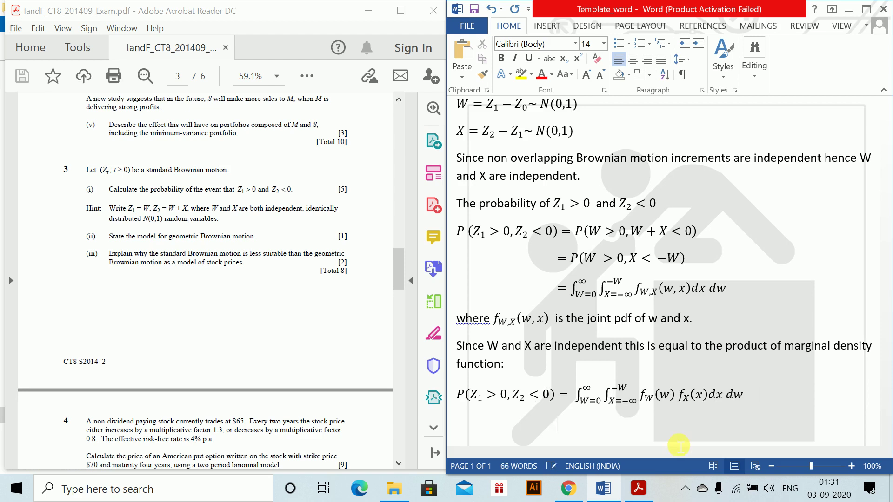
key("alt+equal")
type("=")
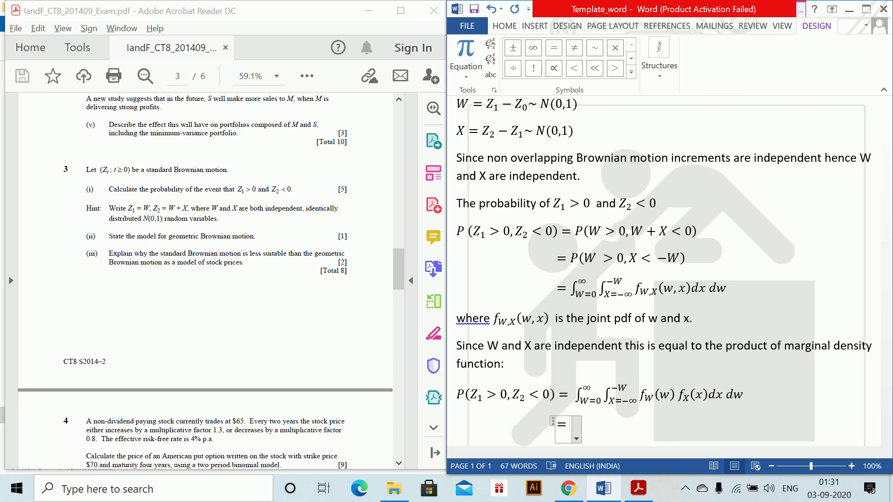
left_click_drag(581, 393, 648, 404)
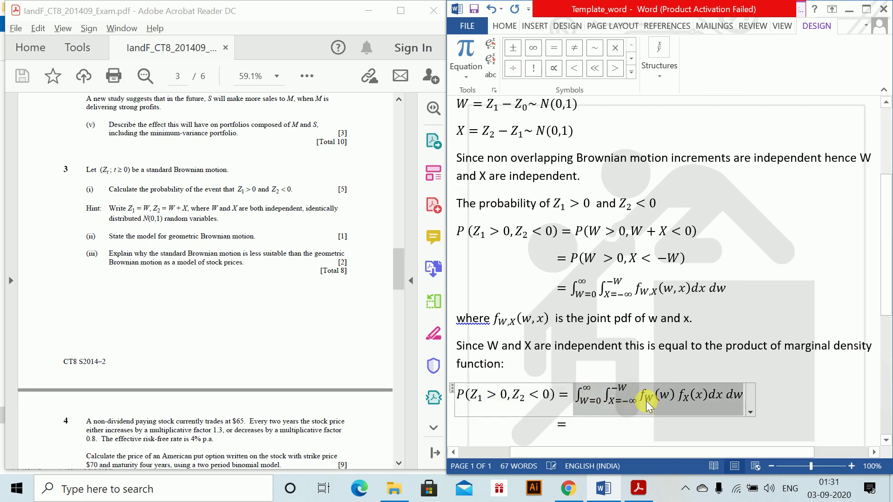
key("ctrl+c")
left_click(582, 420)
key("ctrl+v")
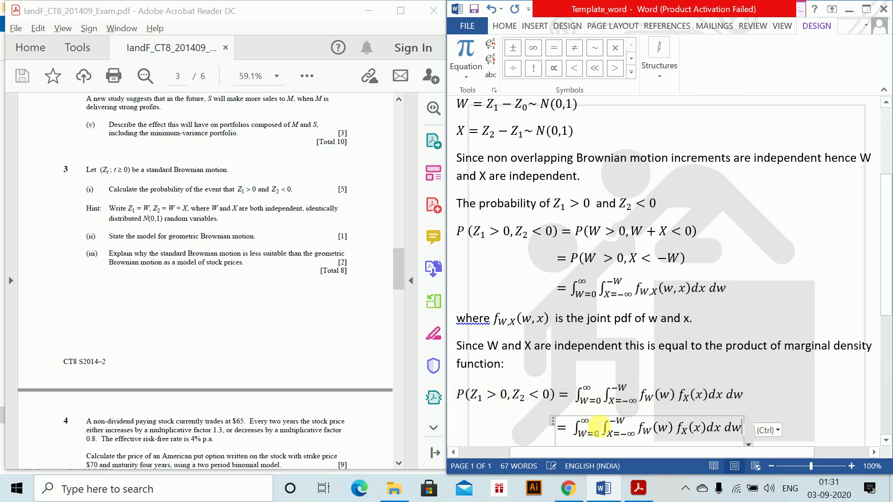
- Replace f_W(w) with φ(w) in the copied integral on the second equation line
left_click_drag(679, 428, 652, 430)
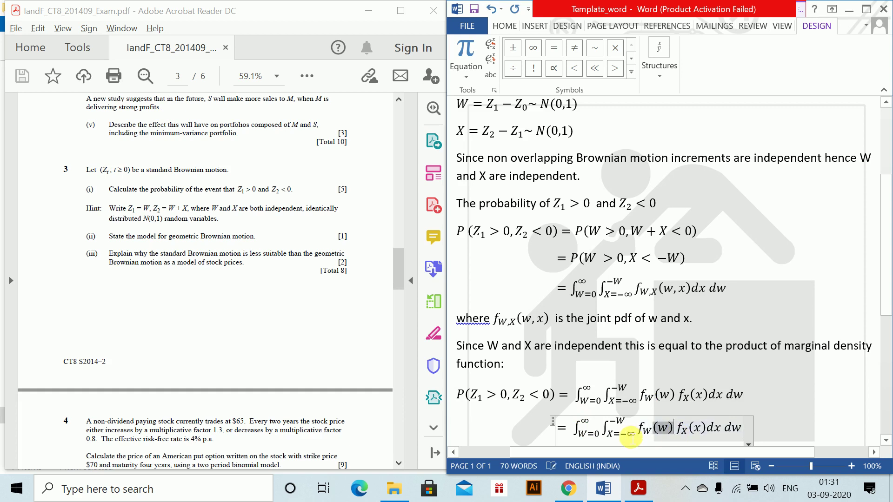
key("BackSpace")
key("BackSpace")
key("BackSpace")
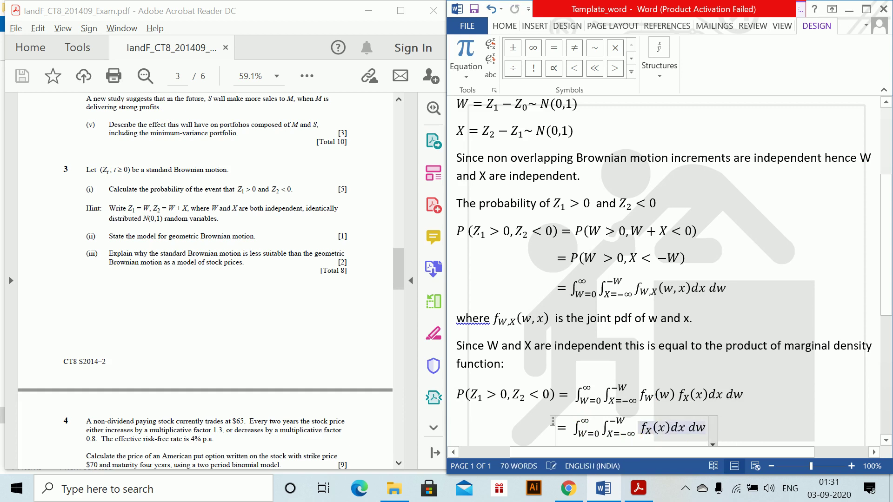
type("\\phi ")
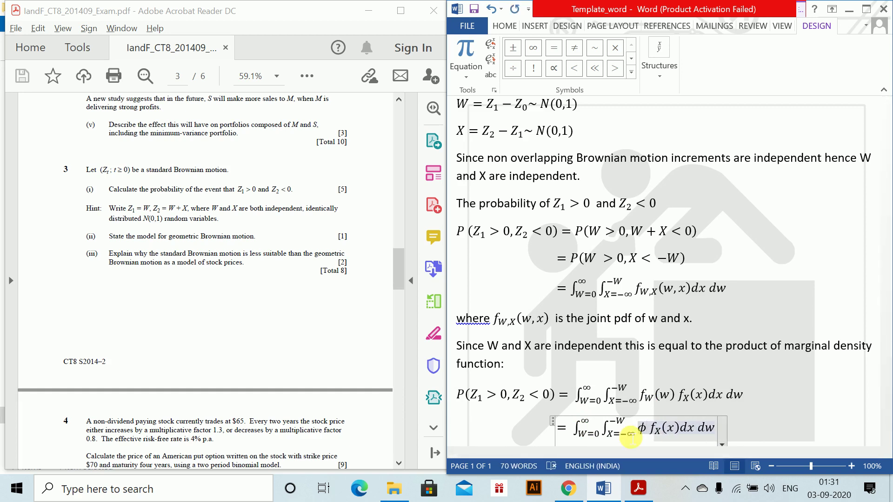
type("(w")
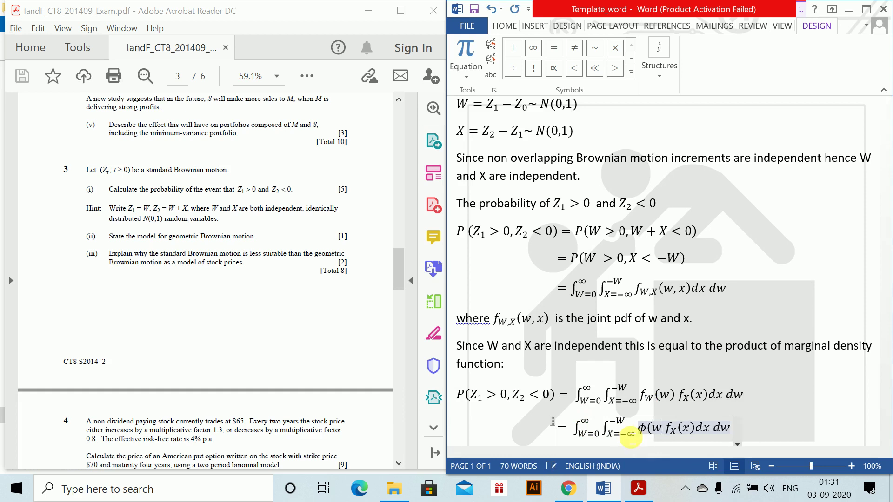
type(")")
- Replace f_X with φ in the same integral so its second factor reads φ(x)
key("Right")
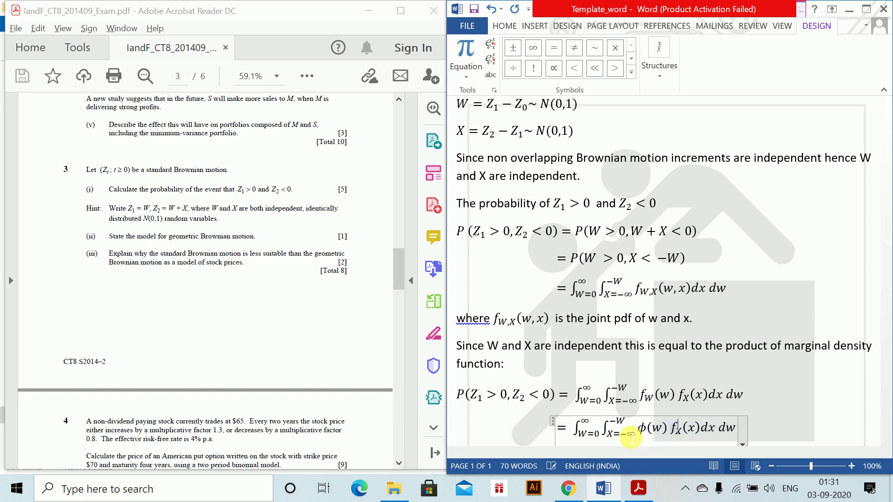
key("Right")
key("BackSpace")
key("BackSpace")
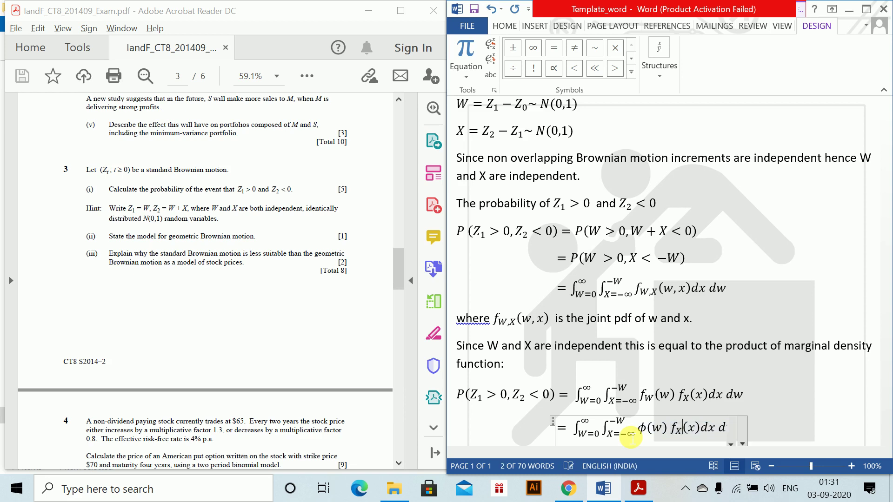
type("\\o")
key("BackSpace")
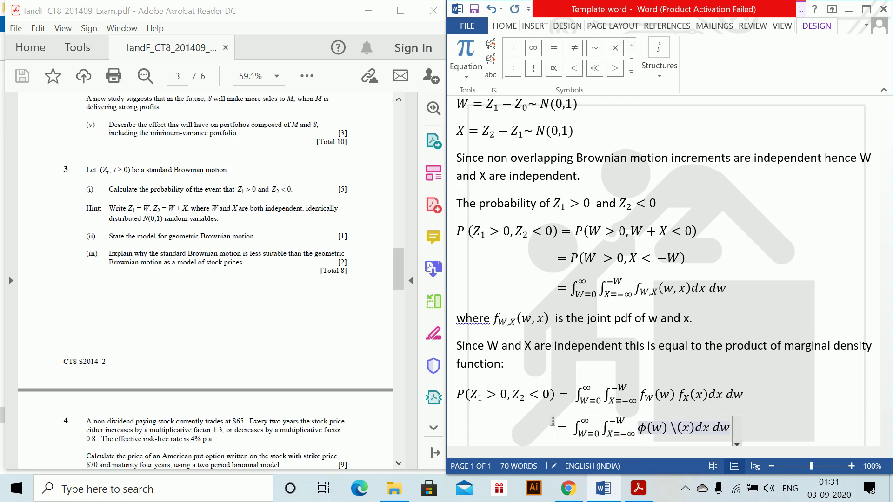
type("phi")
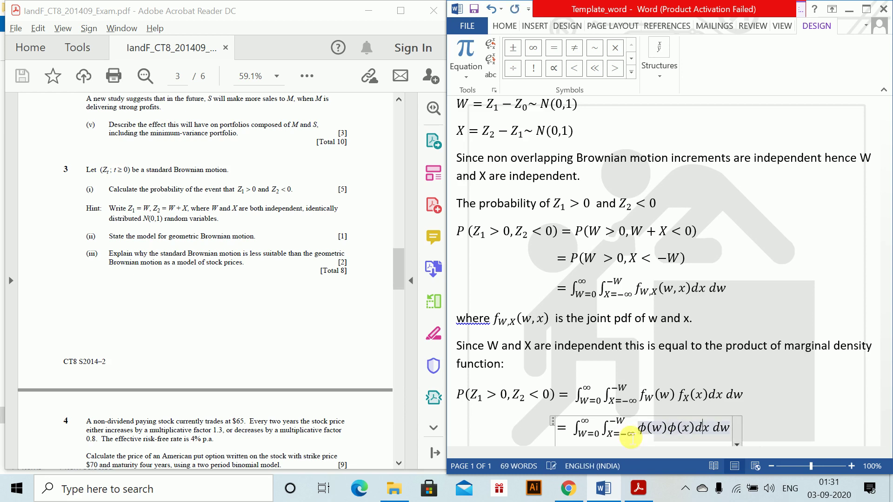
- Below the equations, write the paragraph "Since both X and W are standard normal distribution" and start a new line
left_click(757, 426)
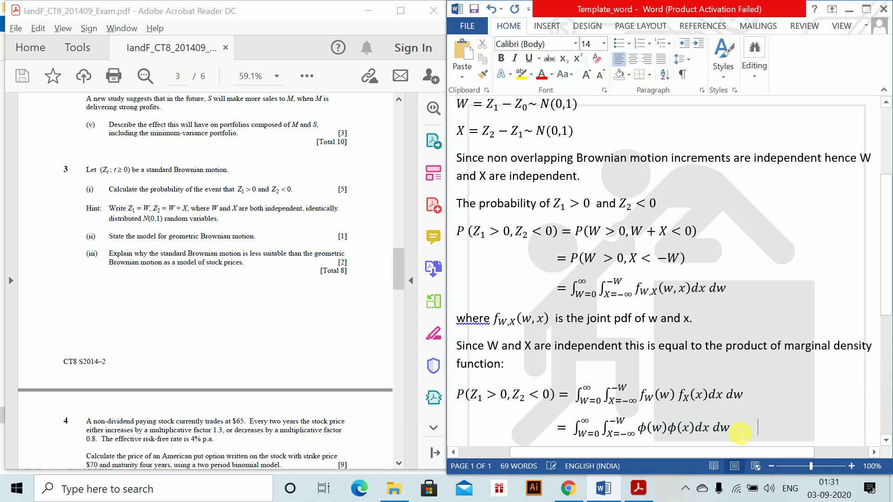
key("Return")
type("Sin")
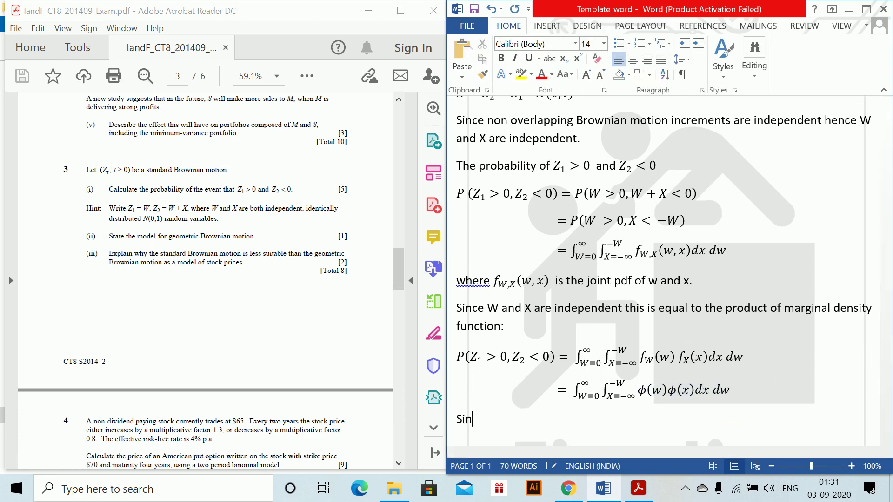
type("ce both X")
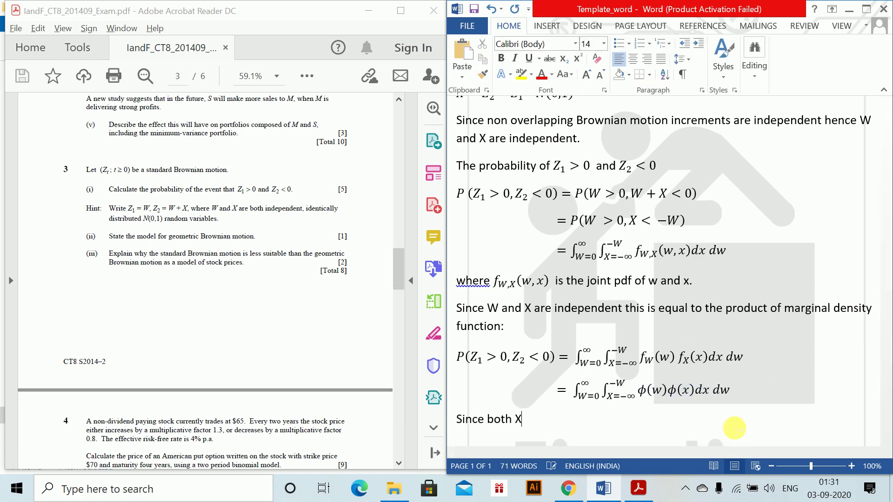
type(" and W are s")
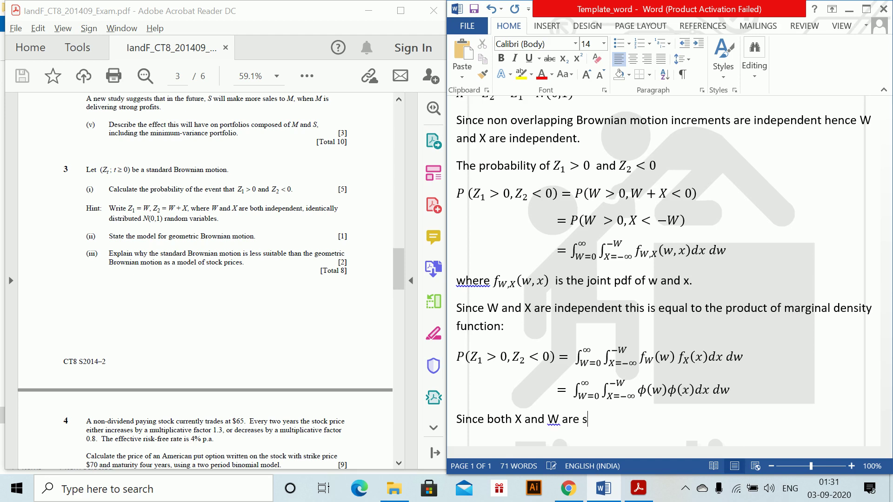
type("tandard normal dist")
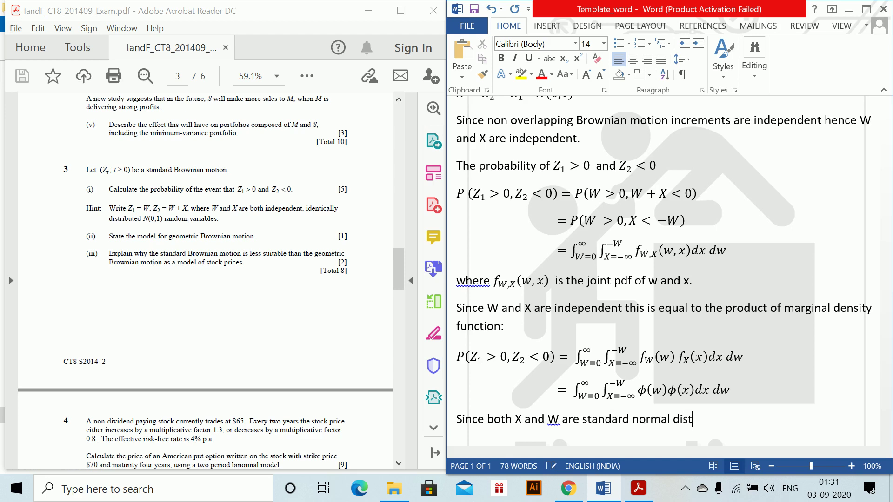
type("ribution")
key("Return")
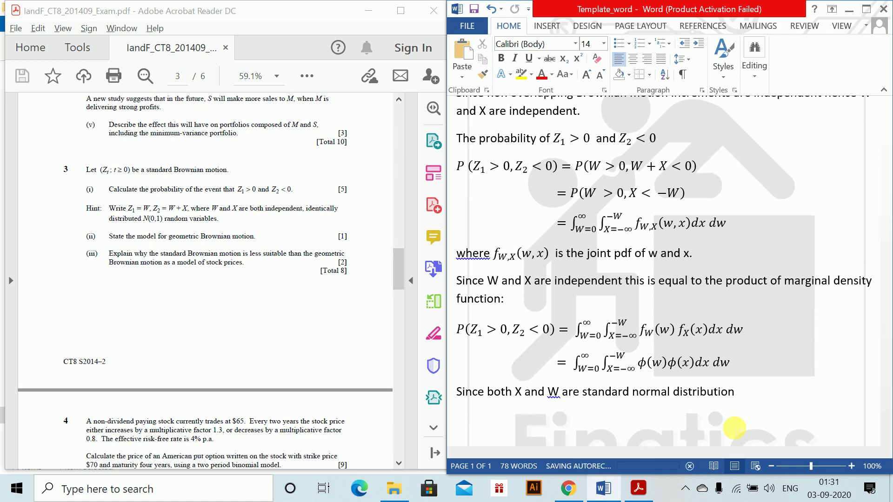
- Insert a new equation on the empty line and fill it with a copy of P(Z_1 > 0, Z_2 < 0) from above
key("alt+equal")
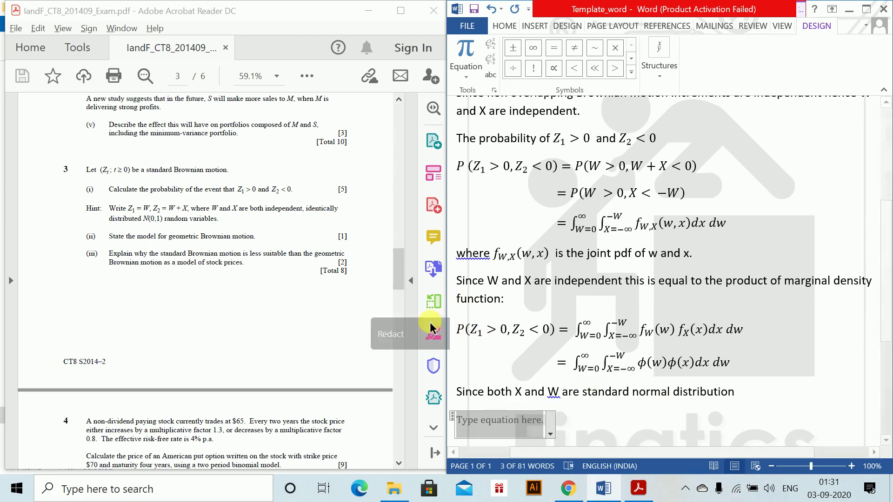
left_click_drag(458, 330, 535, 333)
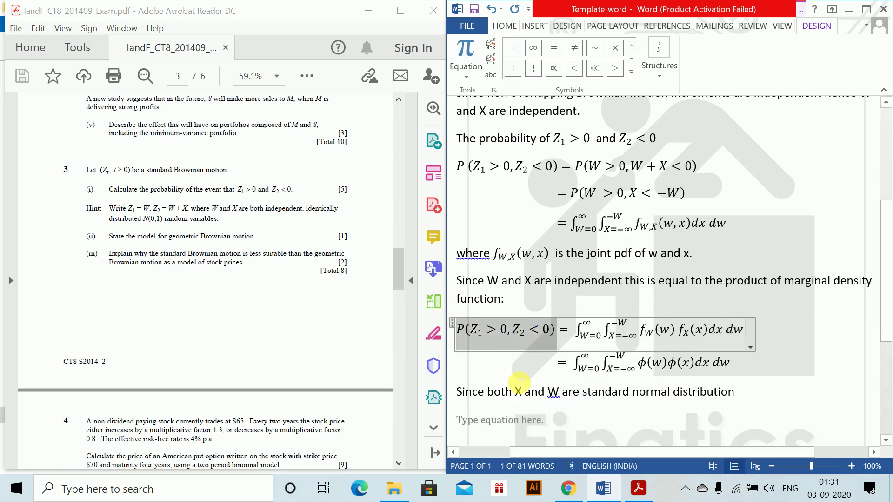
key("ctrl+c")
left_click(503, 421)
key("ctrl+v")
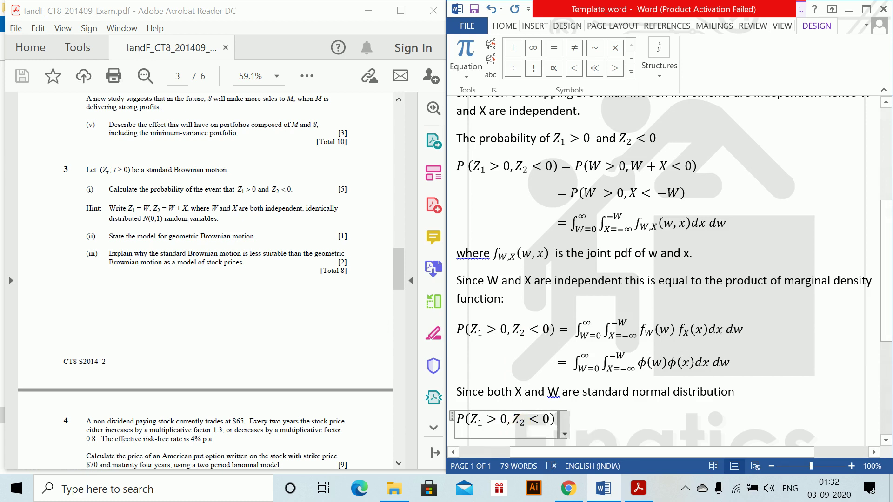
- Continue the new equation with an equals sign and a copy of the double integral of φ(w)φ(x) dx dw
type("=")
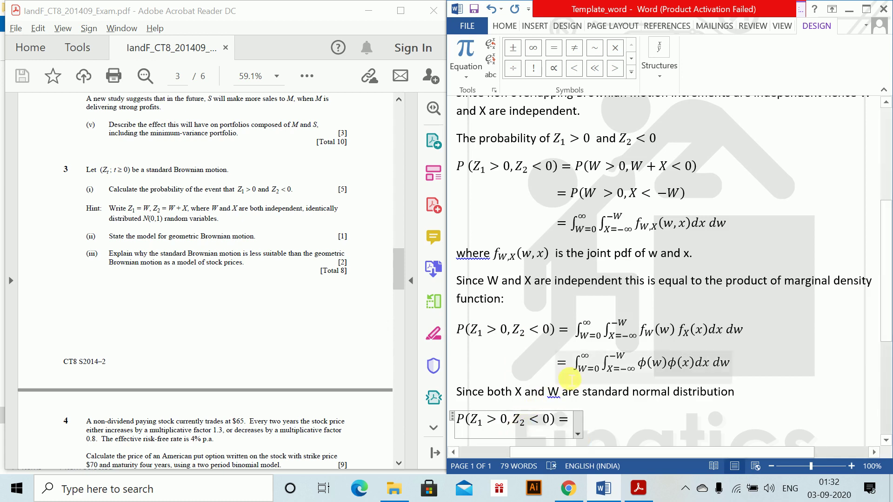
left_click_drag(579, 363, 592, 371)
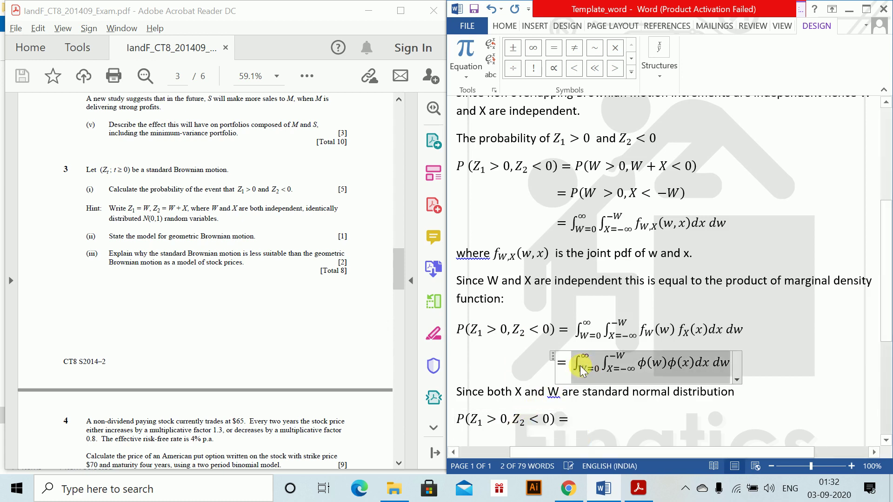
left_click(605, 425)
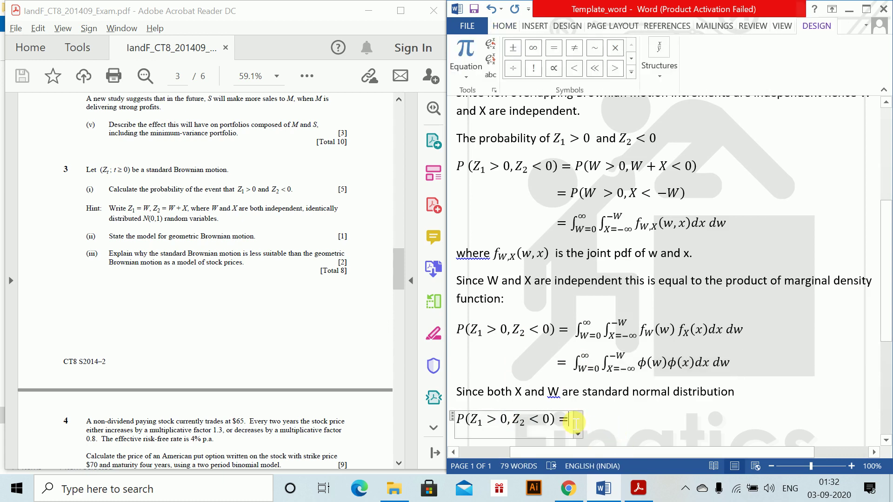
key("ctrl+v")
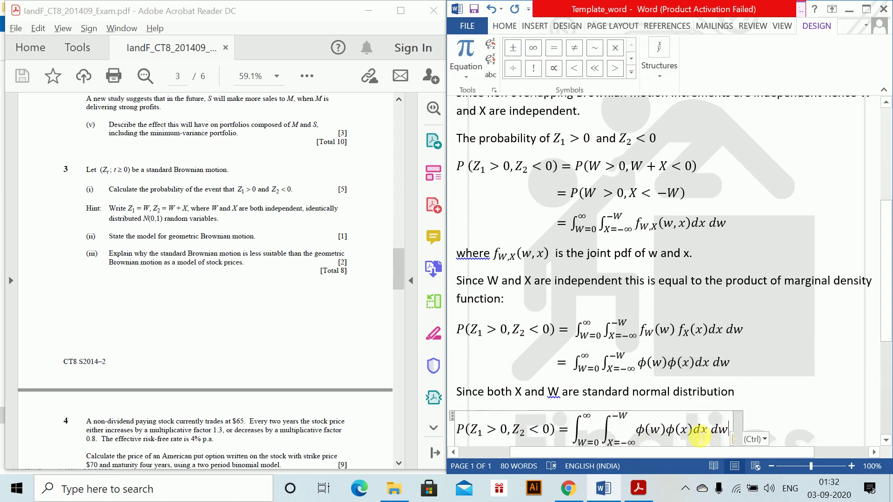
left_click_drag(724, 434, 711, 437)
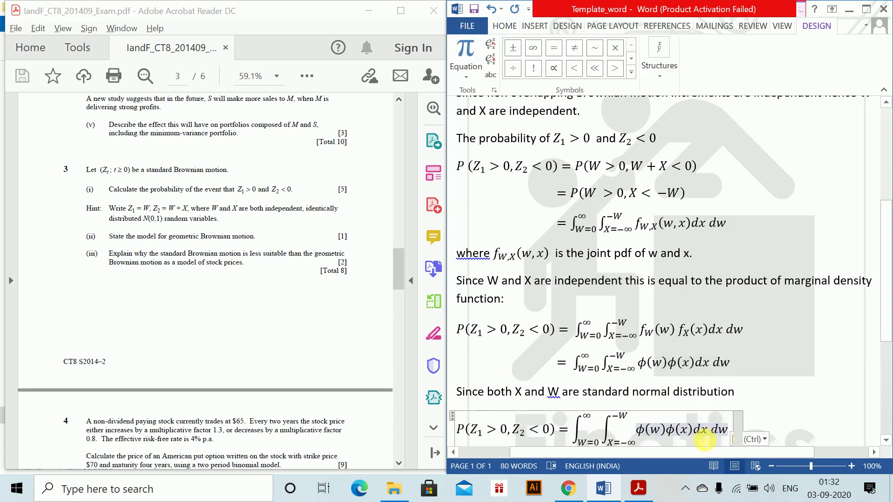
- Delete the inner integral and its φ(w)φ(x)dx dw integrand from the last equation, keeping the outer integral from W=0 to ∞
key("BackSpace")
key("BackSpace")
key("BackSpace")
key("BackSpace")
key("BackSpace")
key("BackSpace")
key("BackSpace")
key("BackSpace")
key("BackSpace")
key("BackSpace")
key("BackSpace")
key("BackSpace")
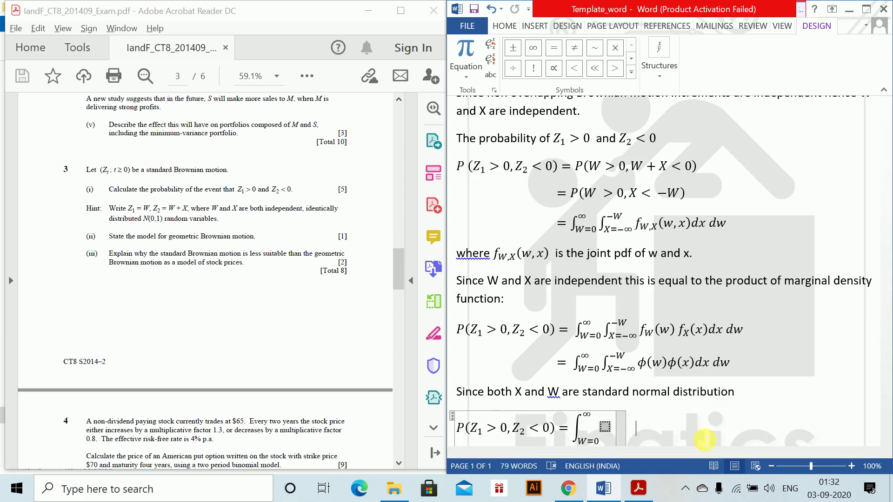
- Fill the remaining outer integral with the integrand φ(w)Φ(−w)dw, using lowercase phi for the density and capital Phi for the distribution function
type("\\phi ")
type("(w)")
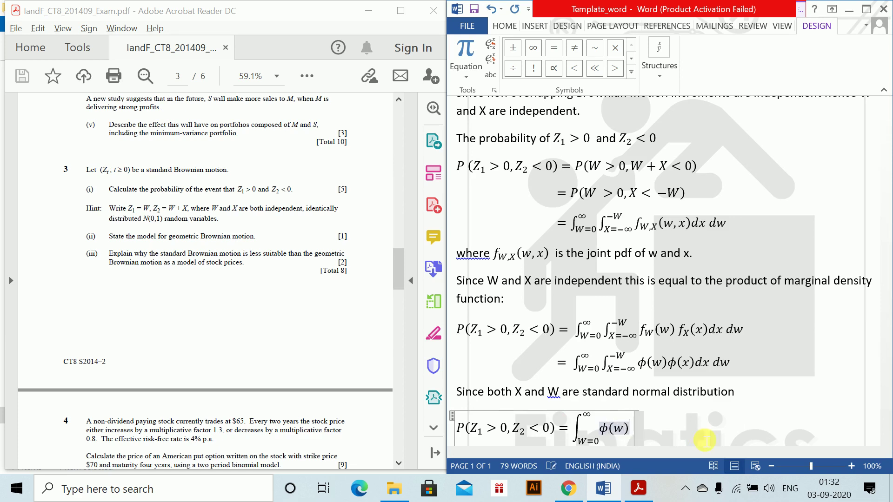
type("\\P")
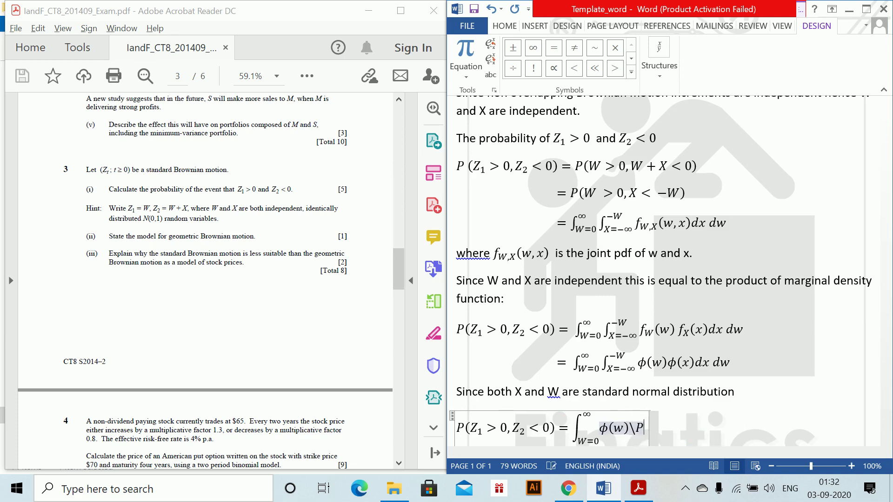
type("HI")
key("BackSpace")
key("BackSpace")
type("hi")
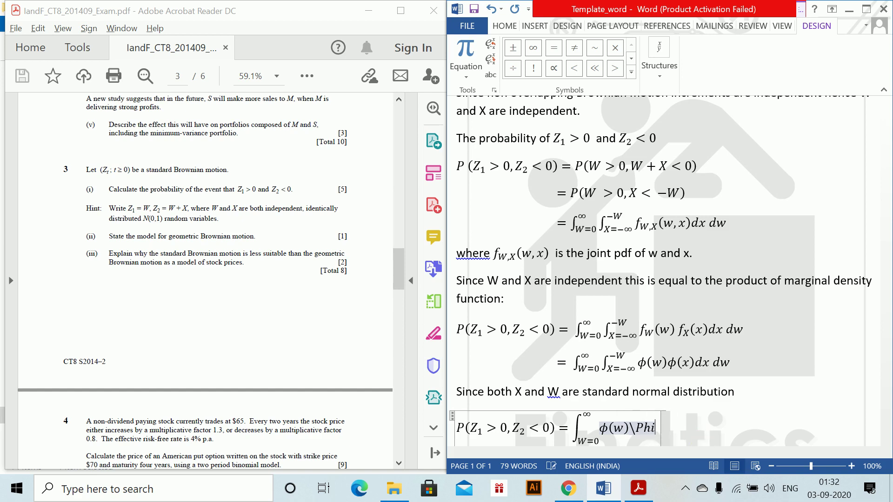
key("space")
type("(-w)")
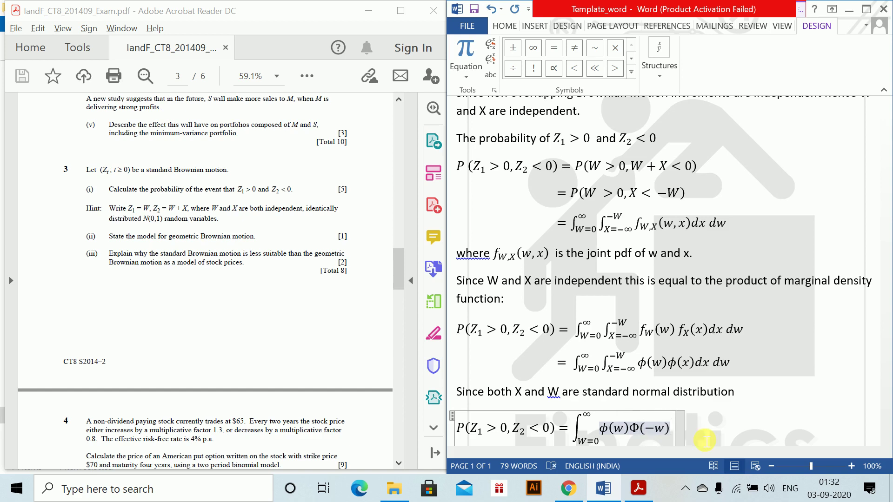
type("dw")
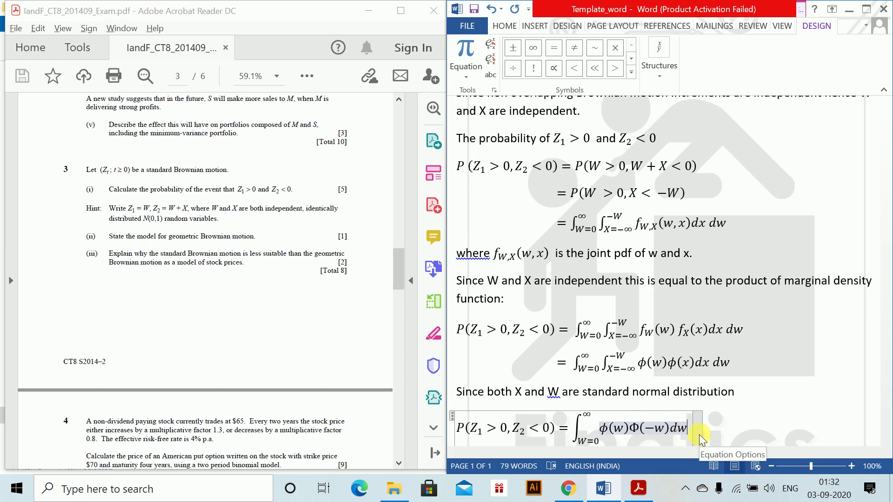
- On a new equation line, write = [−Φ(−w)²/2] with lower limit 0 and upper limit ∞ on the closing bracket
key("Return")
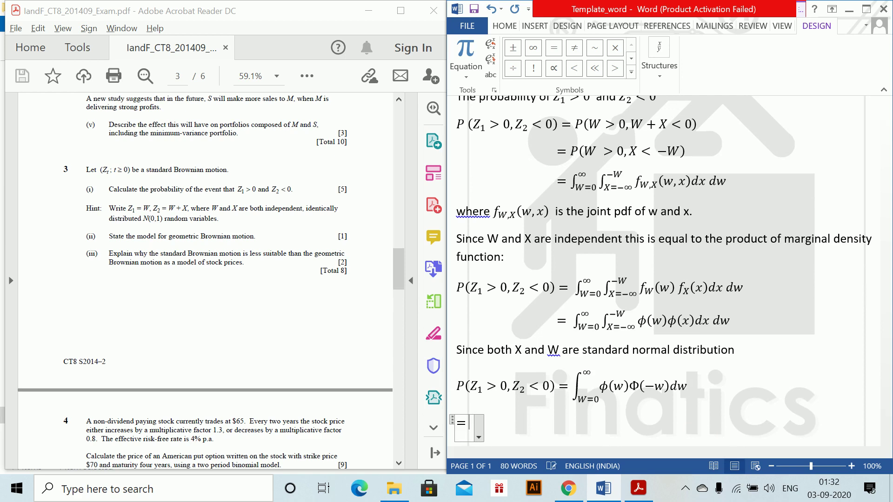
type("[")
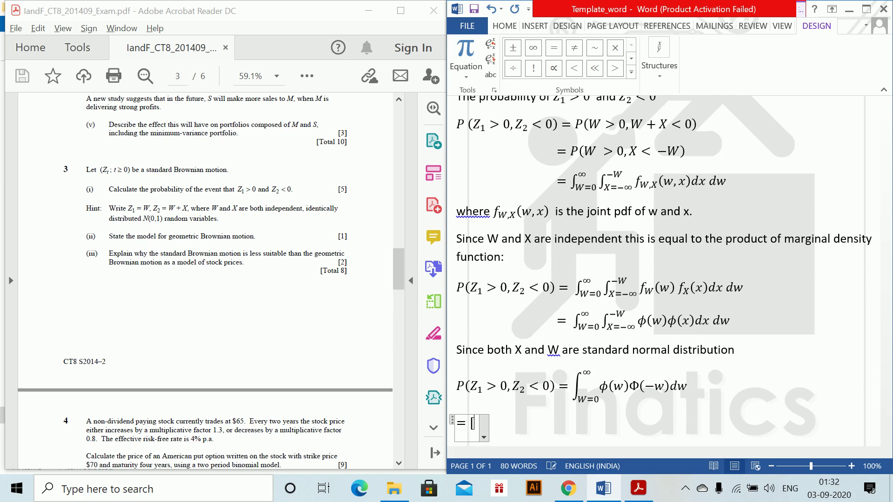
type("-\\P")
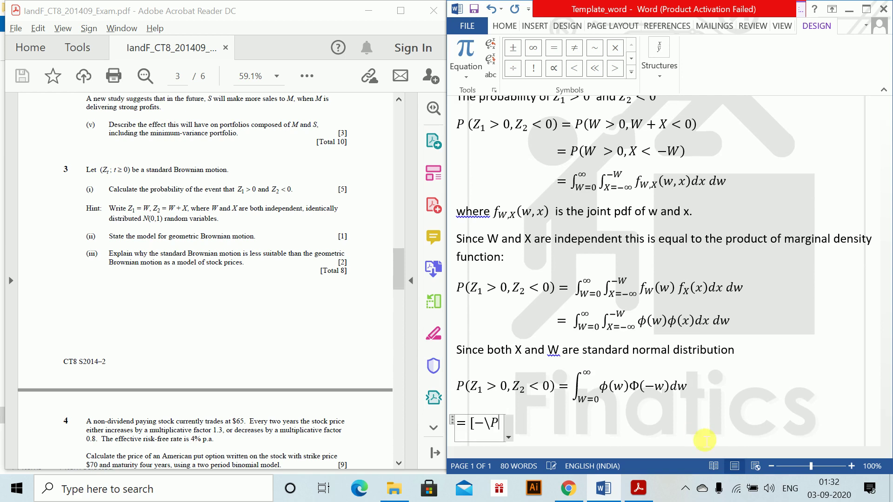
type("hi (-w)^2 ")
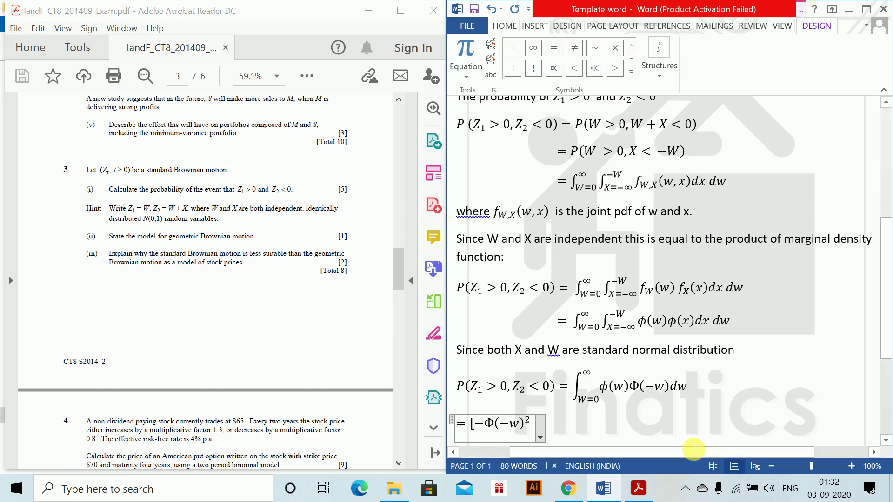
type("/2 ")
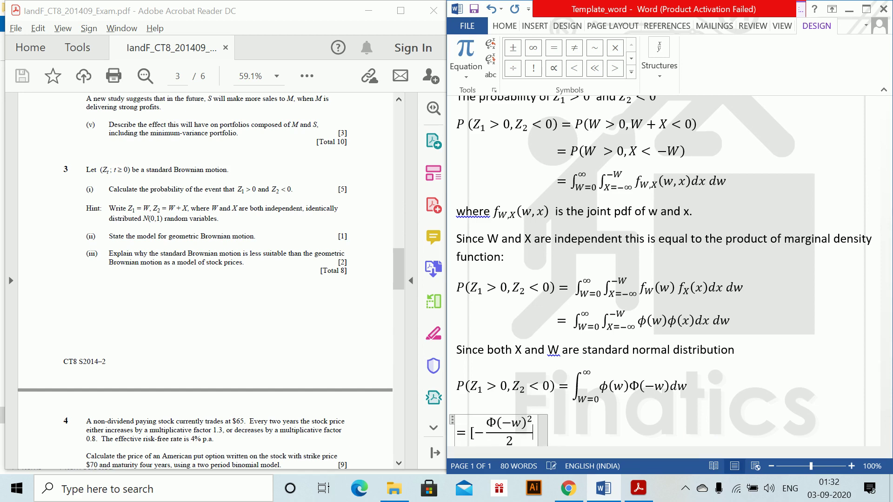
type("]_0")
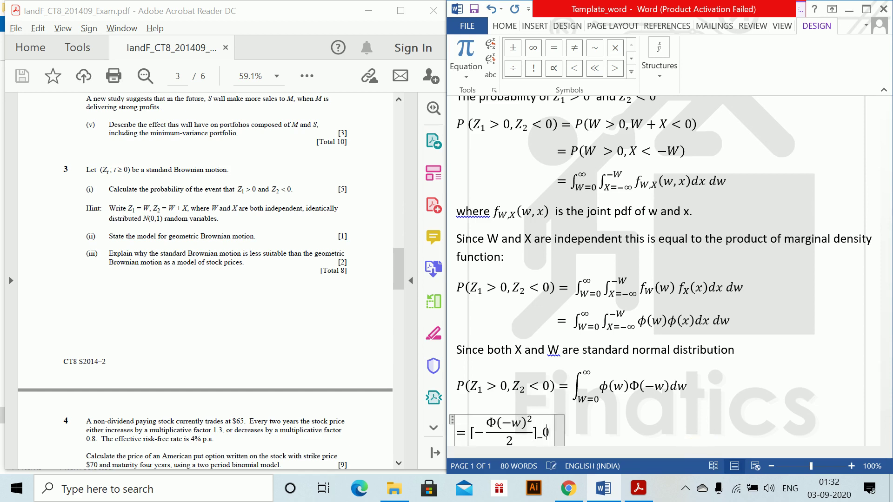
type("^\\infty")
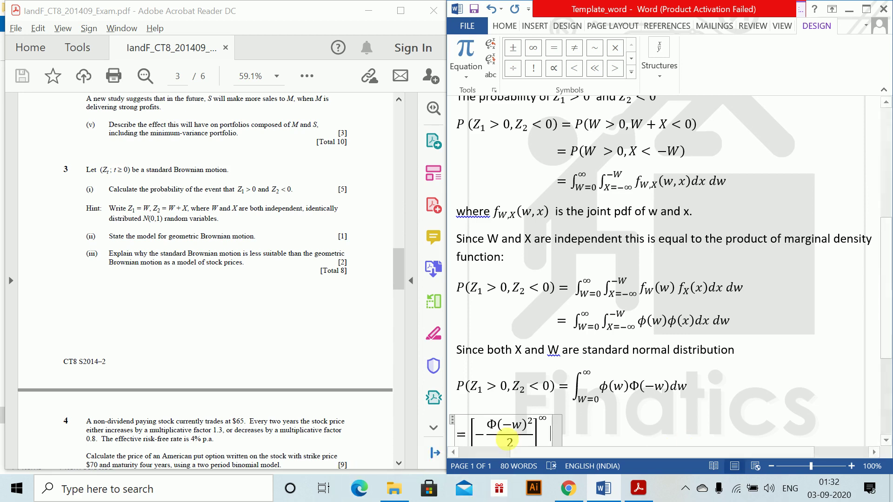
- Below the bracketed expression, write "So," as plain text and start a new line
left_click(631, 428)
scroll(624, 427, "down", 3)
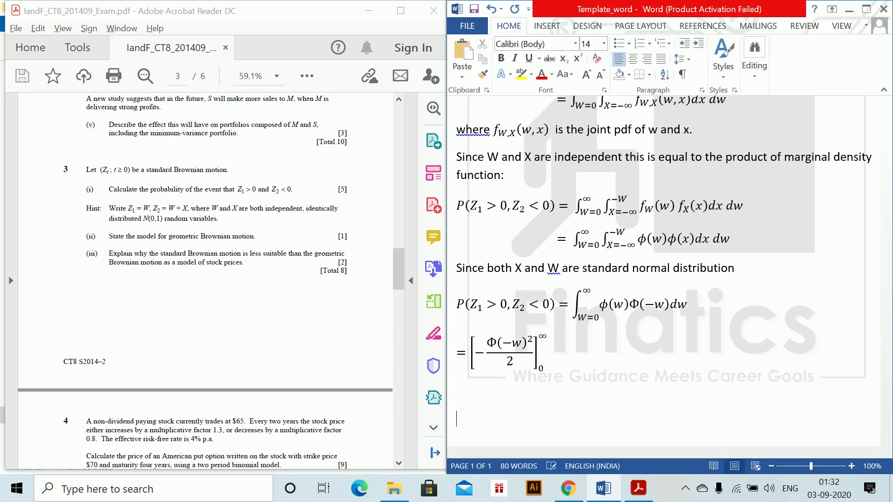
type("So,")
key("Return")
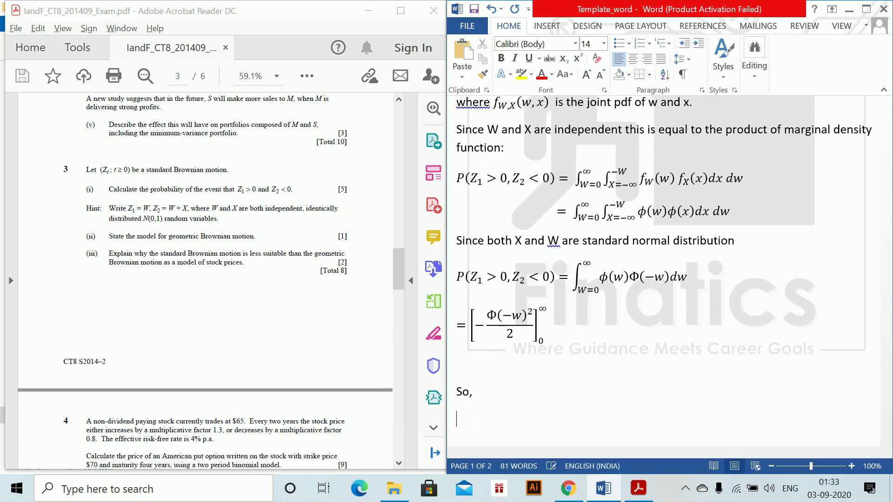
- Insert a new equation under "So," reading = 1/2 [Φ(−∞)² + Φ(0)²], with the one half as a stacked fraction
key("alt+equal")
type("=")
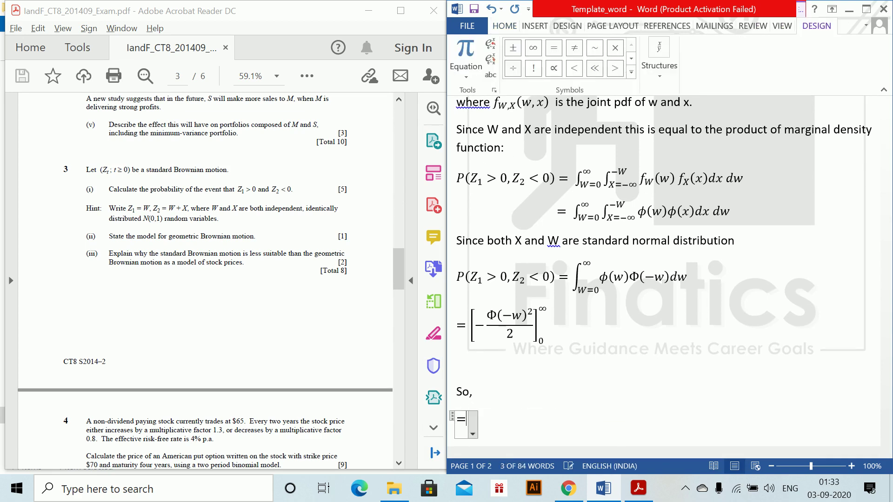
type("1/2")
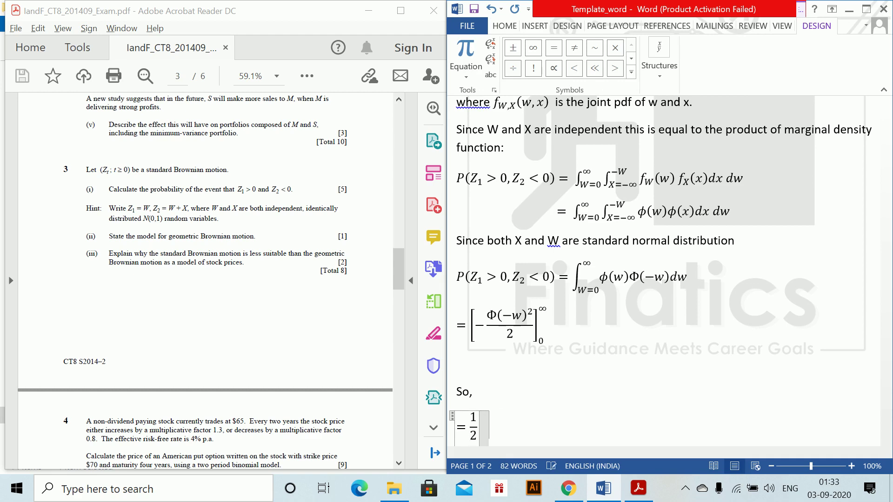
type(" [\\Phi")
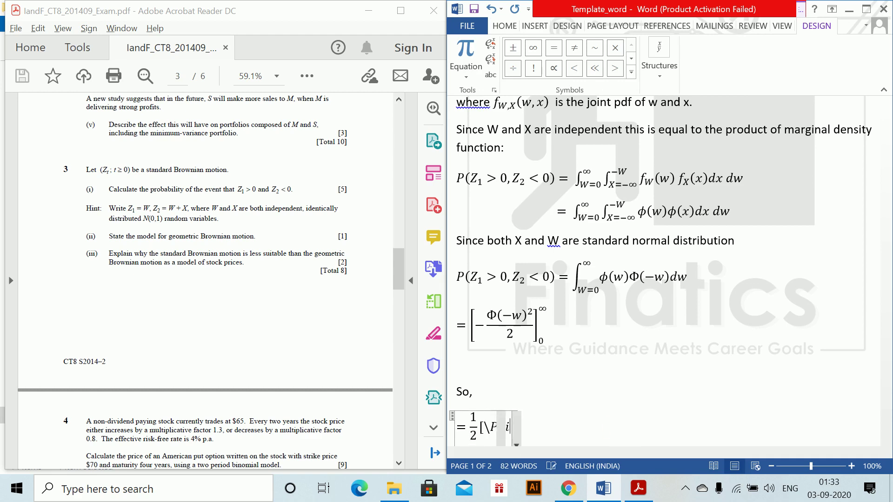
type(" (")
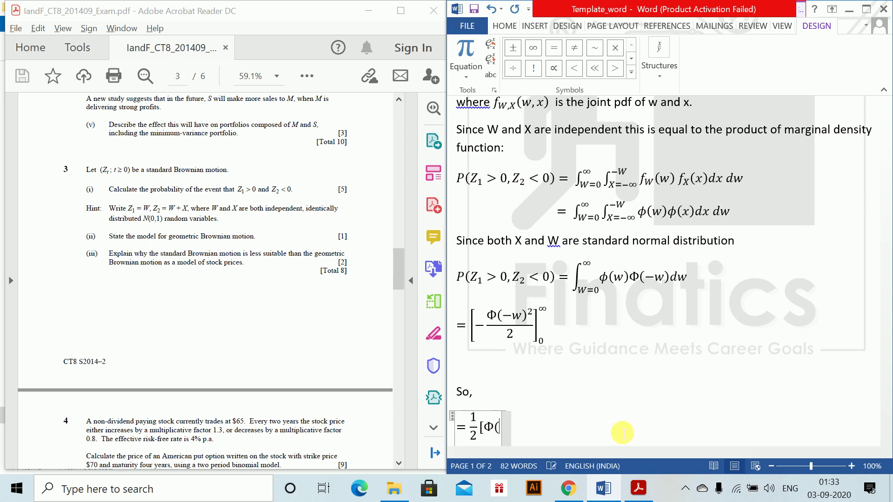
type("-\\inft")
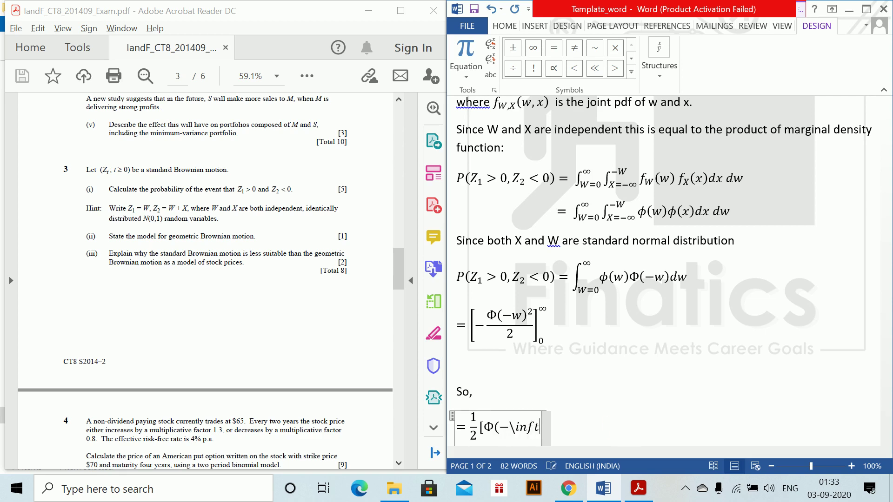
type("y )^2")
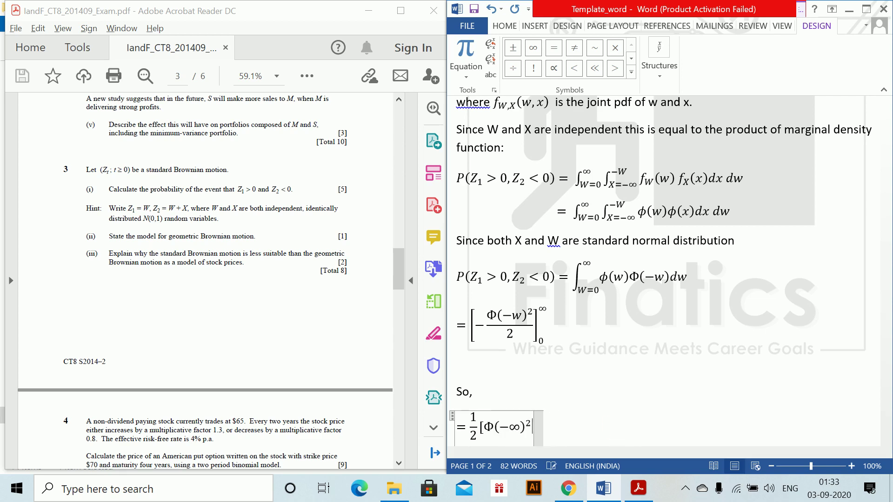
type("+\\Phi ")
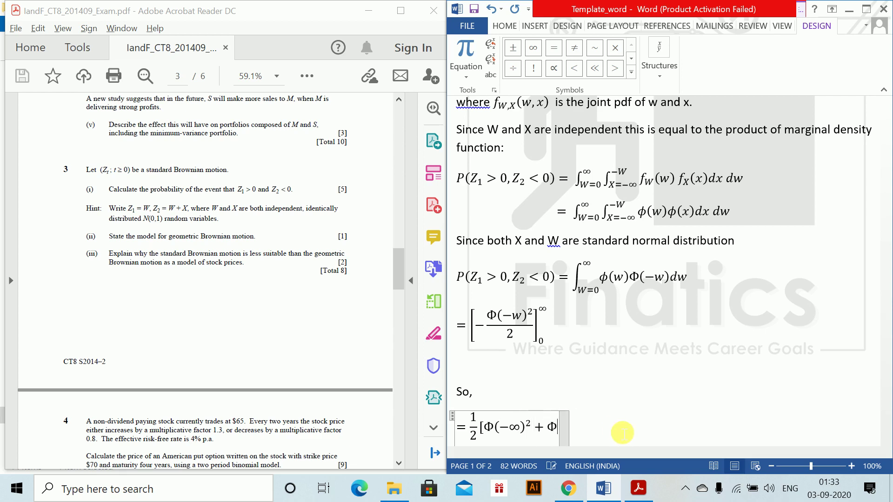
type("(0))")
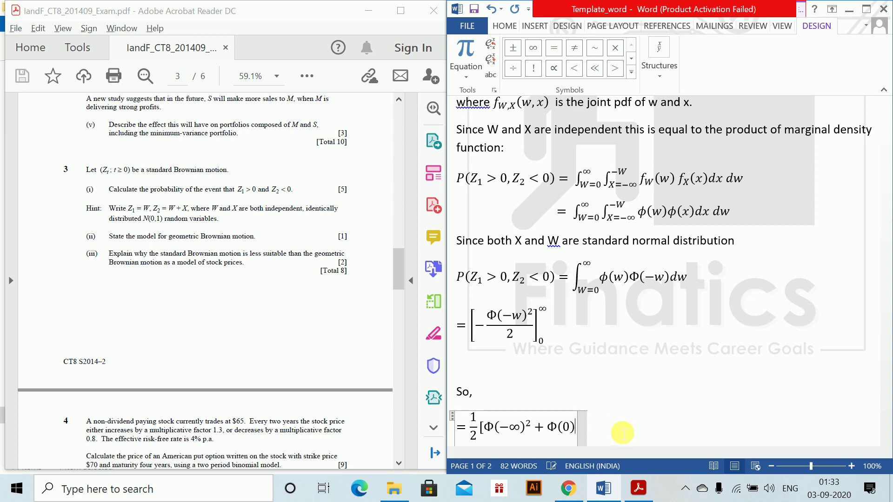
key("BackSpace")
type("^2]")
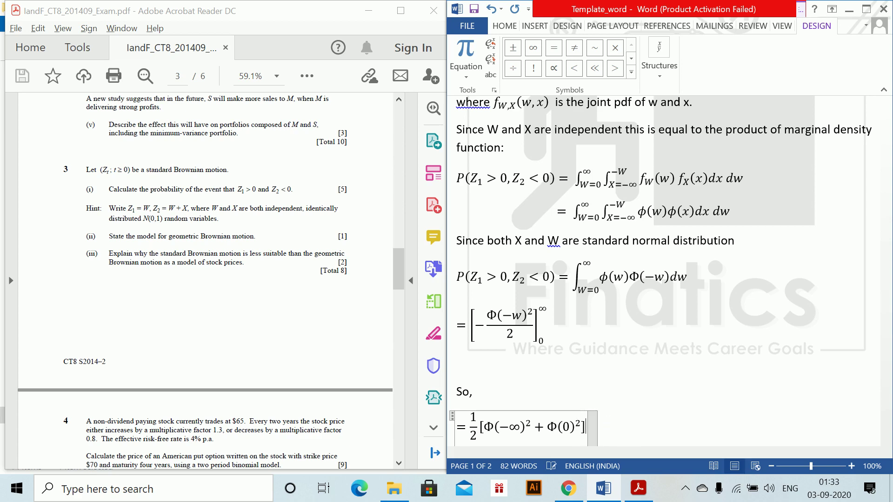
- Continue on the same line with an equals sign and an inline equation reading 1/2 [0 + 1/2²] = 1/8
key("Return")
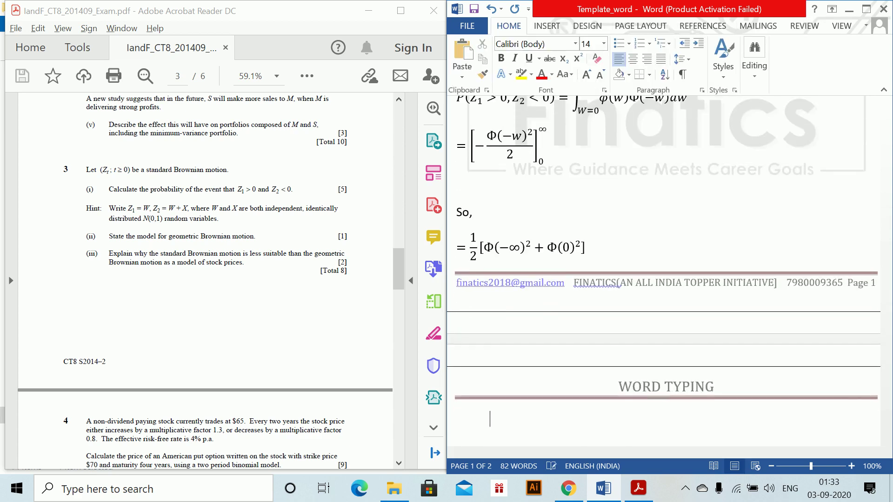
key("BackSpace")
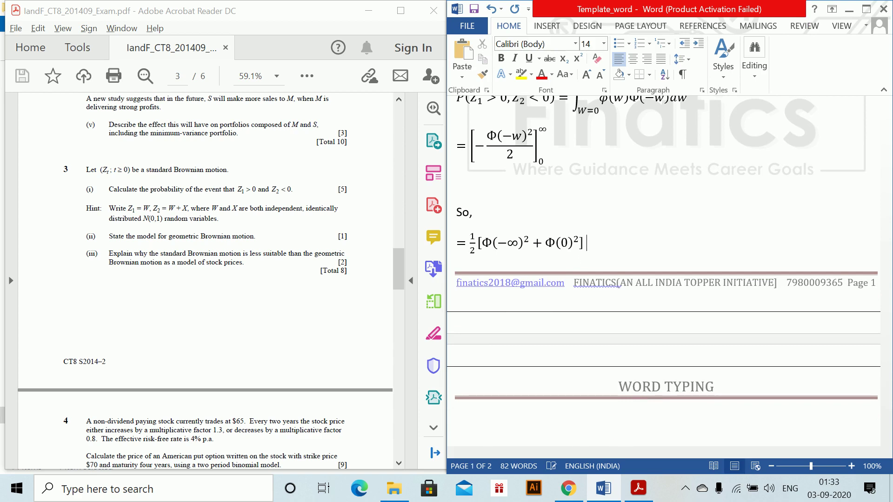
type("=")
key("alt+equal")
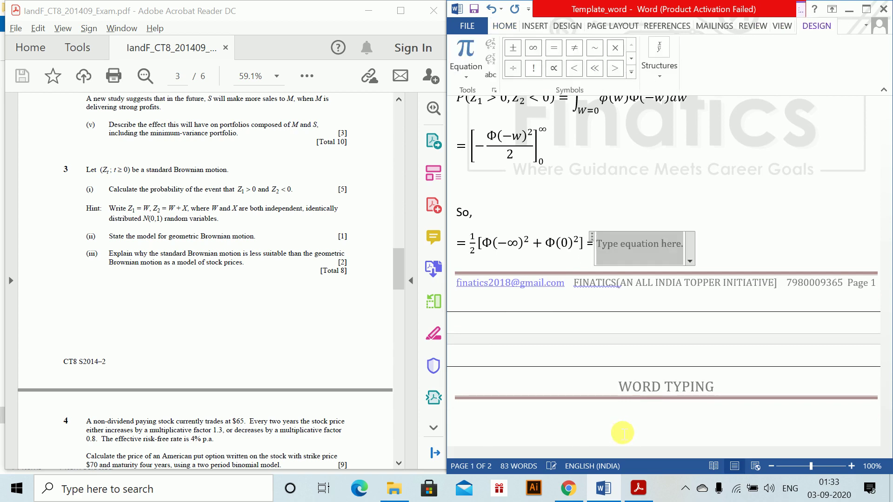
type("1/2")
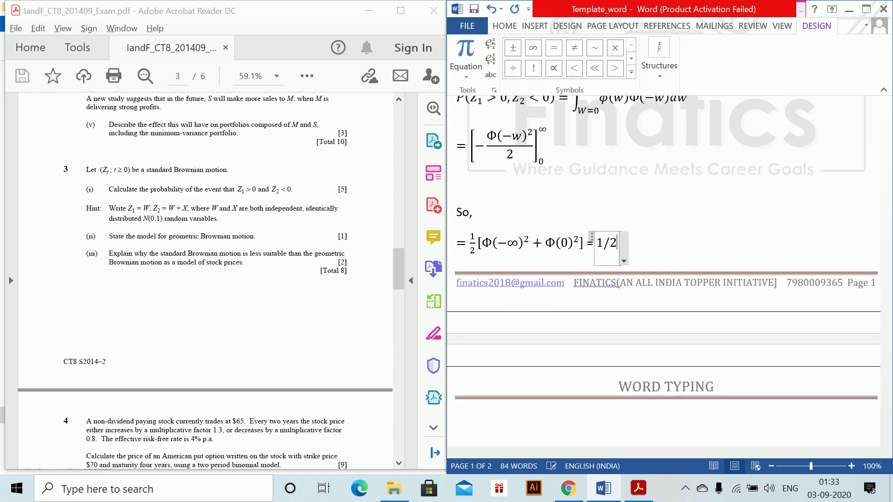
type(" [0+")
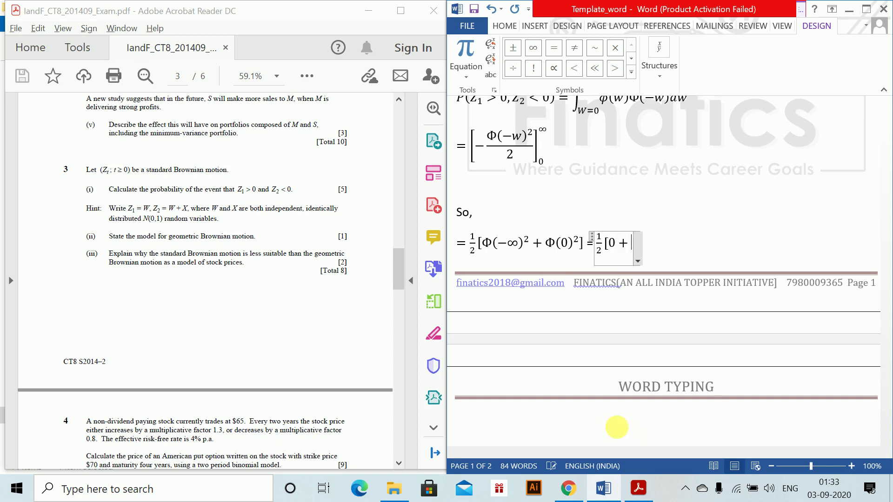
type("1/2^2")
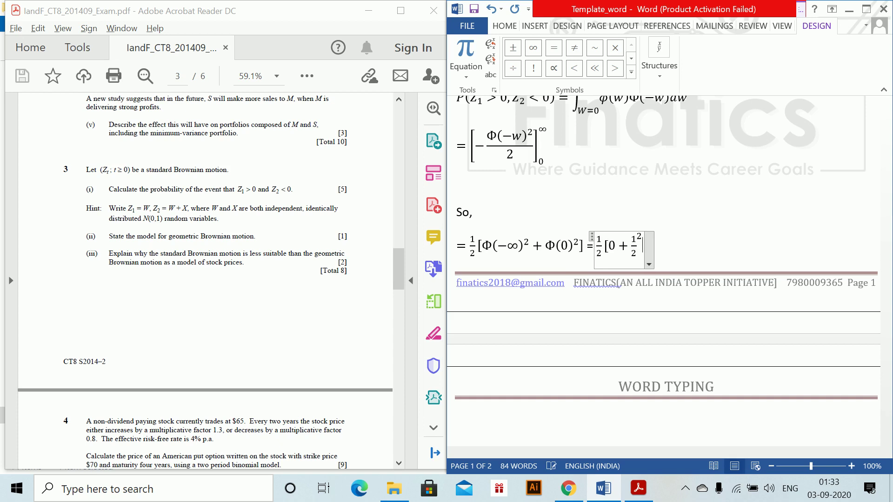
type("]=1/8")
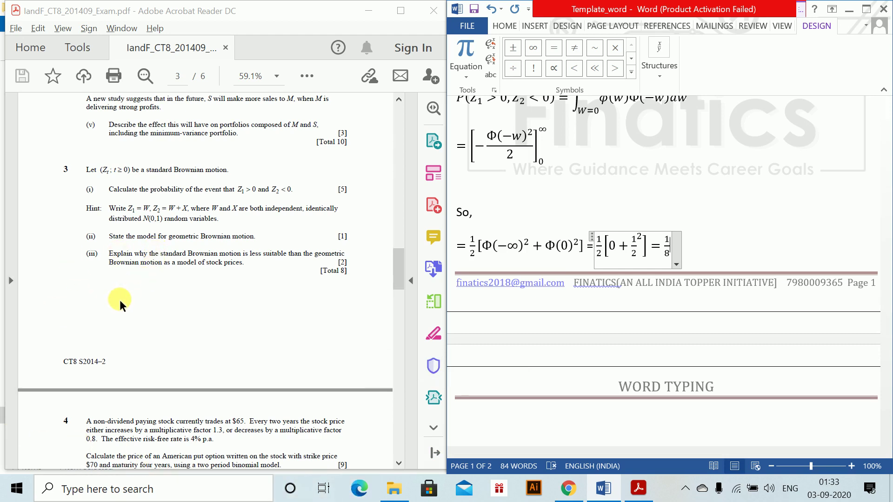
- On the second page, insert a new equation reading S_t = e^(W_t), with W_t as the exponent, and leave the equation
scroll(239, 326, "down", 1)
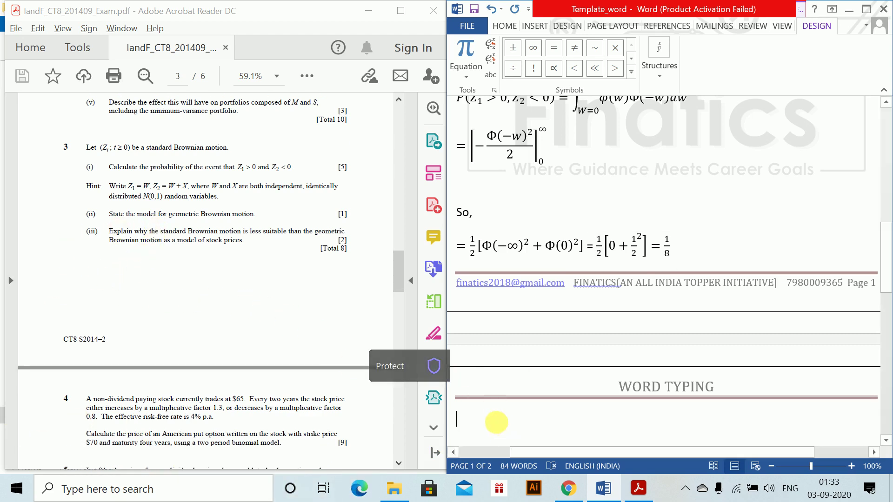
left_click(494, 419)
key("alt+equal")
type("S")
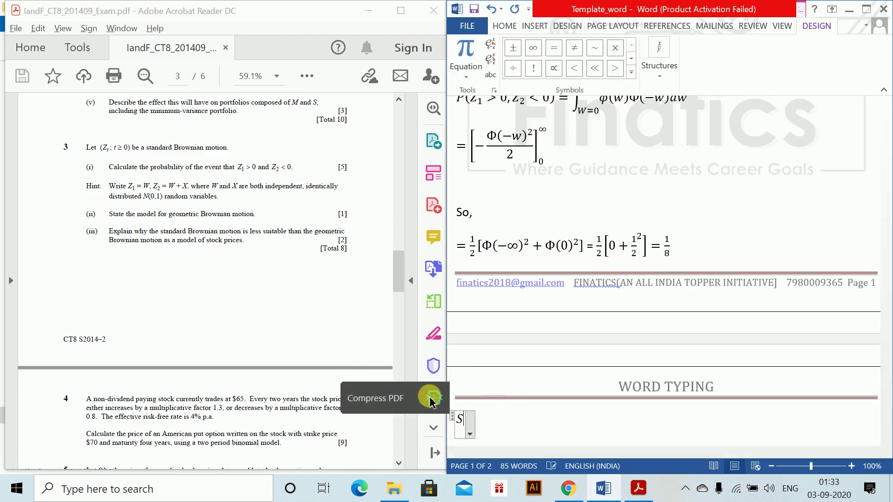
type("_t")
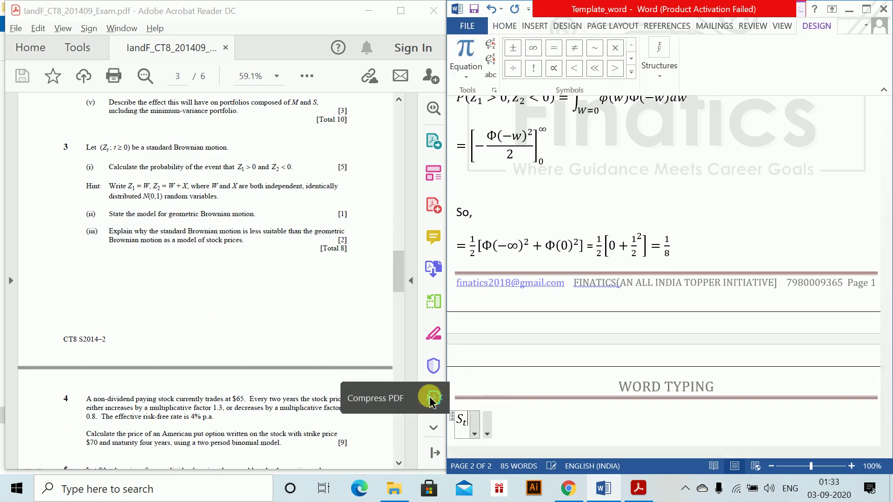
type(" =e^")
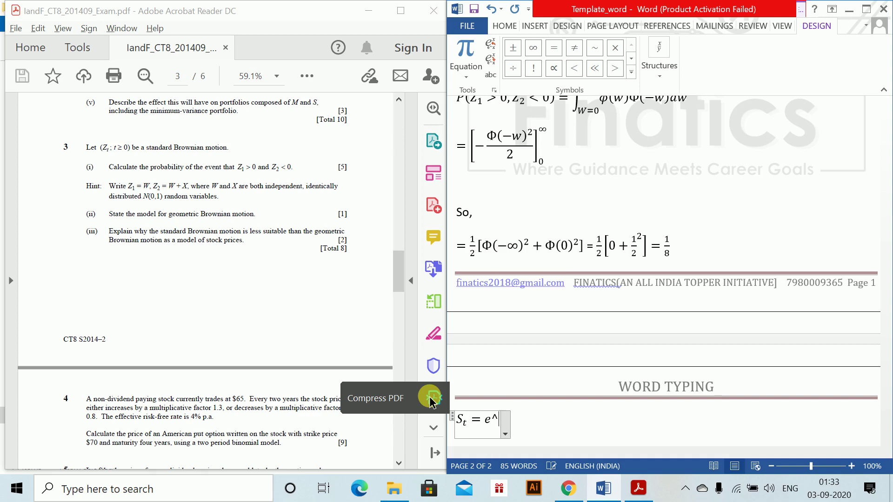
type("W_")
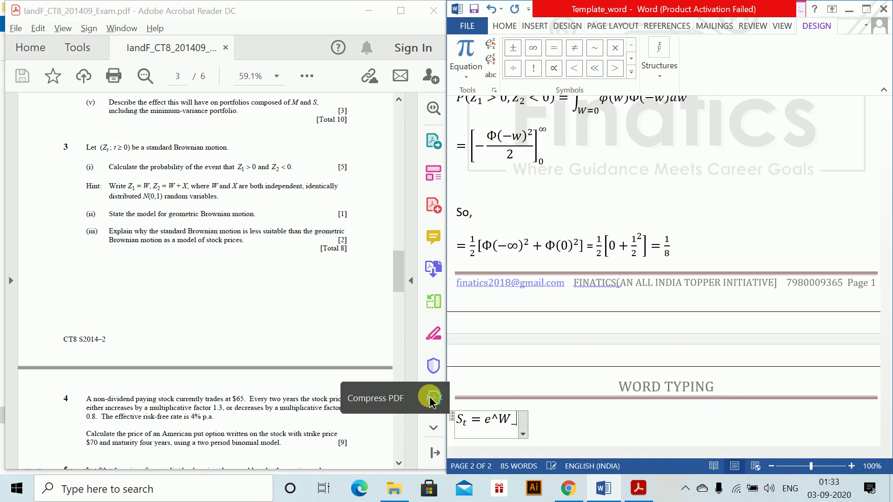
type("t")
key("ctrl+z")
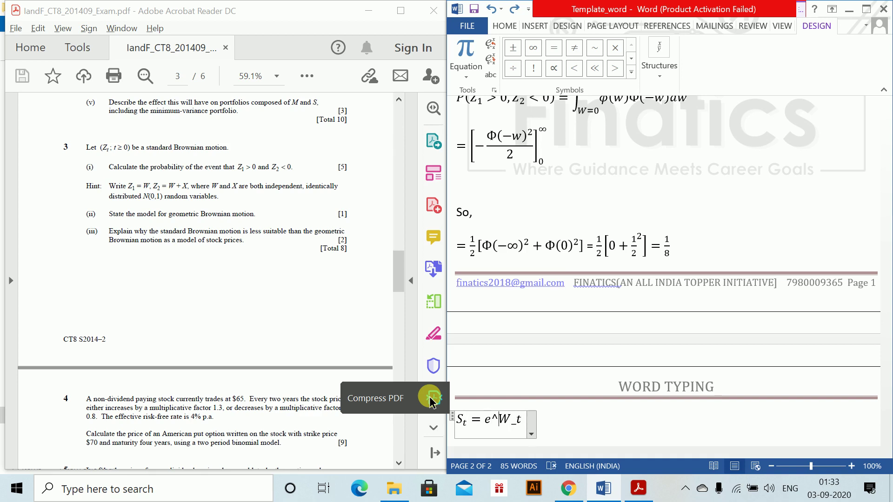
type("(")
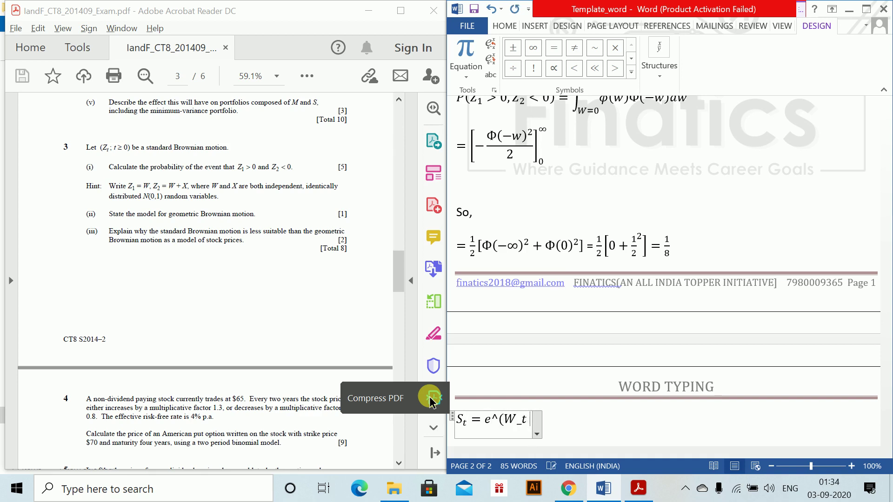
type(")")
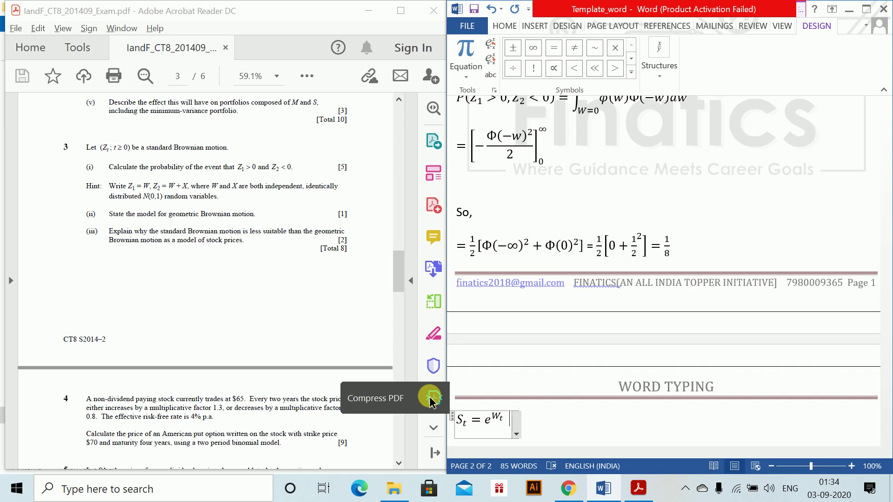
scroll(268, 382, "down", 2)
left_click(592, 419)
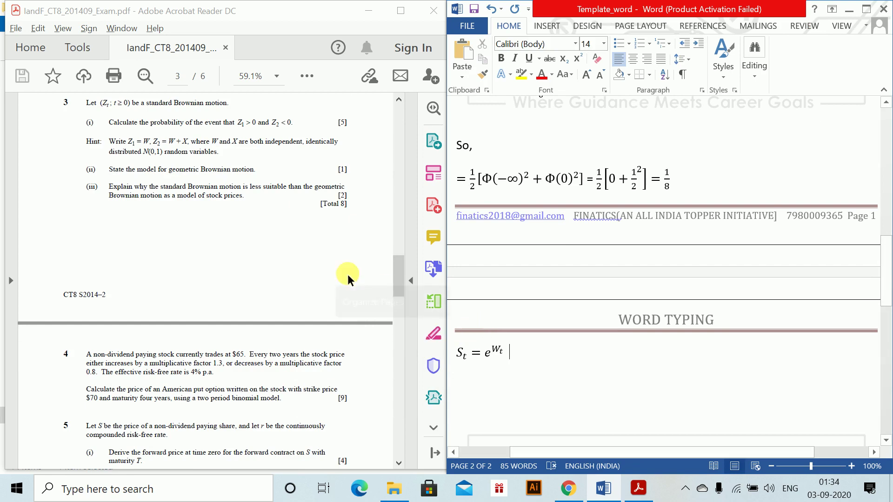
- Go to question 10 at the end of the exam paper and add the plain-text heading "Question 2." below the S_t equation, leaving a blank line between
scroll(291, 393, "down", 15)
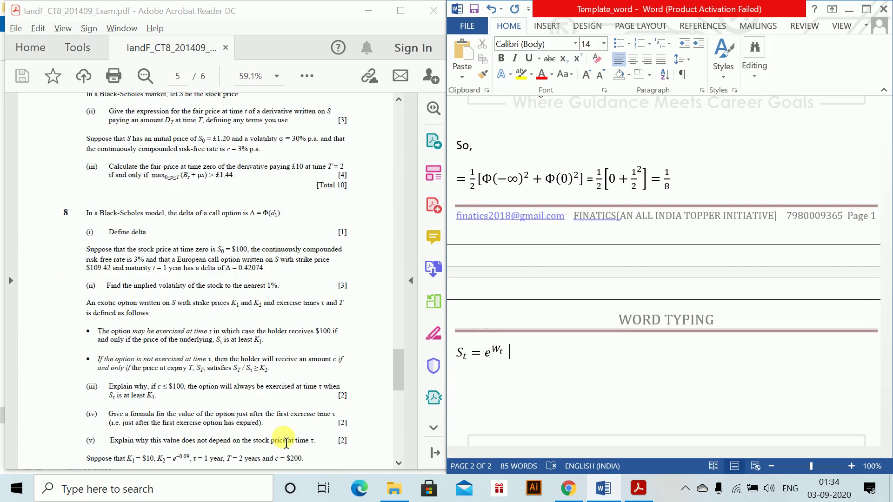
scroll(286, 443, "down", 10)
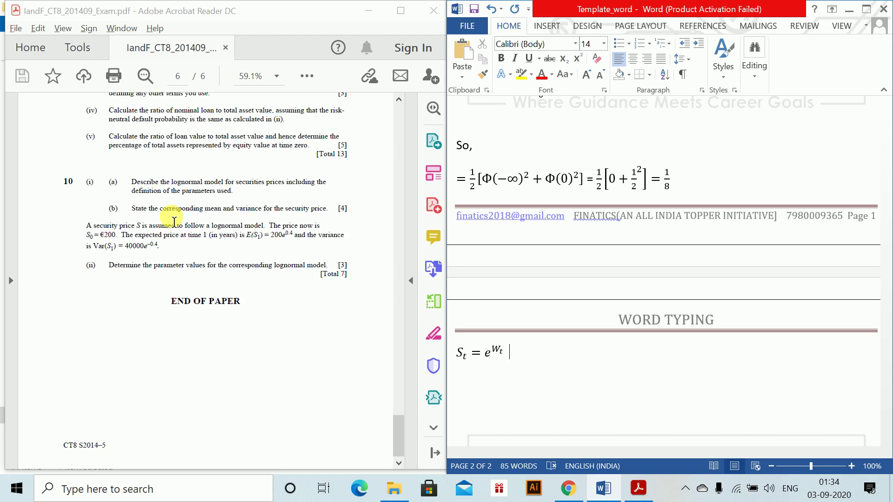
key("Return")
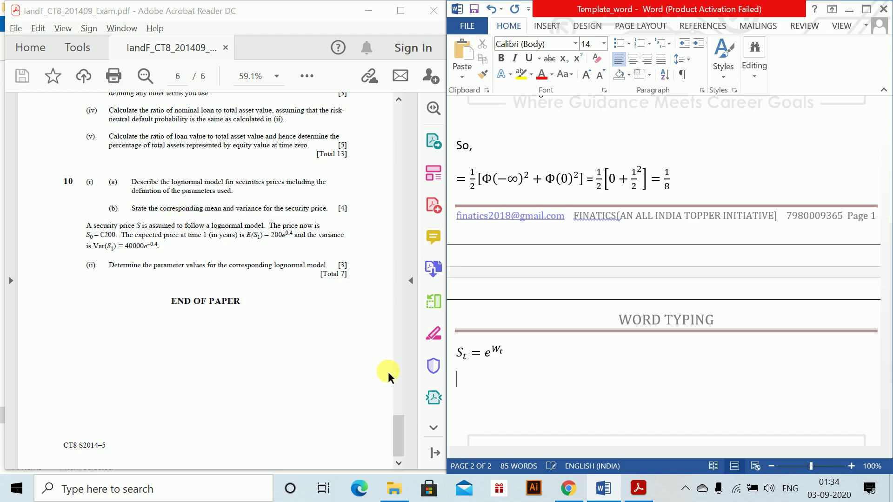
key("Return")
type("Question 2.")
key("Return")
- Insert a new equation under the "Question 2." heading reading E[S_1|S_0 = 200] =, with subscripts 1 and 0
scroll(250, 339, "down", 1)
scroll(537, 313, "down", 6)
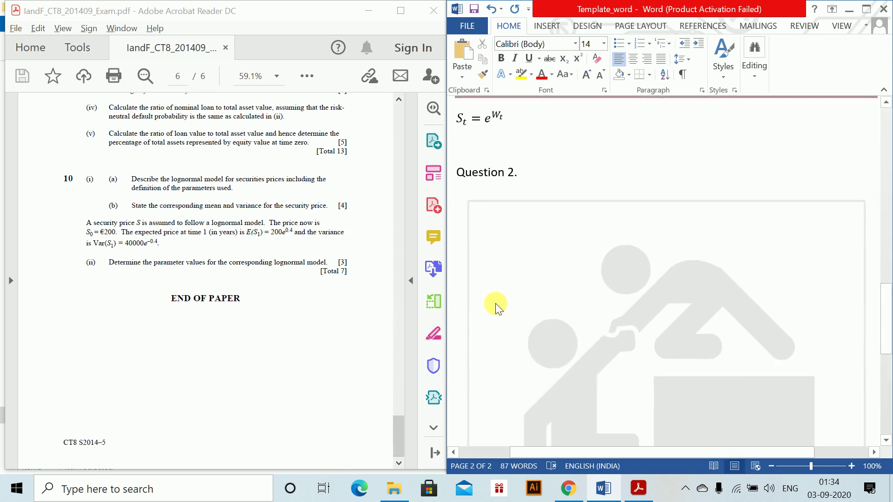
key("alt+equal")
type("E")
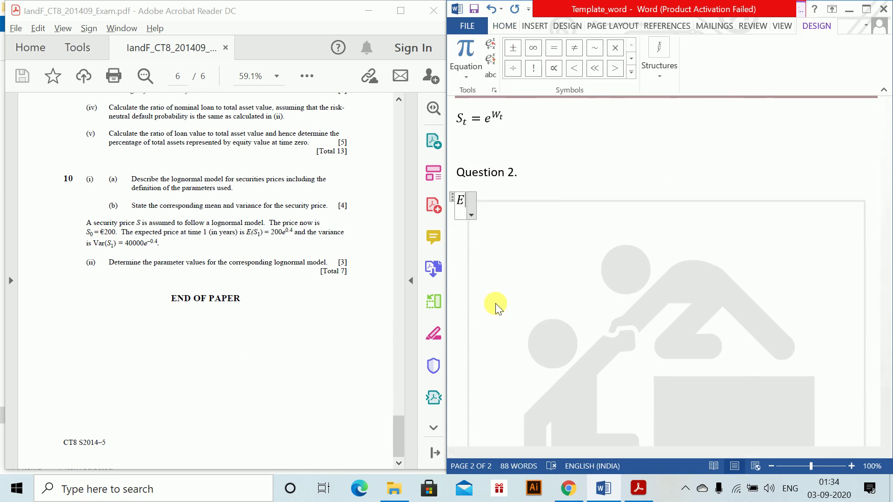
type("[S")
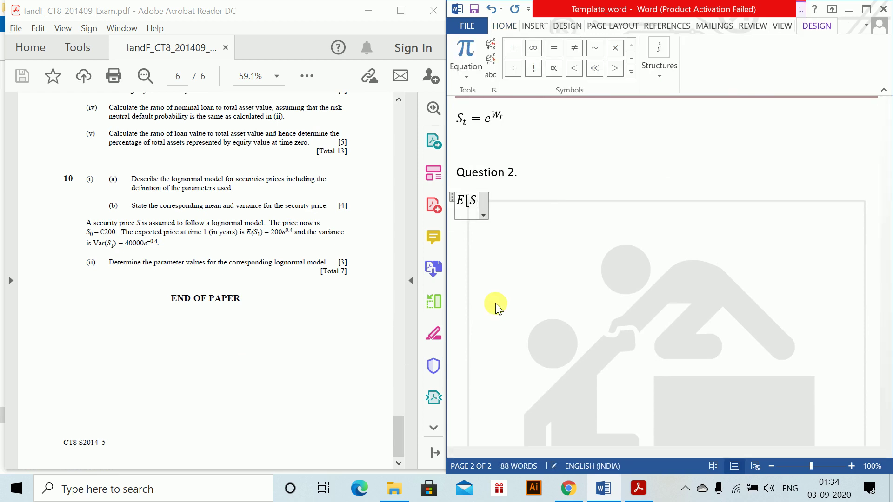
type("_1 ")
type("|S")
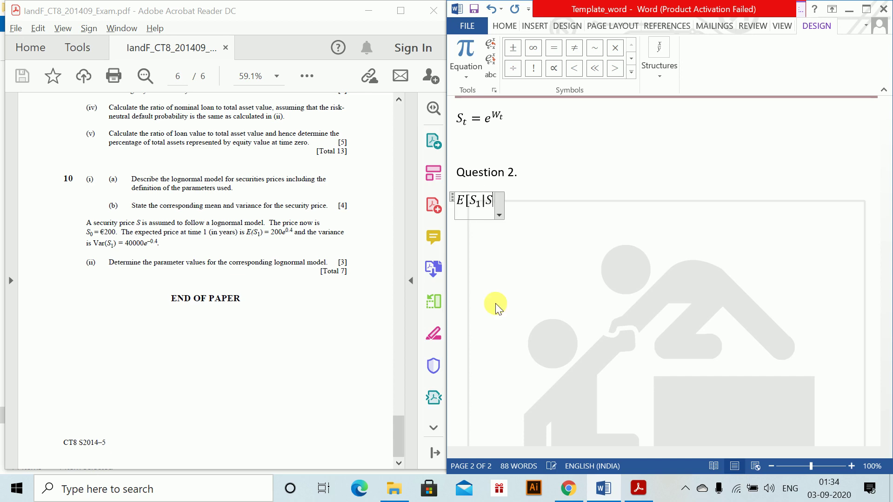
type("_")
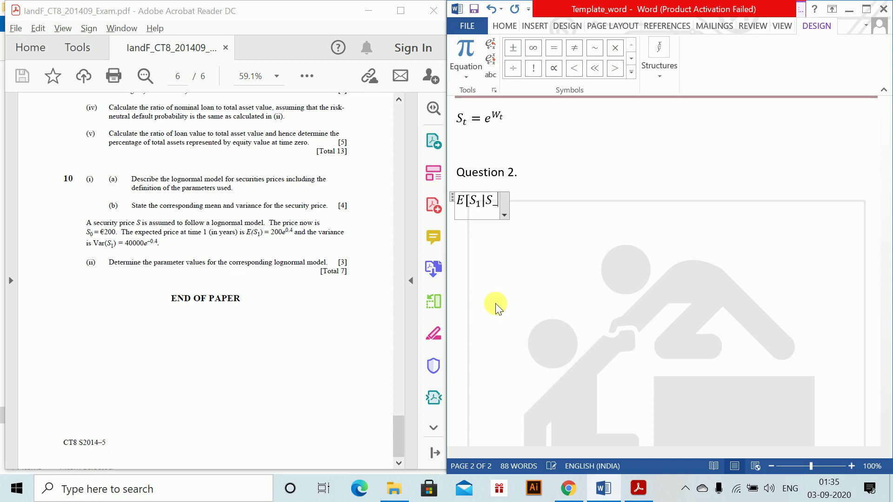
type("0 ]=")
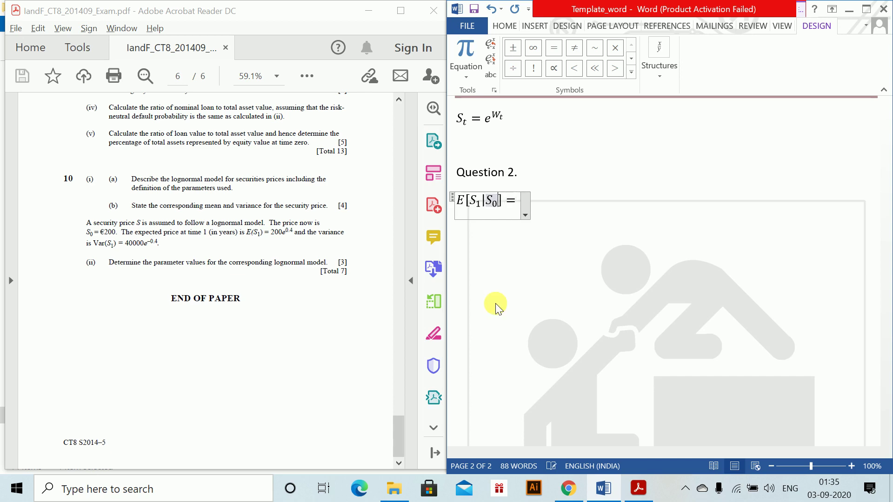
type("=200")
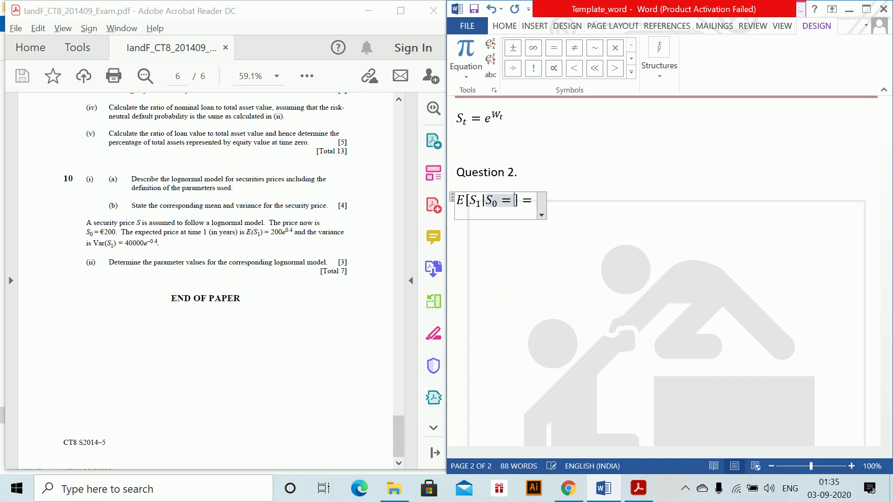
- Continue the expectation equation after the equals sign with 200 exp(μ + 1/2 σ²), using a stacked one half
key("End")
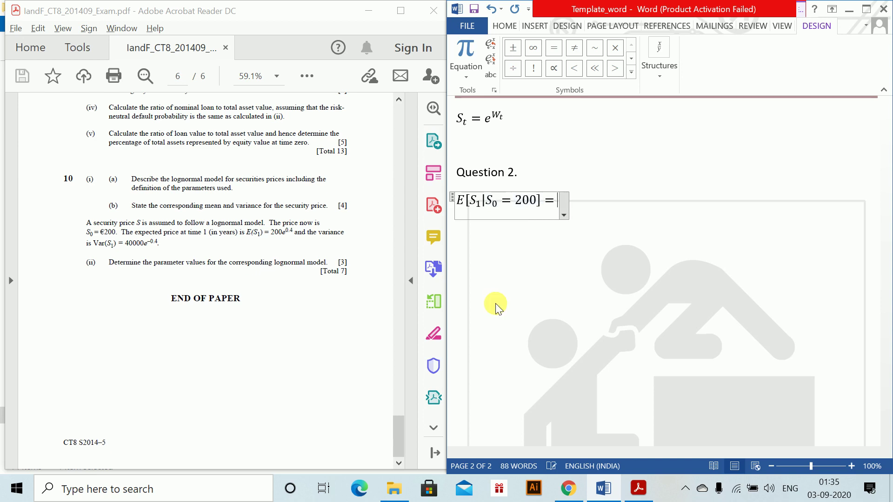
type("2")
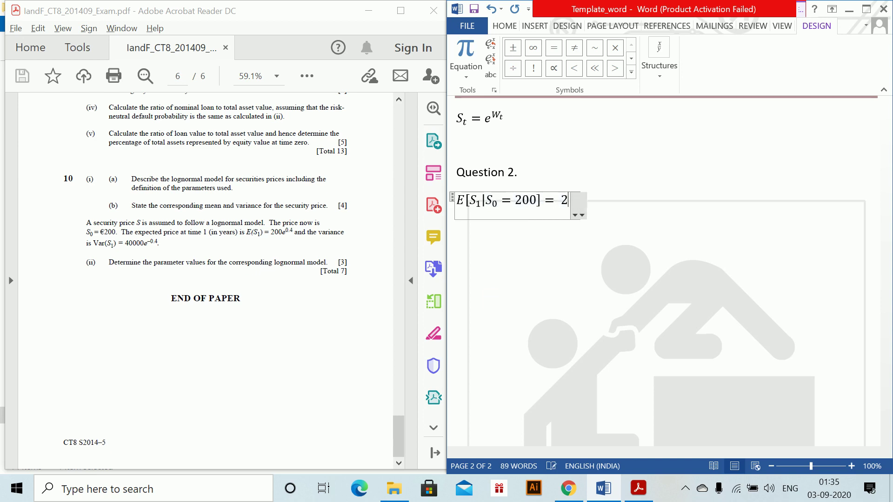
type("00exp")
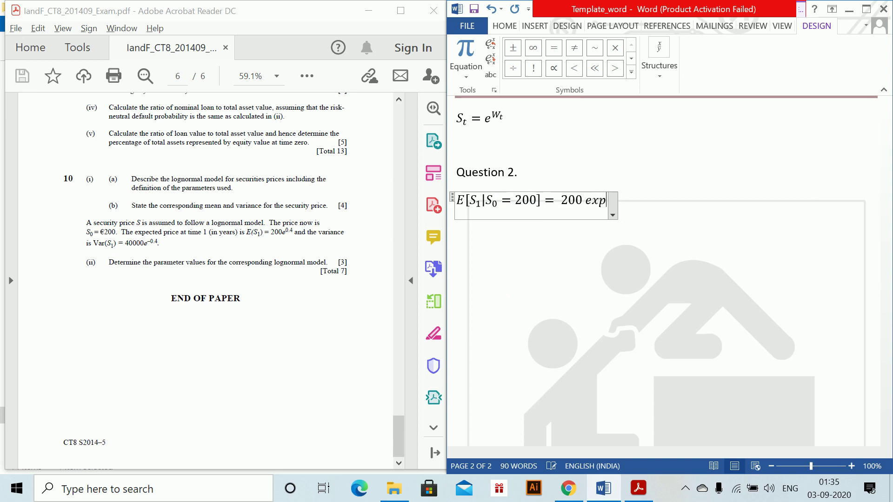
type("(\\")
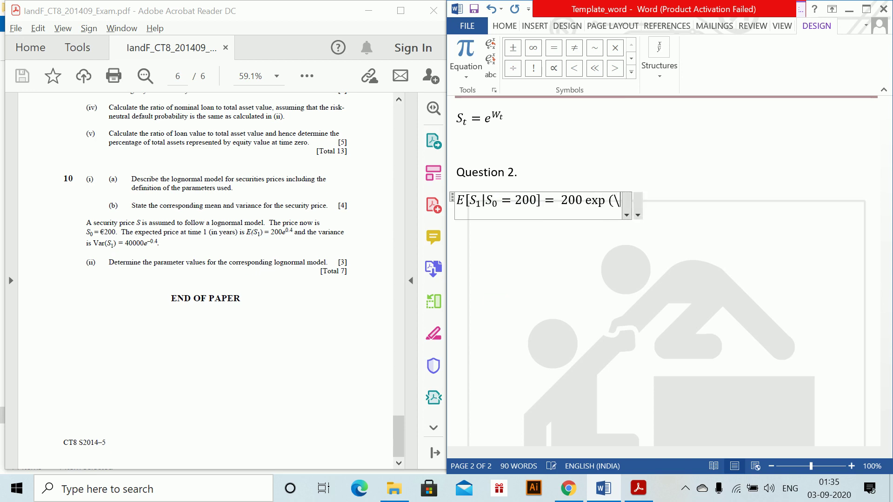
type("mu +1/")
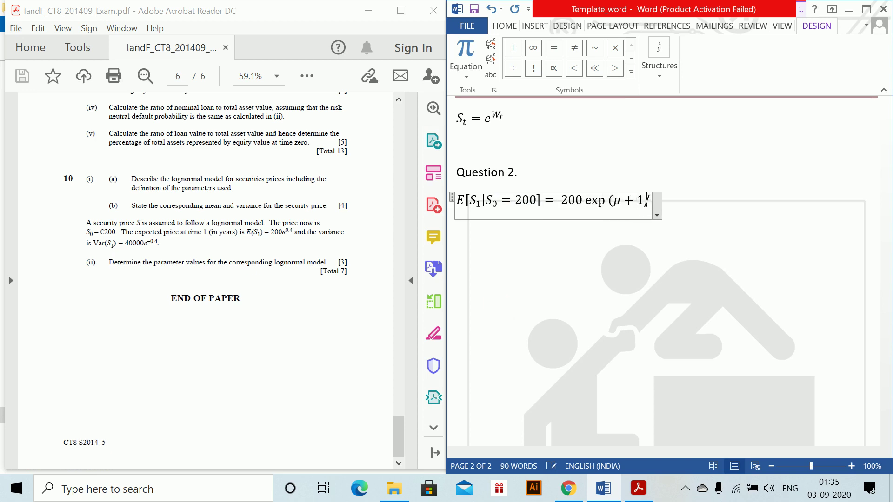
type("2 \\si")
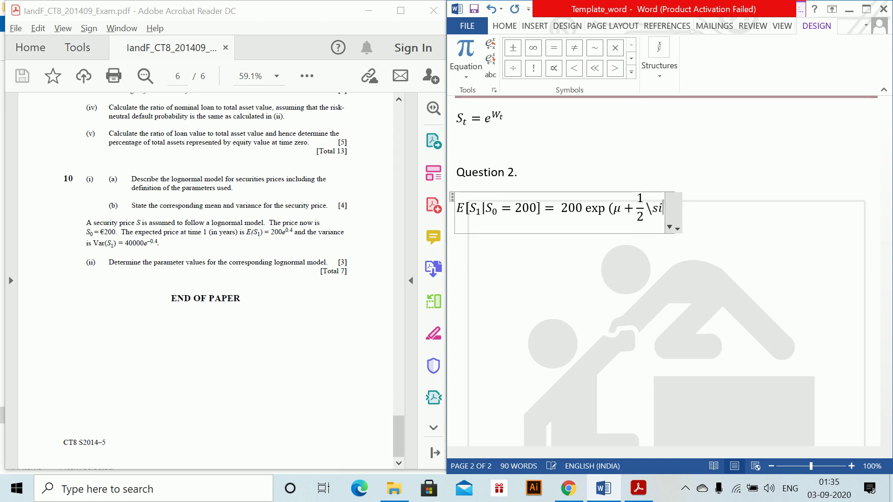
type("gma^2 ")
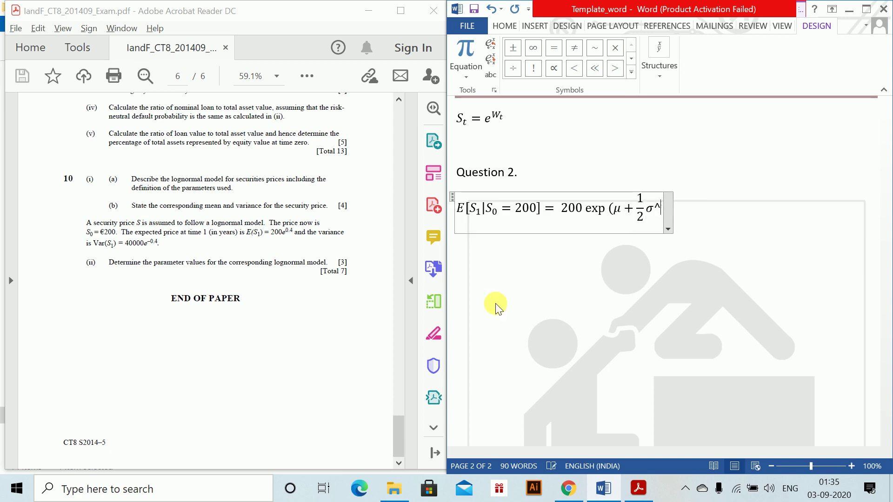
type(")")
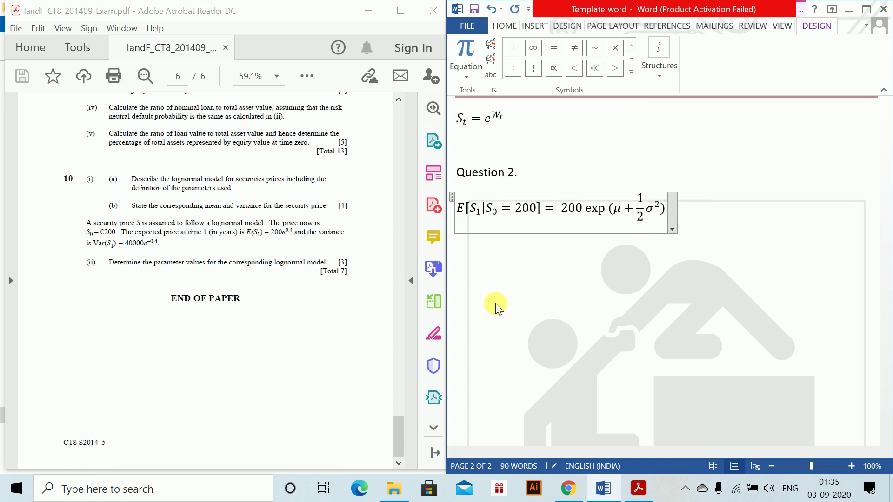
- Complete the expectation equation with = 200e^0.4, the 0.4 as a superscript, and start a new line below it
type("=200e")
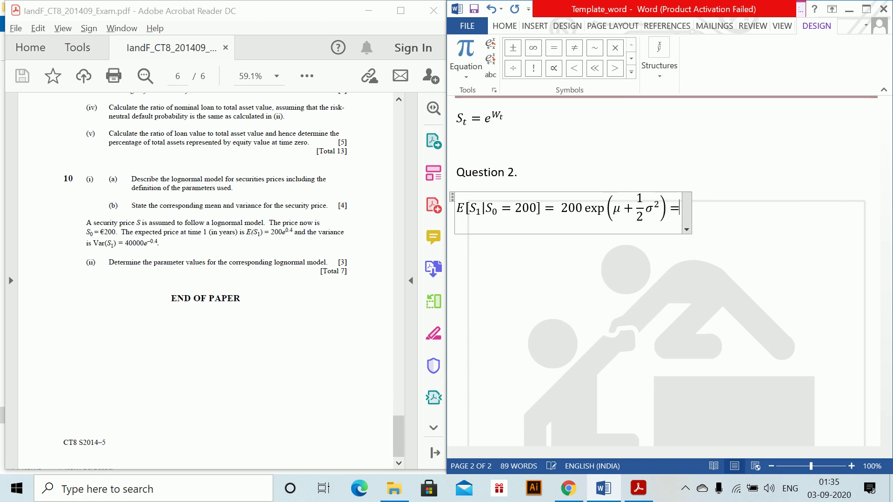
type("^0.4")
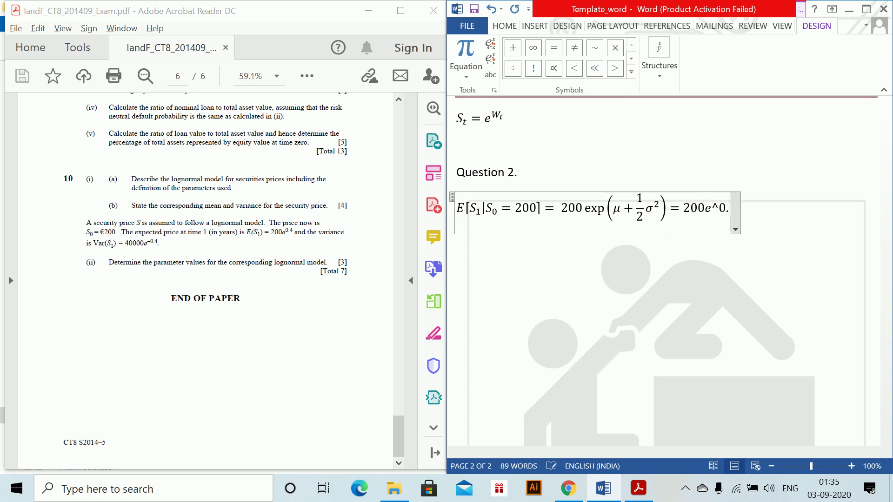
left_click(495, 304)
key("Return")
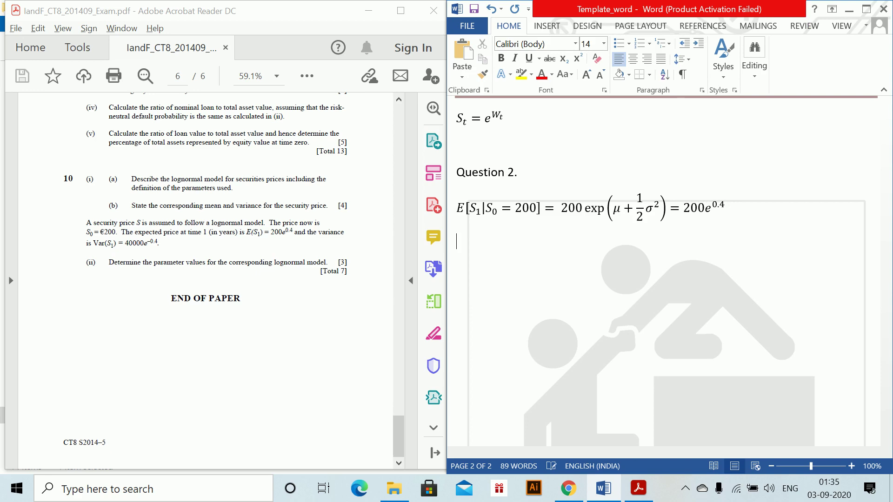
type("var")
key("BackSpace")
key("BackSpace")
key("BackSpace")
- Insert a new equation below the expectation equation reading var(S_1|S_0 = 200) =, with subscripts 1 and 0
key("alt+equal")
type("va")
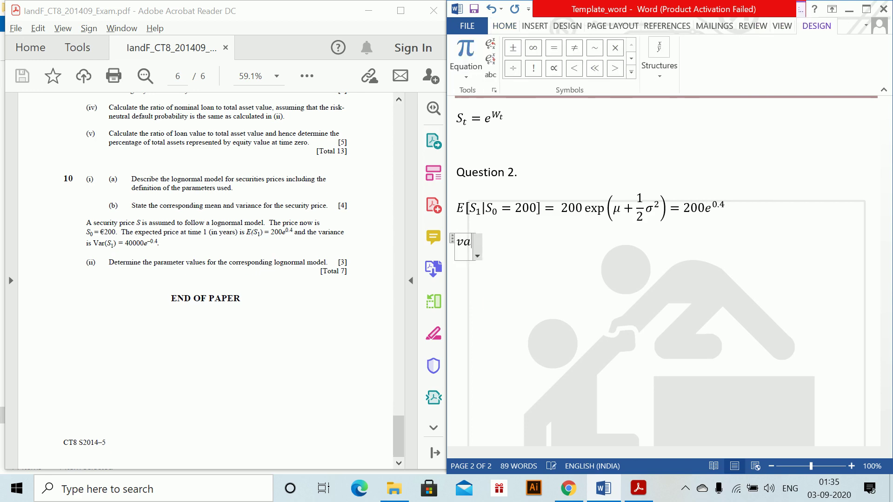
type("r(S_")
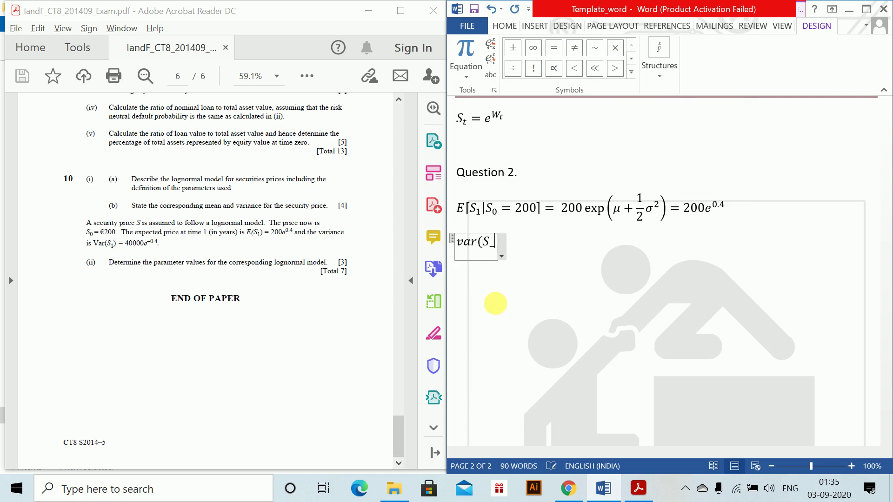
type("1 |S_0")
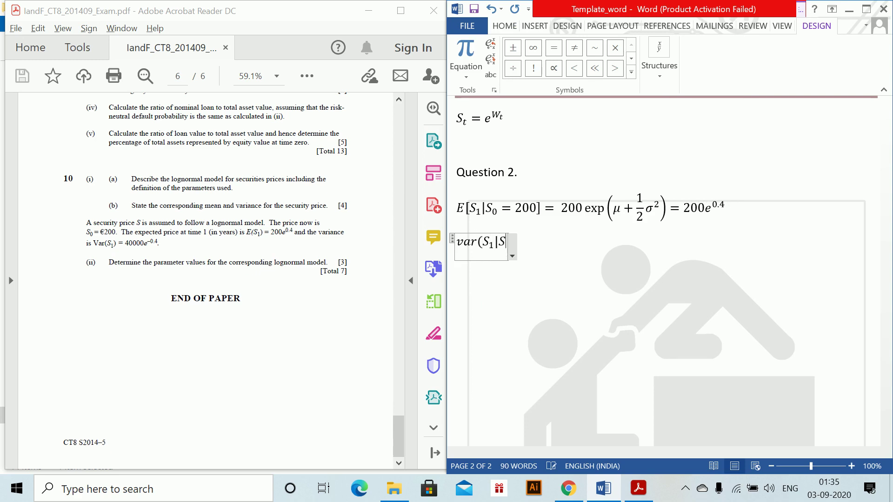
type(" =")
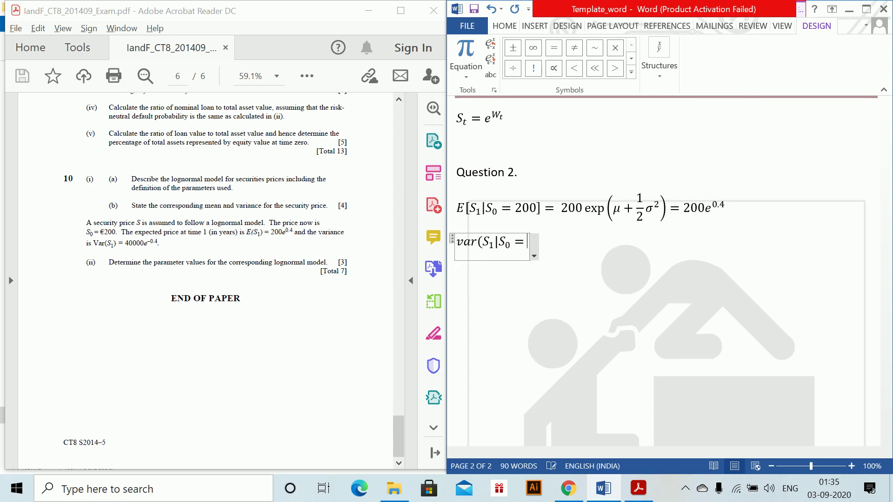
type("200) =")
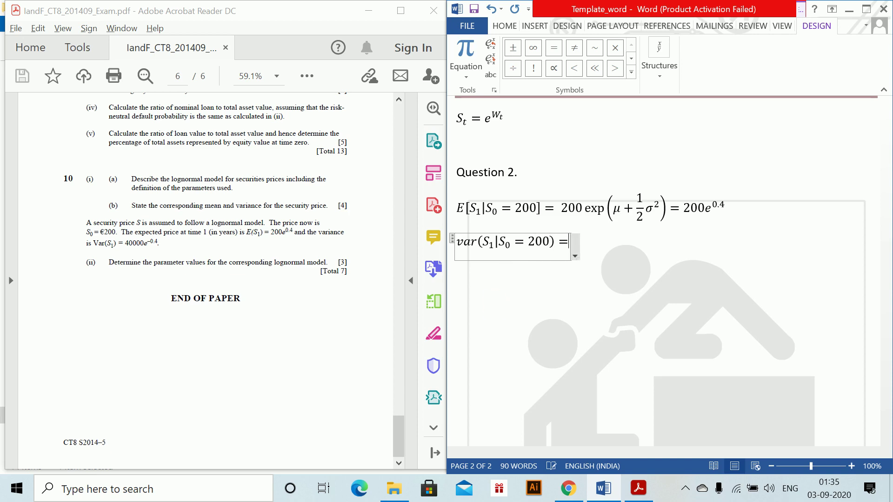
- Continue the variance equation after the equals sign with 200^2 exp (2μ + σ^2, both 2s after the carets as superscripts
type(" 200")
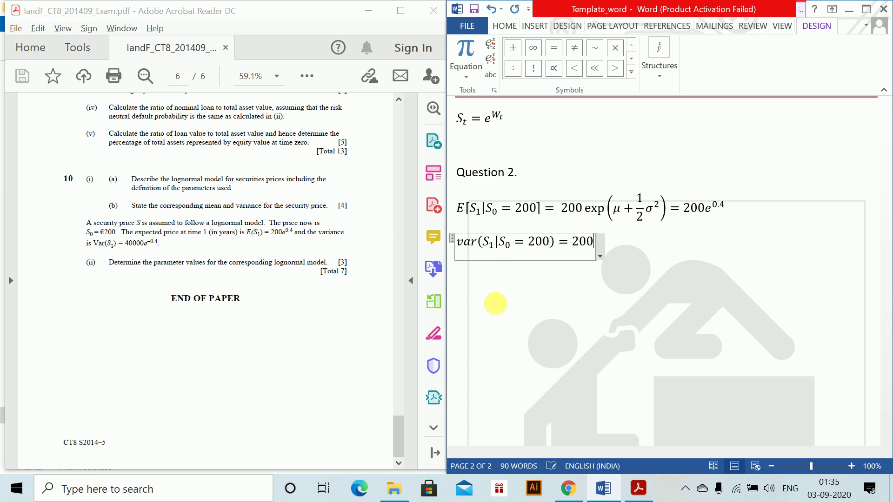
type("^2 exp")
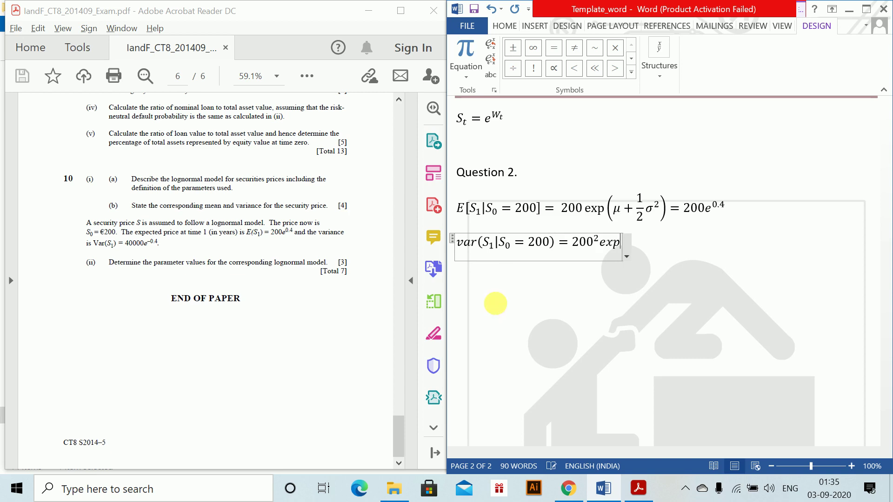
type(" (\\")
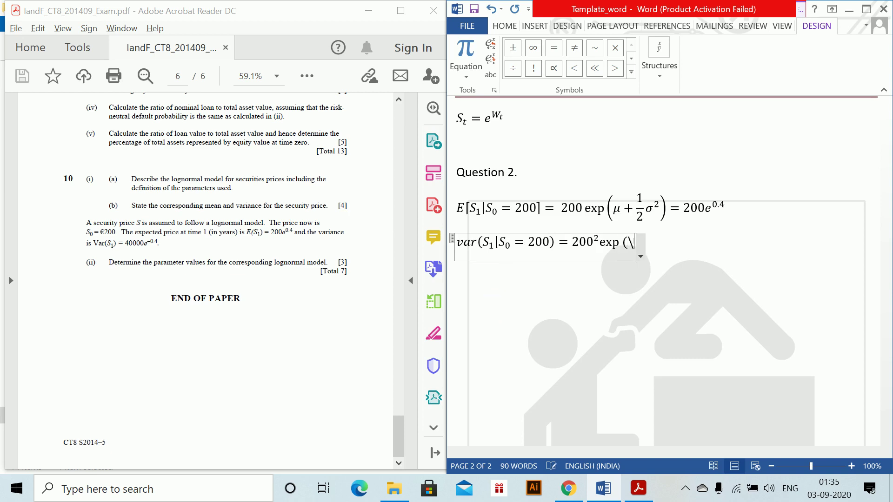
type("s")
key("BackSpace")
key("BackSpace")
type("2\\")
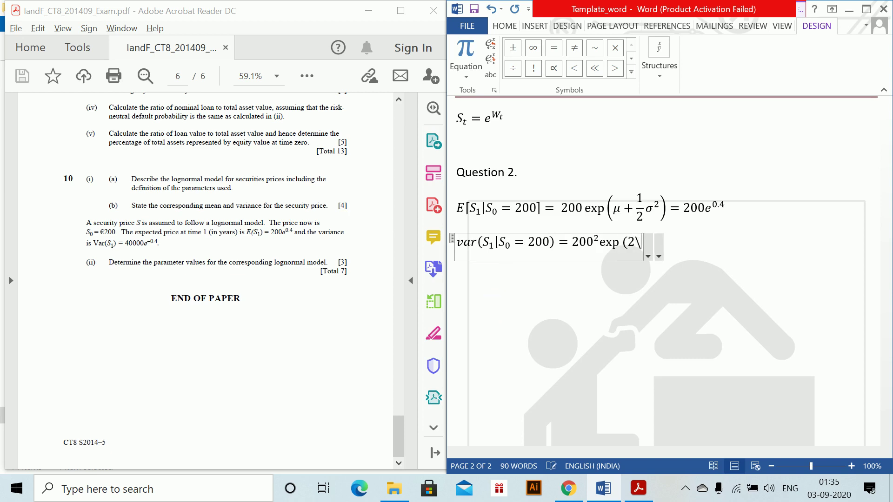
type("mu +\\sigma")
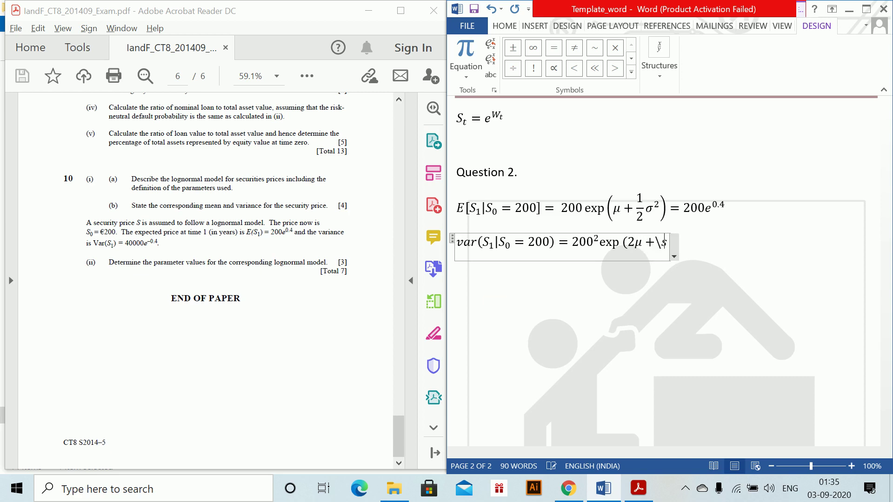
type("2μ + σ²")
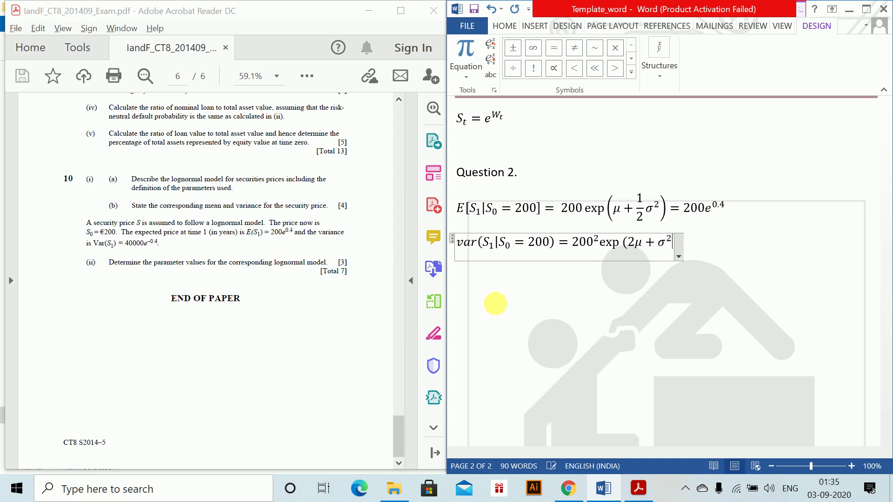
- Close the exp bracket and finish the variance equation with the factor (e^(σ^2) − 1), σ² set as the exponent of e
type(")(e")
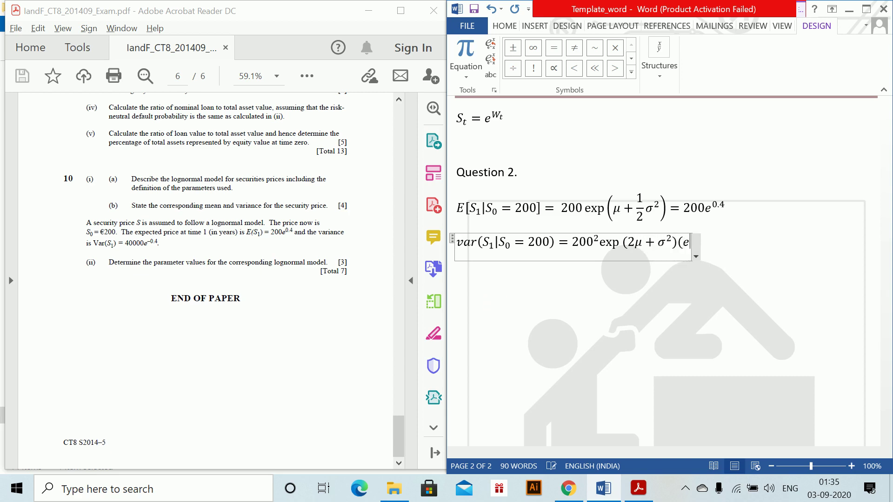
type("^\\sigma")
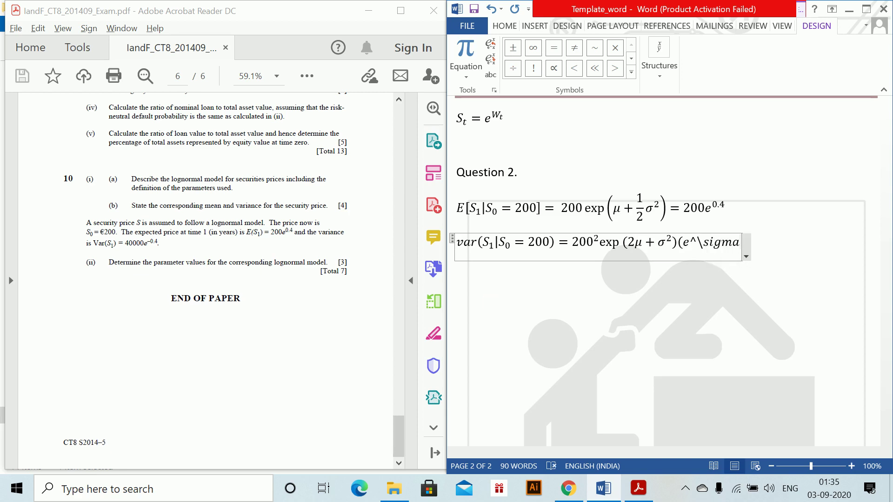
key("space")
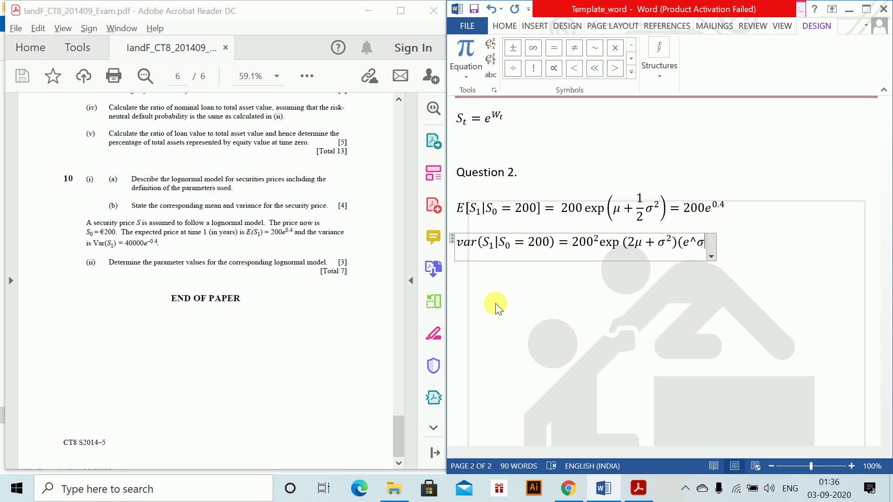
type("^2")
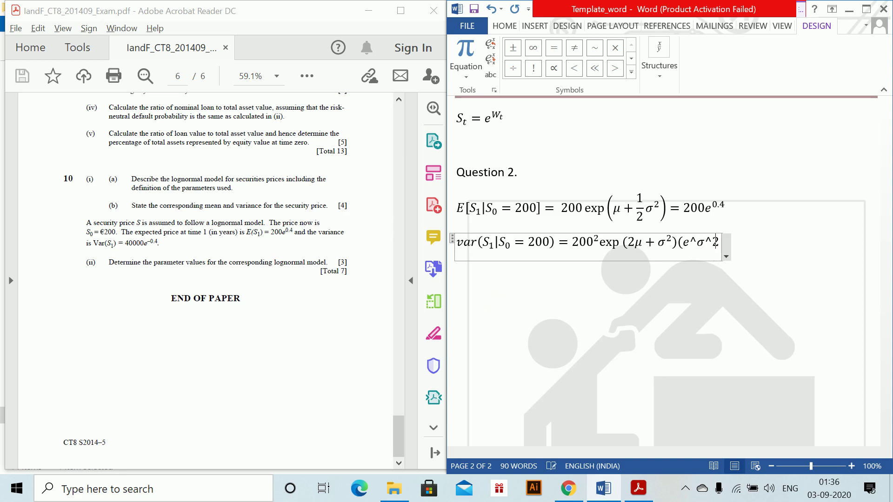
key("space")
type("-1)")
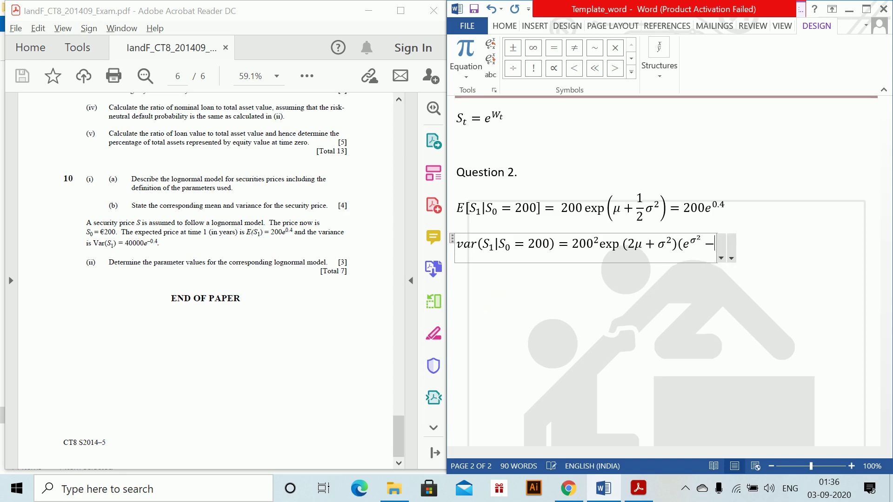
left_click(495, 303)
- On a new line indented three tab stops under the variance equation, insert an equation reading E(S_1|S_0 = 200)^2, the 2 as a superscript
key("Return")
key("Tab")
key("Tab")
key("Tab")
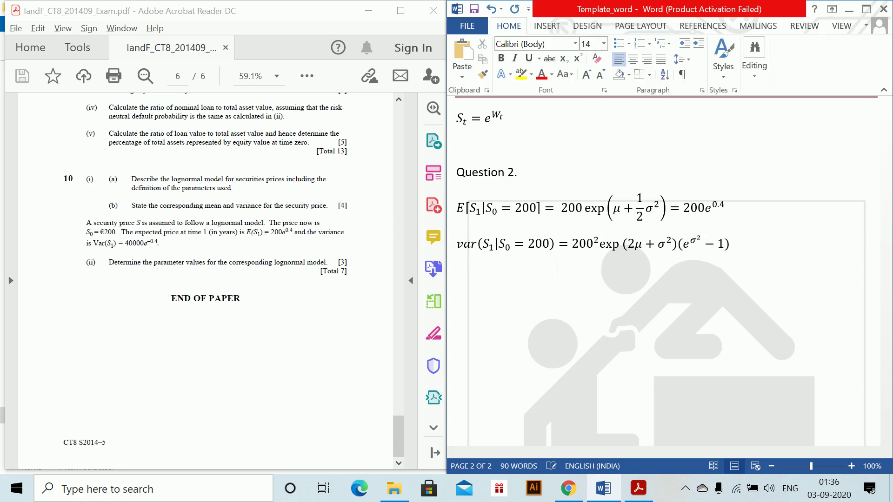
key("alt+equal")
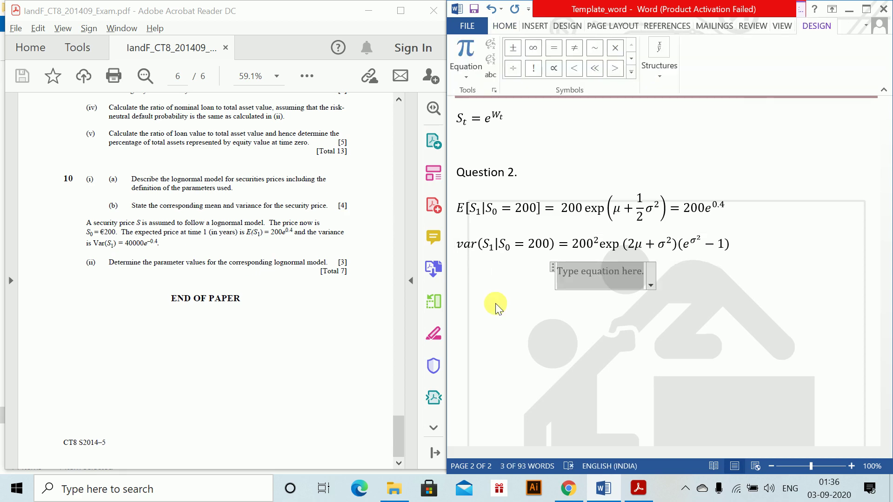
type("E(S")
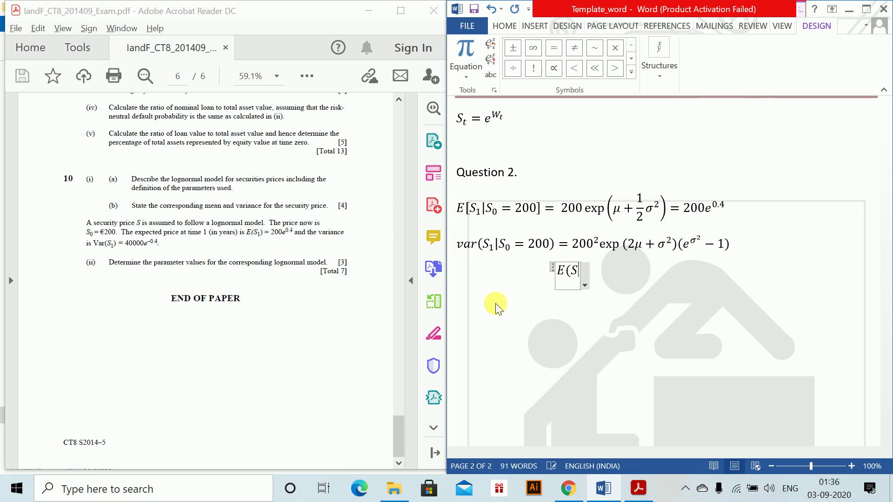
type("_1|S")
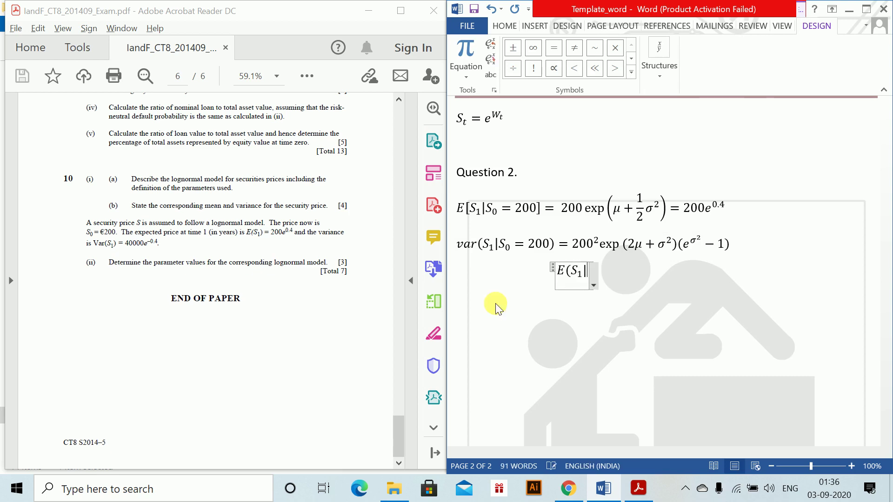
type("_0 ")
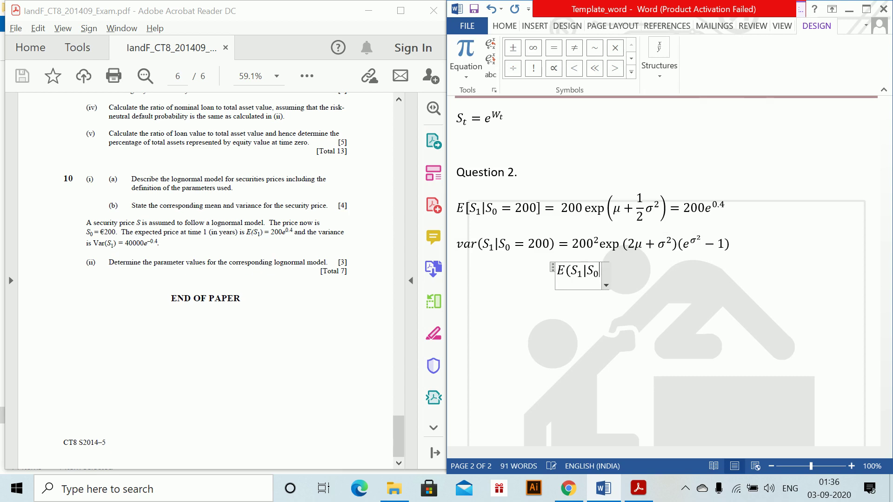
type("=200)")
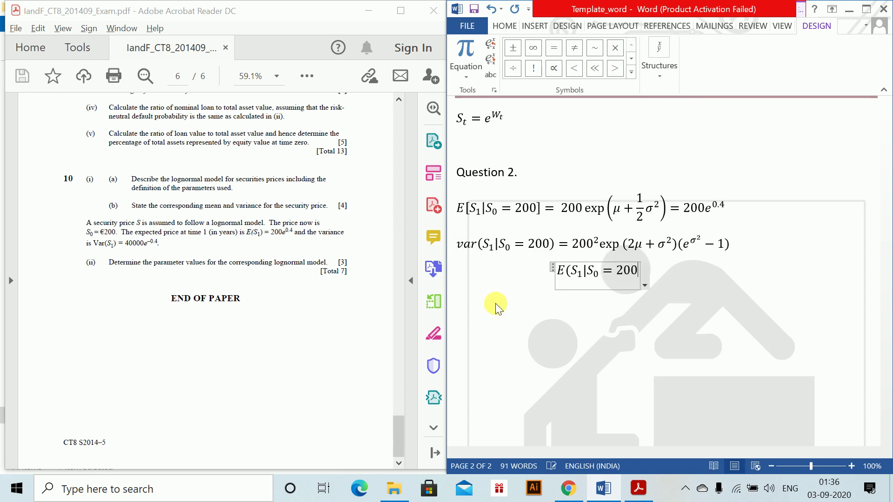
type("^2 ")
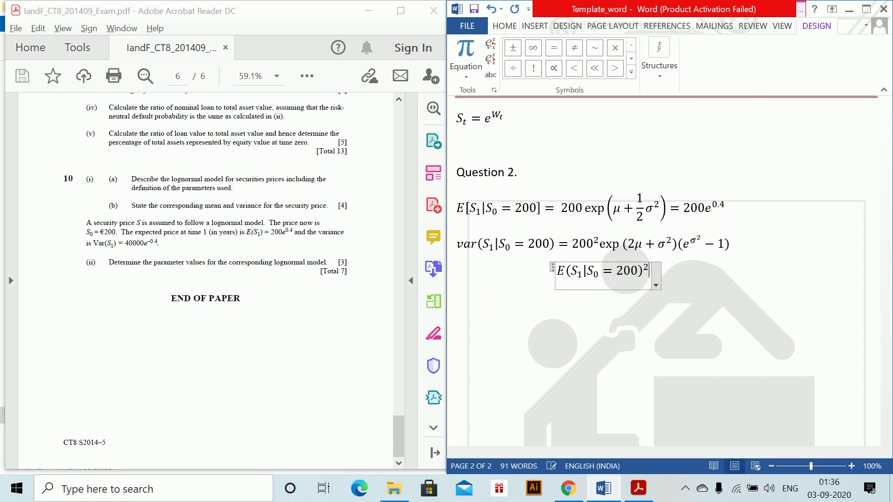
- Copy )(e^(σ^2) − 1 from the end of the variance equation into the indented equation, then close the bracket and add an equals sign
type("(")
left_click_drag(678, 244, 741, 247)
key("ctrl+c")
left_click(649, 281)
key("BackSpace")
key("ctrl+v")
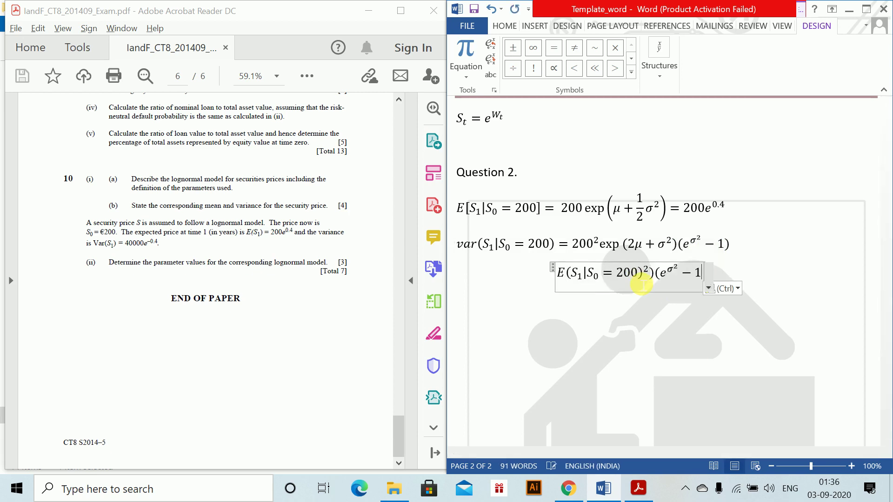
type(")=")
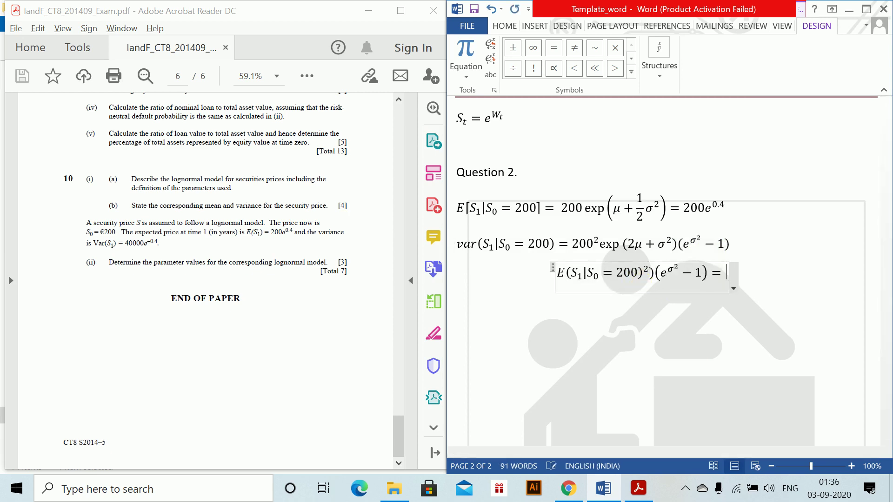
- Complete the indented equation with 40000e^−0.4, the −0.4 as a superscript, and add the plain-text line "Subsituting 1 into 2" below it
type("2")
key("BackSpace")
type("4000")
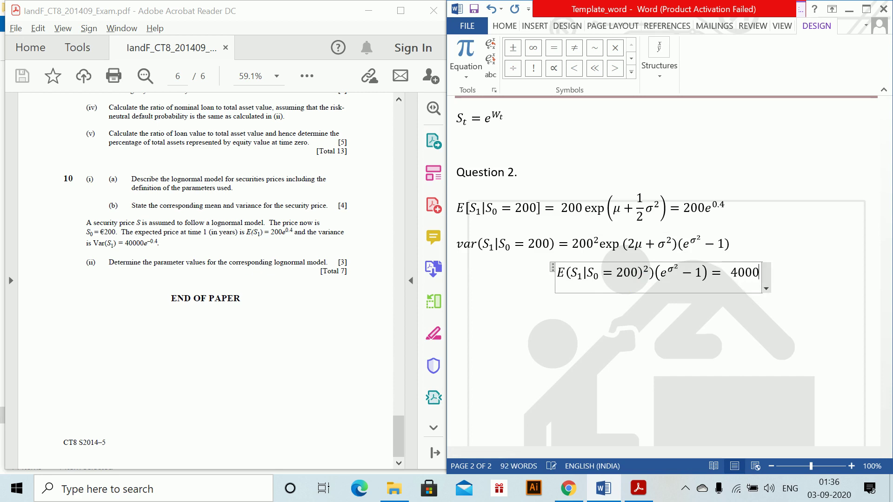
type("0e")
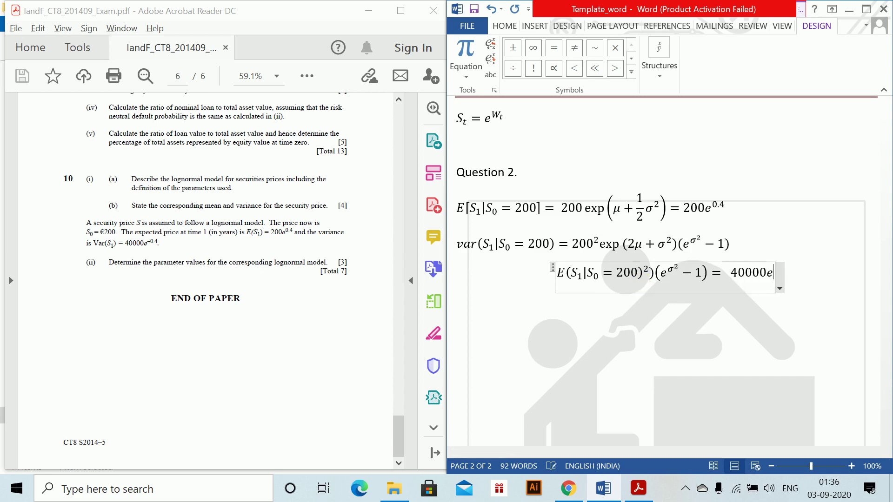
type("^")
type("-0.4")
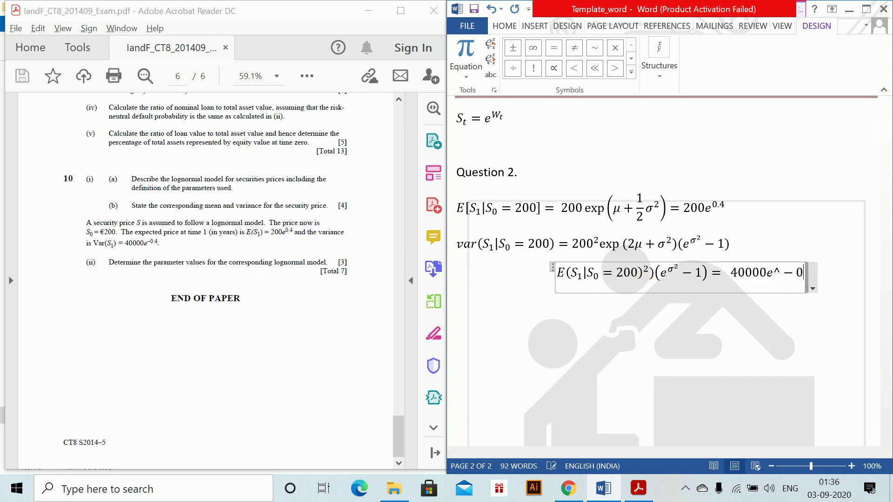
left_click(642, 285)
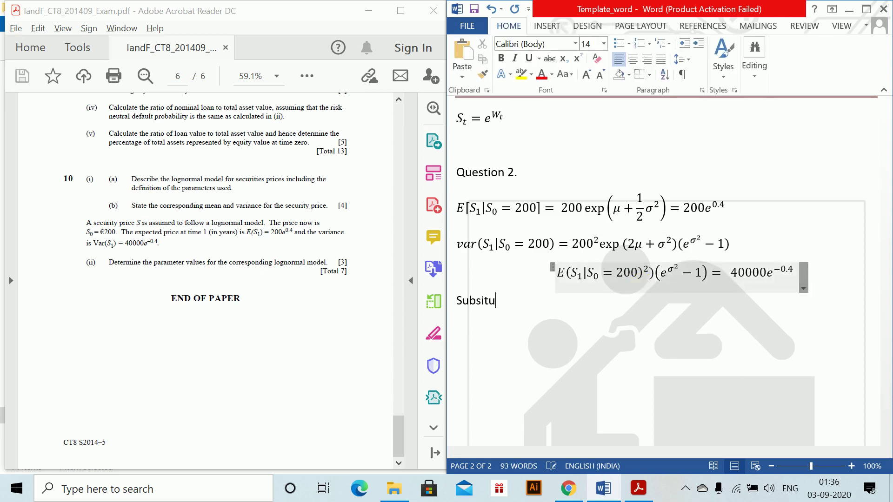
type("g 1 into 2")
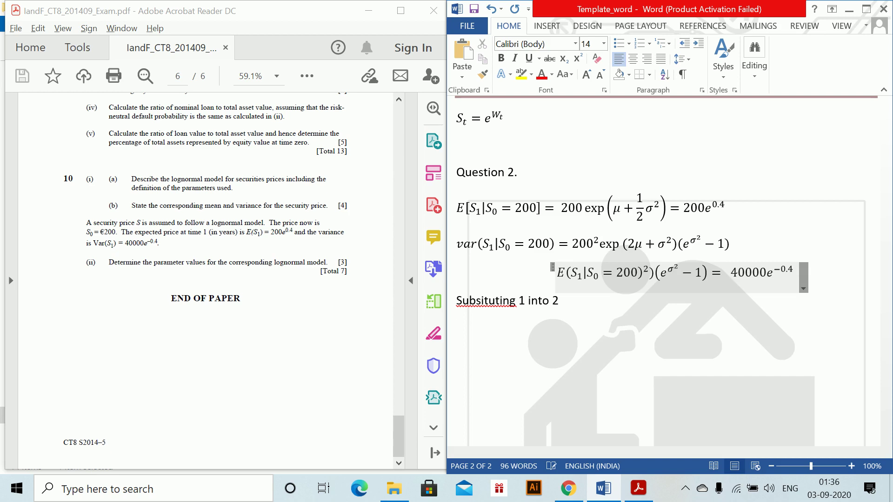
- Under "Subsituting 1 into 2", insert an equation starting with (200e^0.4)^2, with 0.4 and the 2 as superscripts
key("alt+equal")
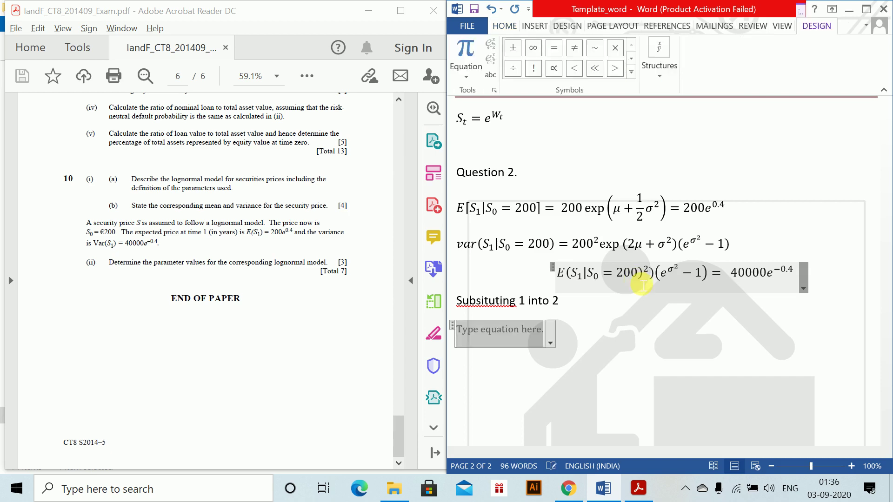
type("(2000")
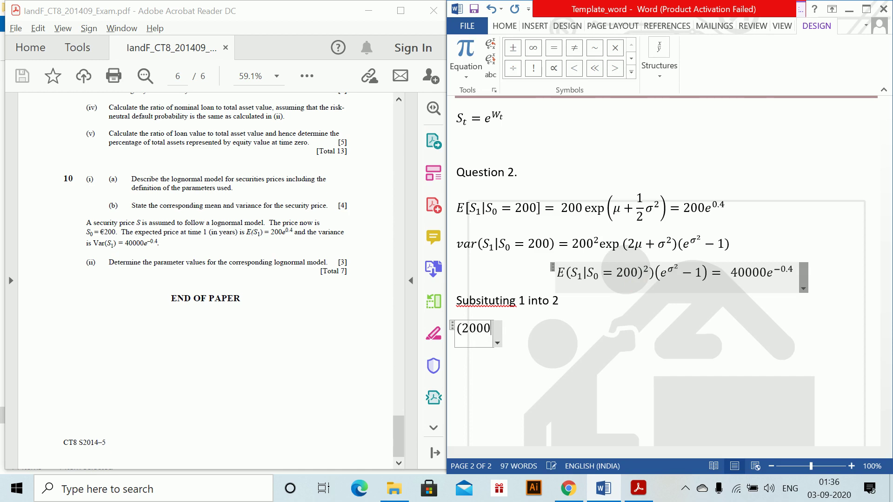
key("BackSpace")
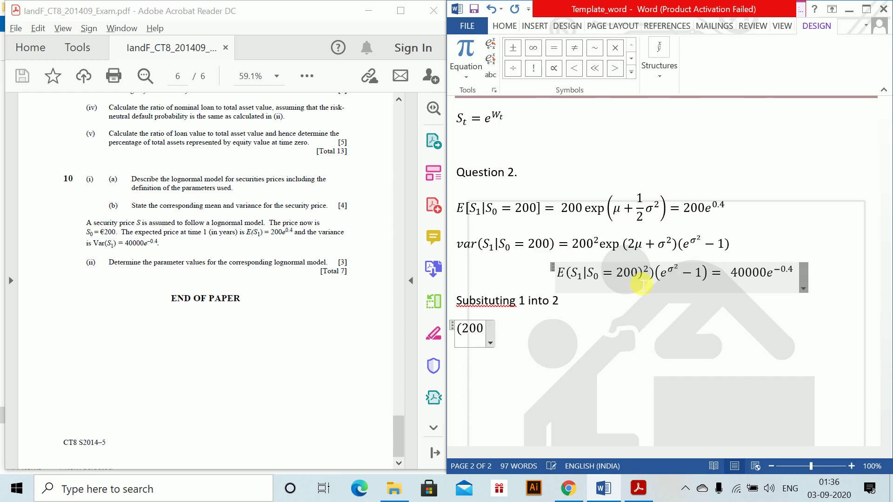
type(")^2")
key("BackSpace")
key("BackSpace")
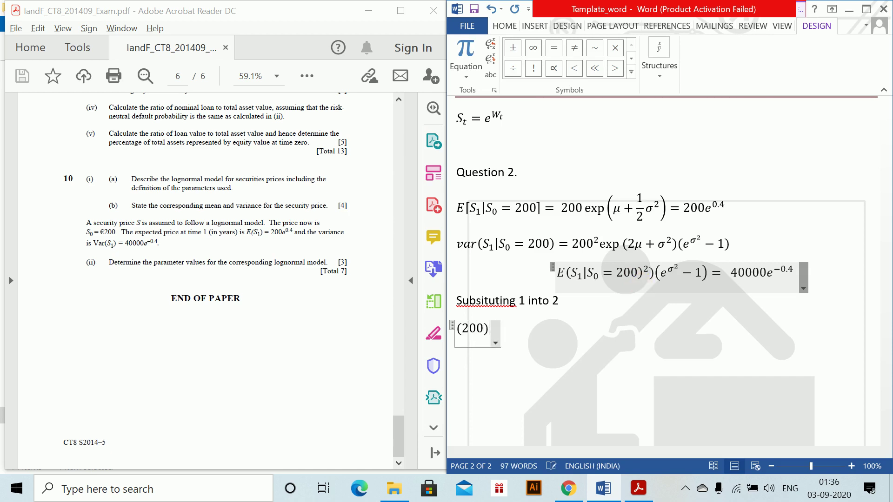
key("BackSpace")
type("e^0.4")
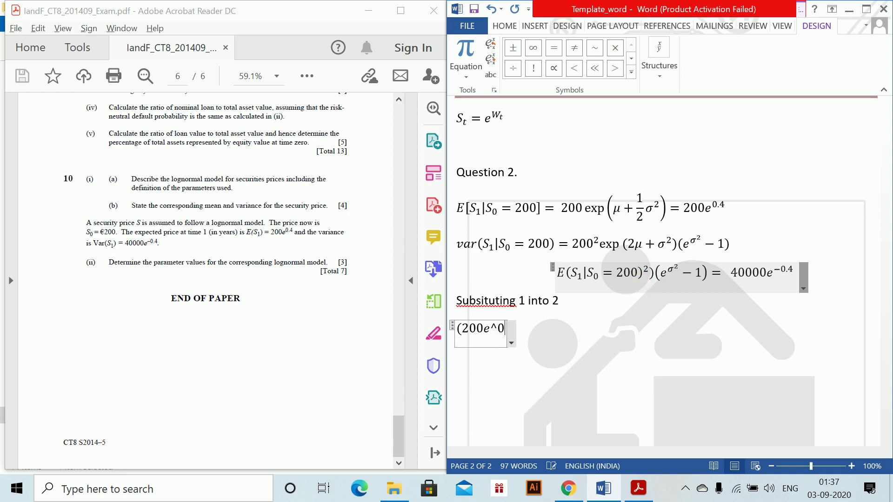
type(")^")
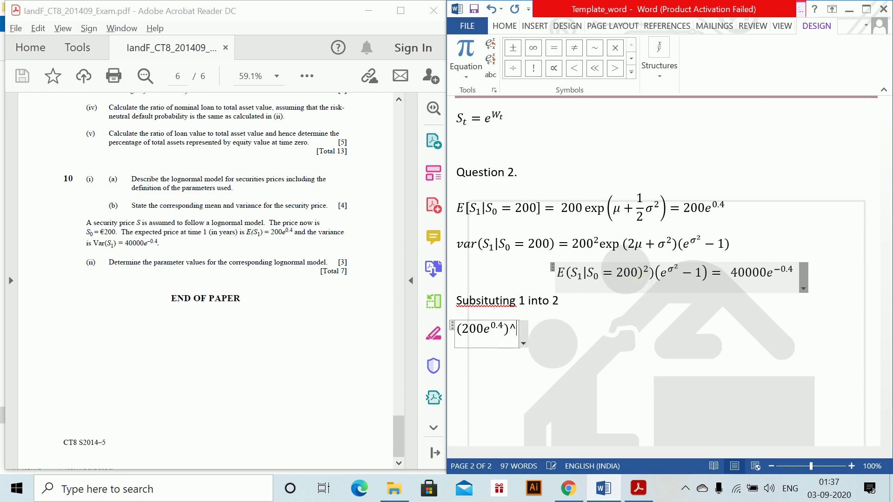
type("2 (")
key("BackSpace")
- Paste the copied )(e^(σ^2) − 1 into the equation, close the bracket, and complete it with = 40000e^0.4
type(")(eσ2 − 1")
type(") ")
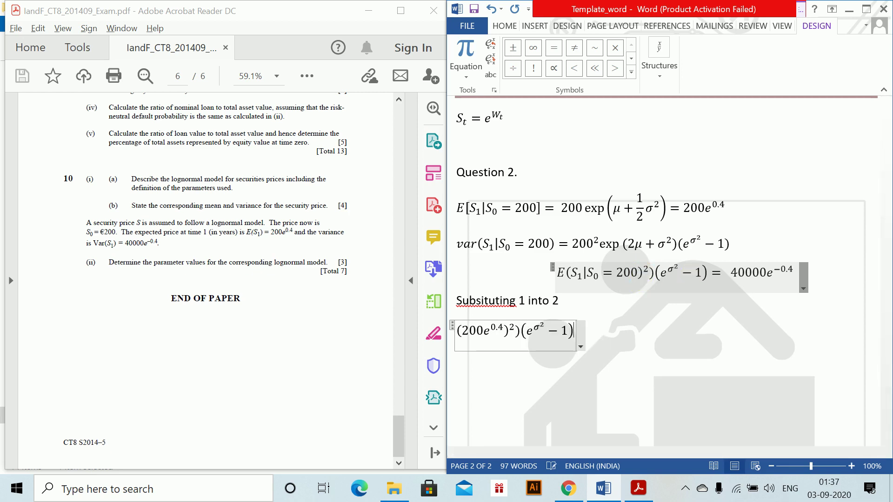
type("= 400000")
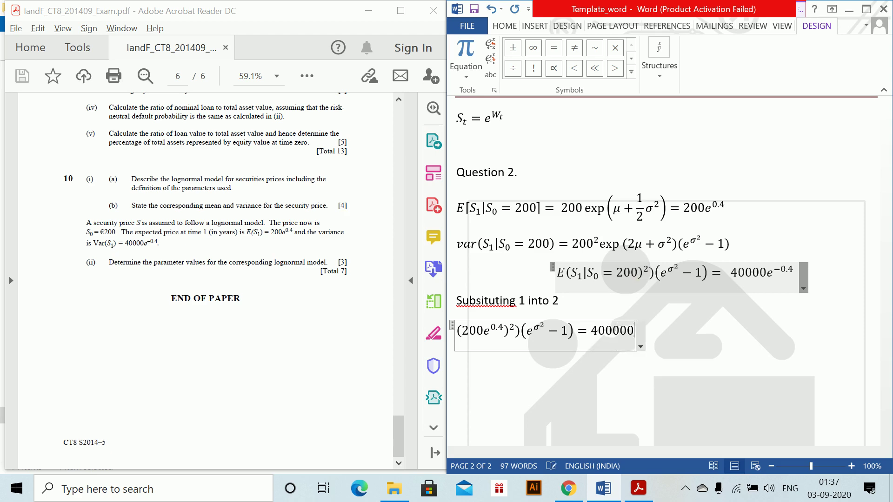
key("BackSpace")
type("e^0.")
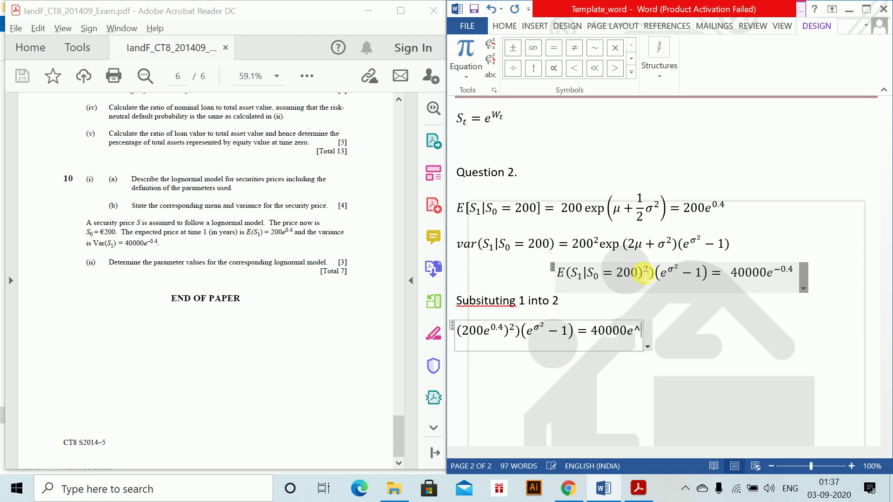
type("4")
key("Return")
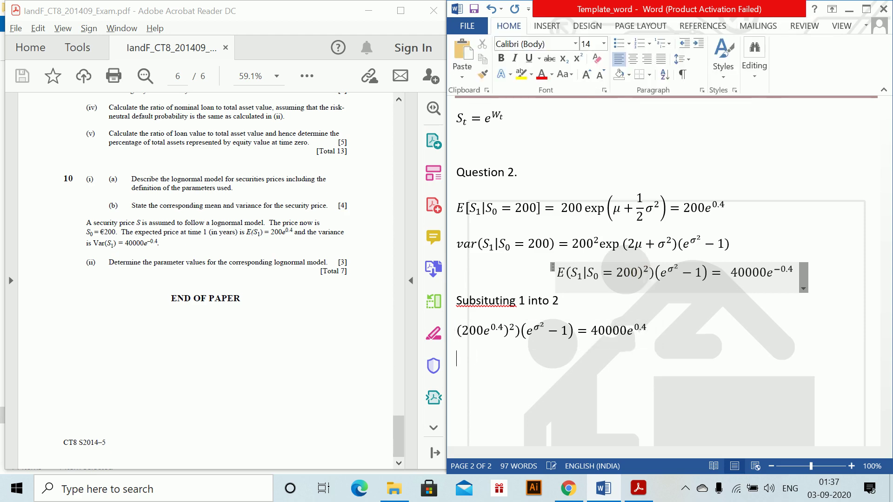
- On the next line, insert an equation starting with = 40000e^0.8, the 0.8 as a superscript
key("alt+equal")
type("=400000")
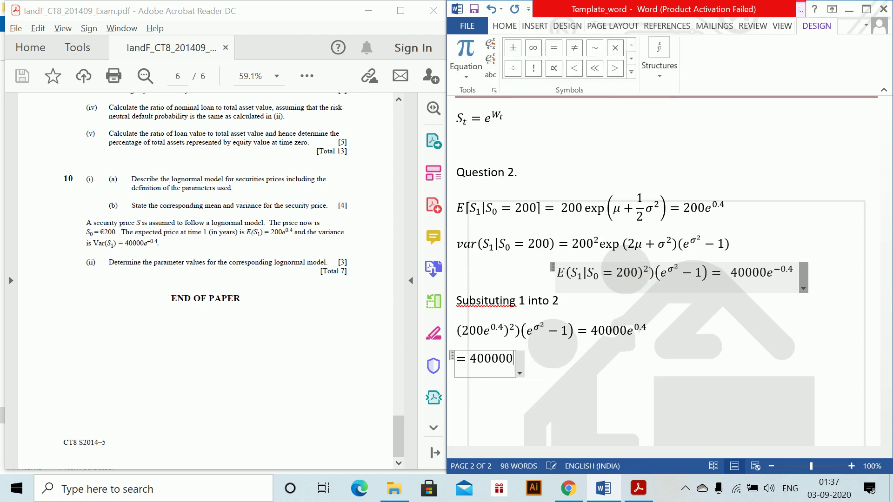
key("BackSpace")
type("e^0.4")
key("BackSpace")
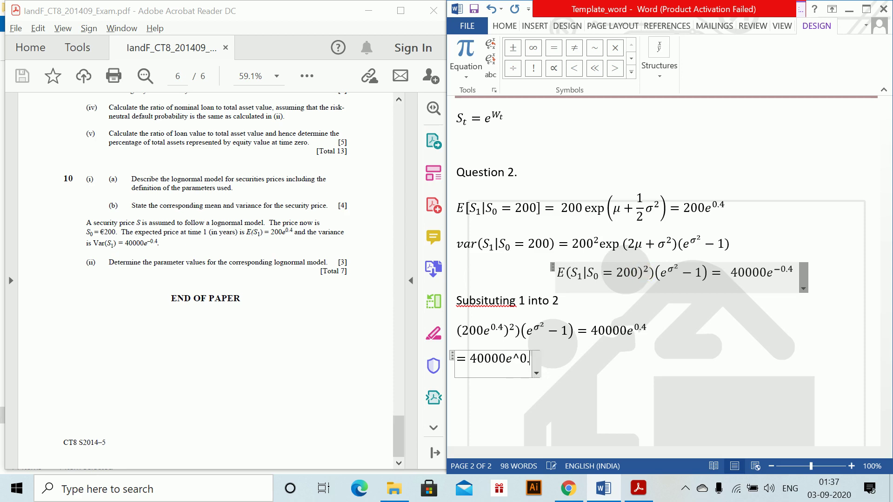
type("8 (")
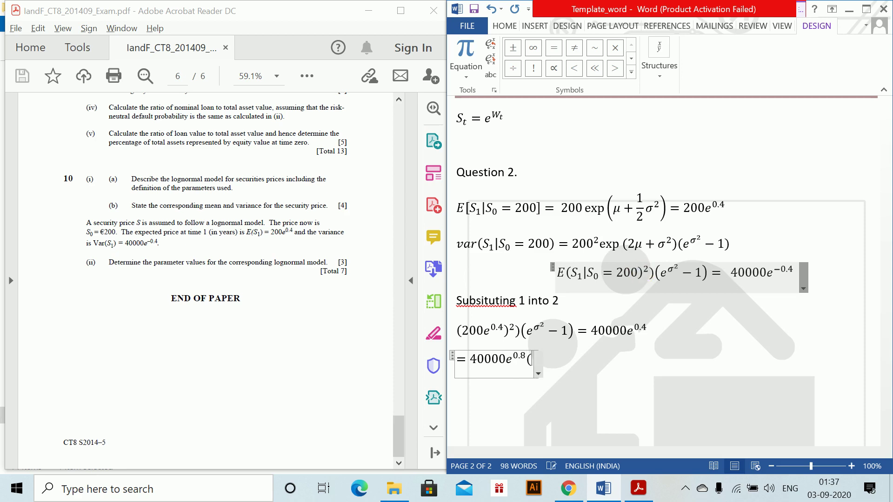
key("BackSpace")
- Paste the copied factor after e^0.8, remove its extra closing bracket, and close it so it reads (e^(σ^2) − 1)
type(")(eσ² − 1")
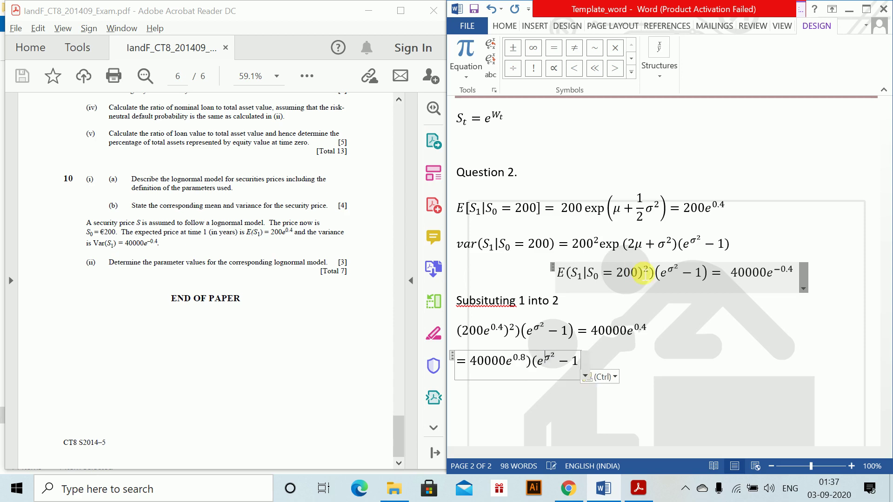
key("BackSpace")
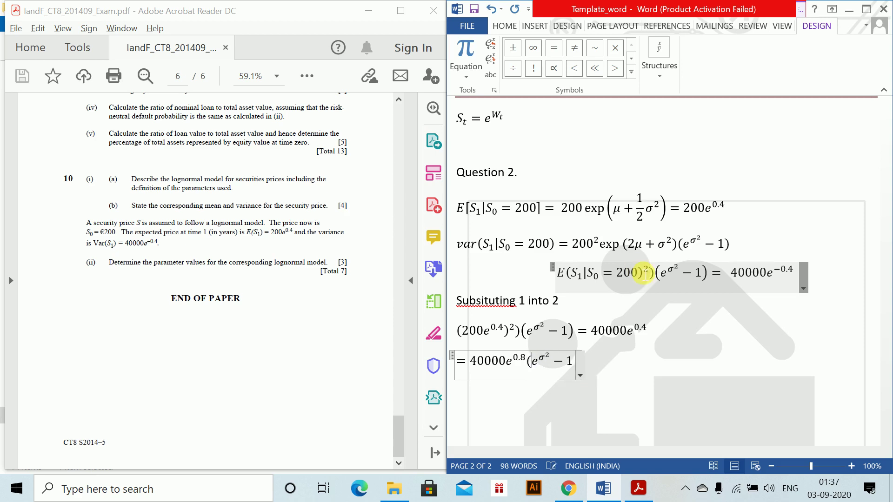
key("End")
key("Left")
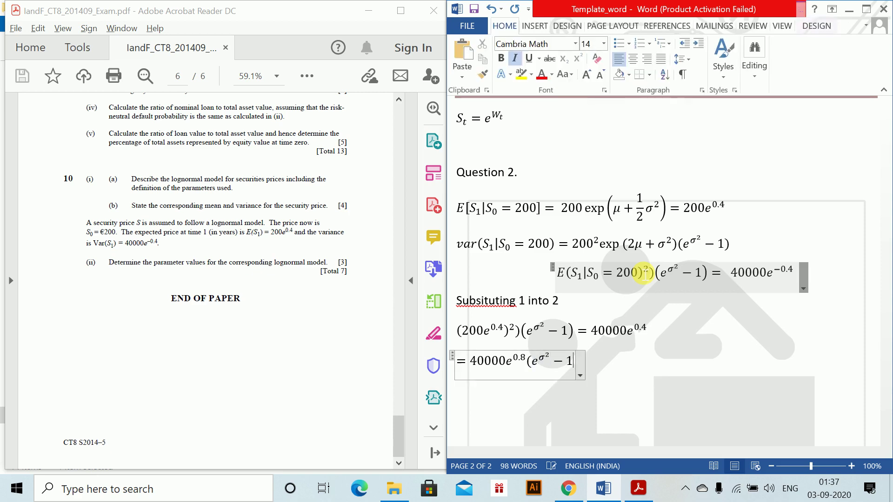
type(") ")
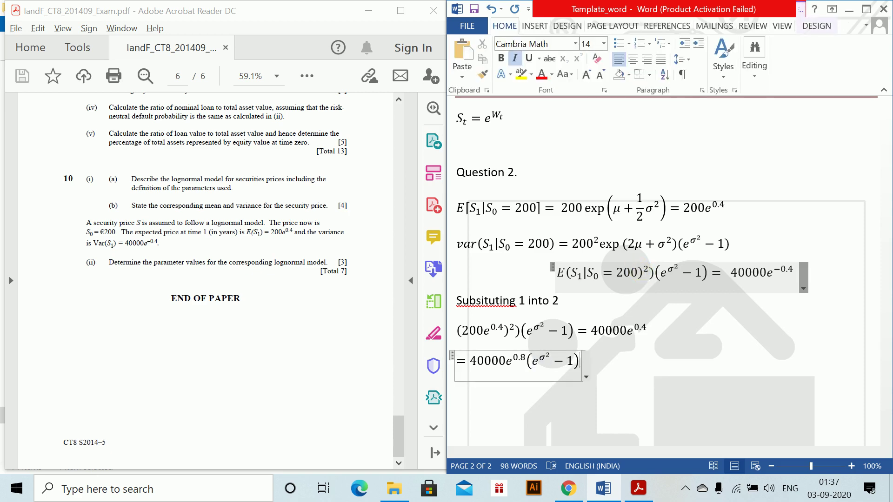
- Complete the equation with = 40000e^−0.4, the −0.4 as a superscript, and start a new line
type("= 40000")
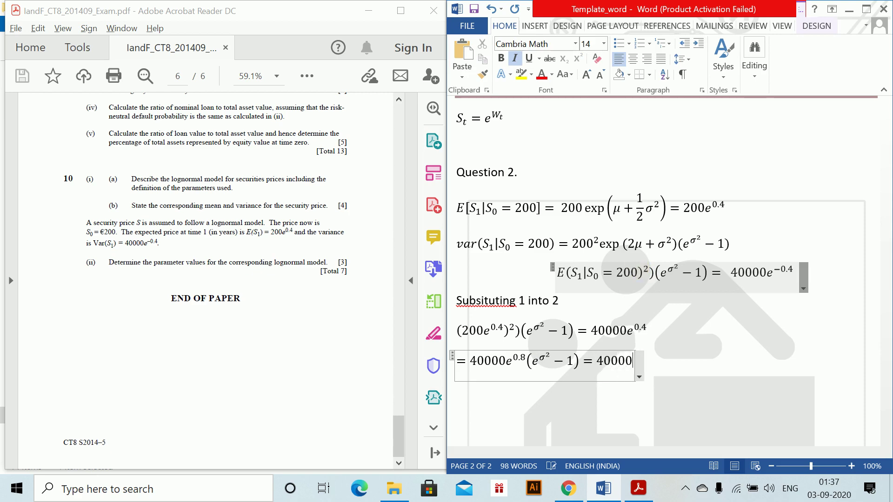
type("e^-0")
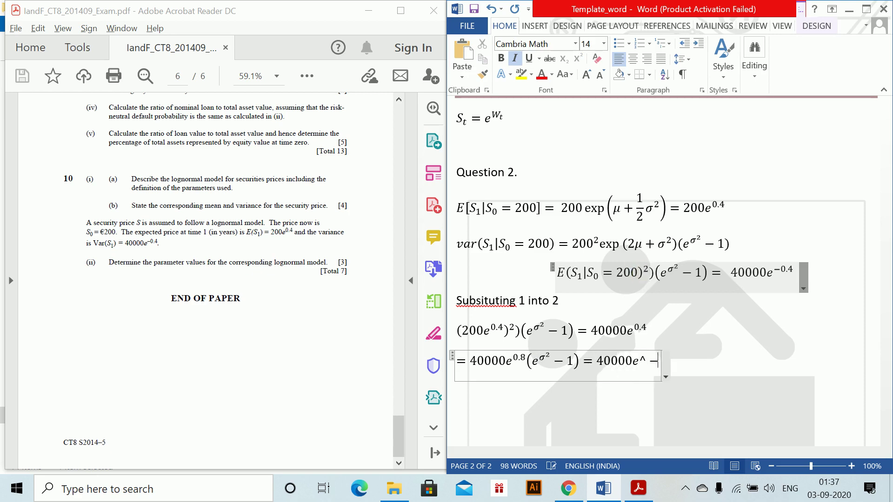
type(".")
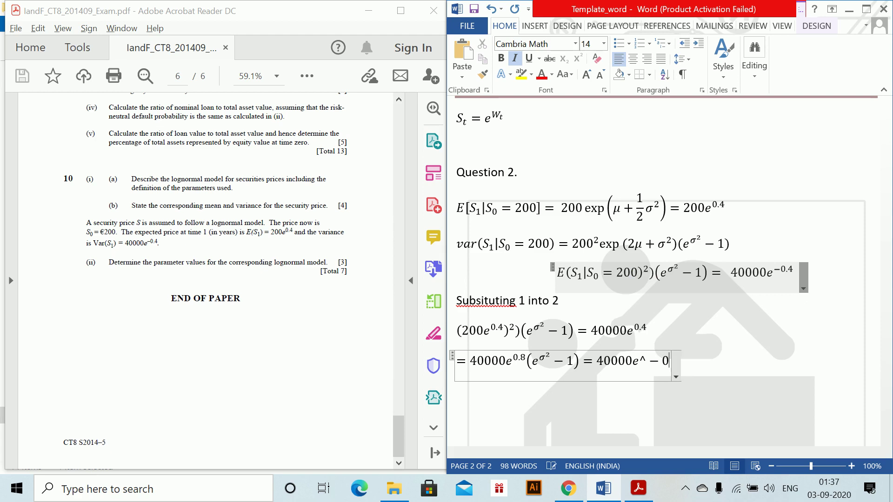
type("4")
key("Return")
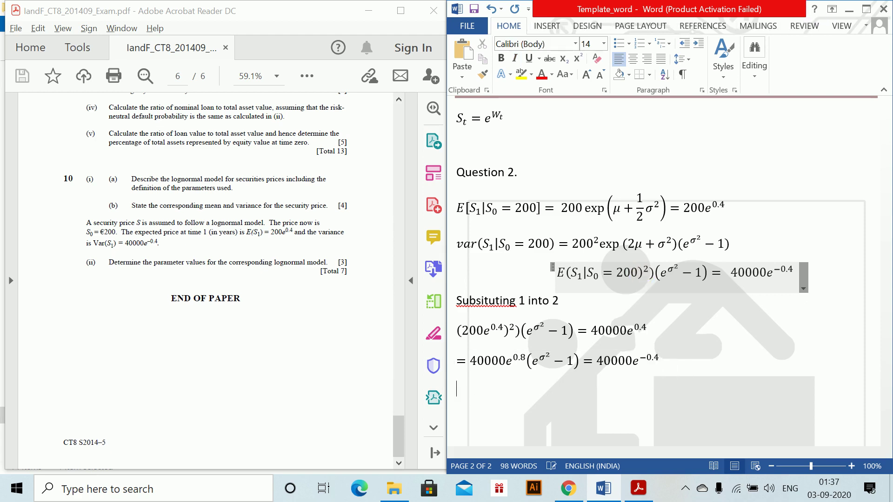
- Insert an equation reading = σ^2 ln(1 + e^−1.2) = 0.2633, with the 2 and −1.2 as superscripts
key("alt+equal")
type("=")
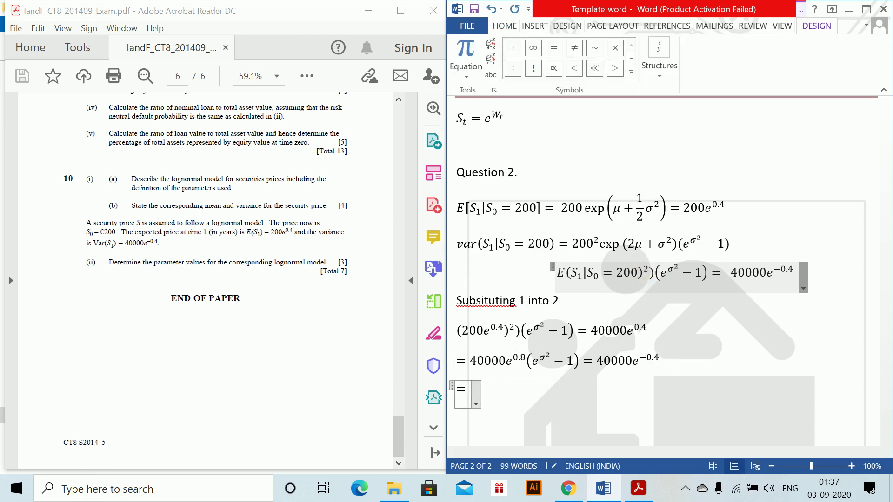
type("\\sigma")
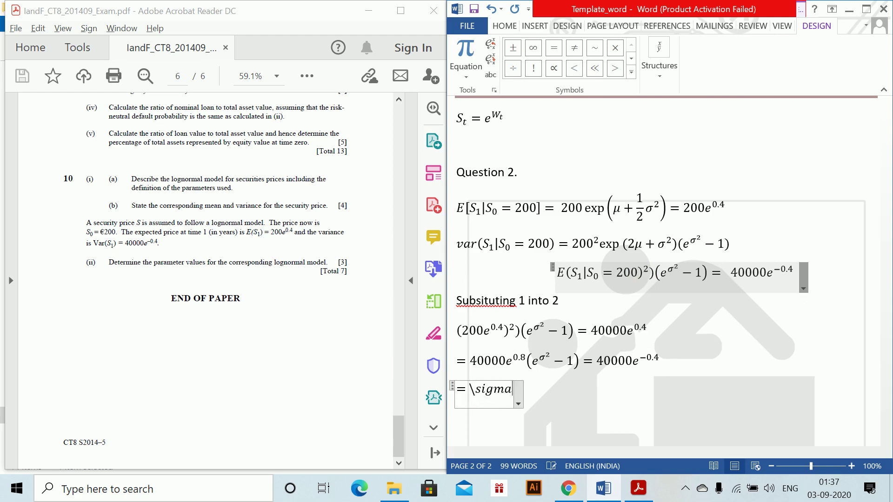
type("^2 ")
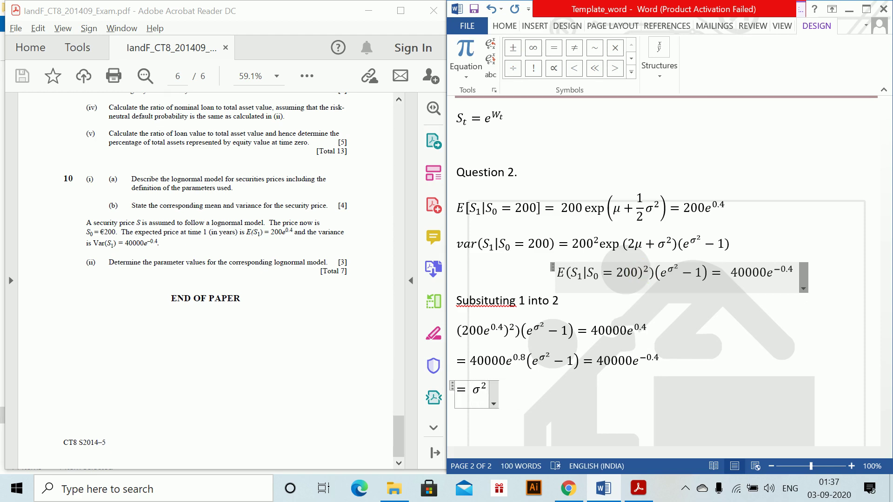
type("ln (")
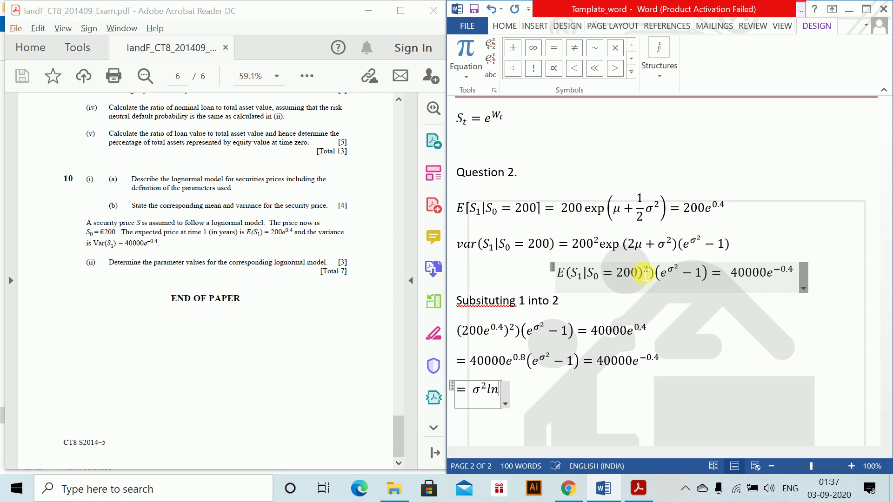
type("1+e^-1")
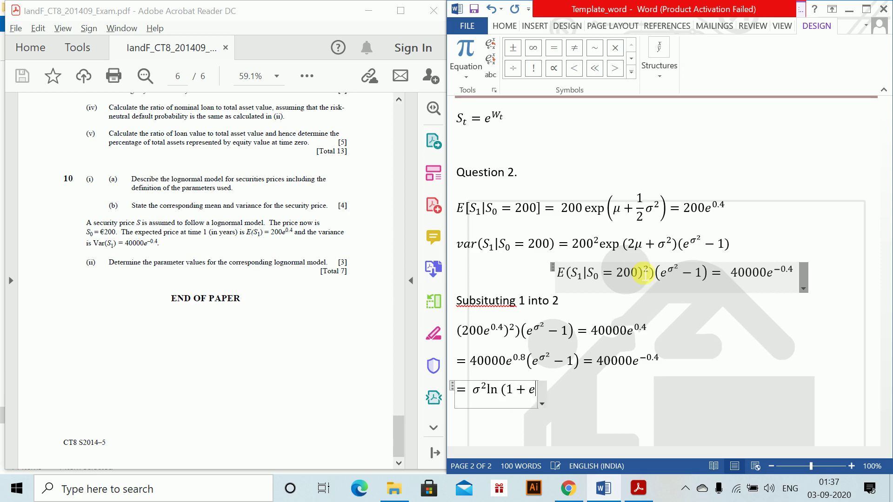
type(".2)")
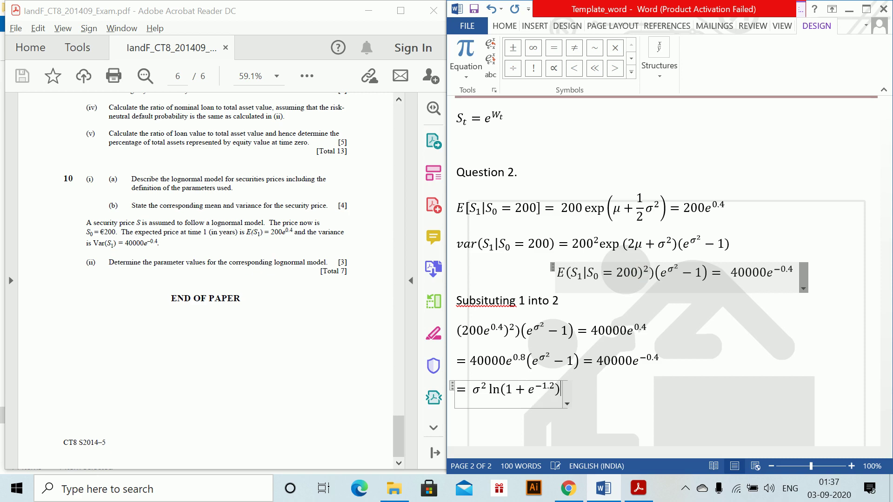
type(")=0.2633")
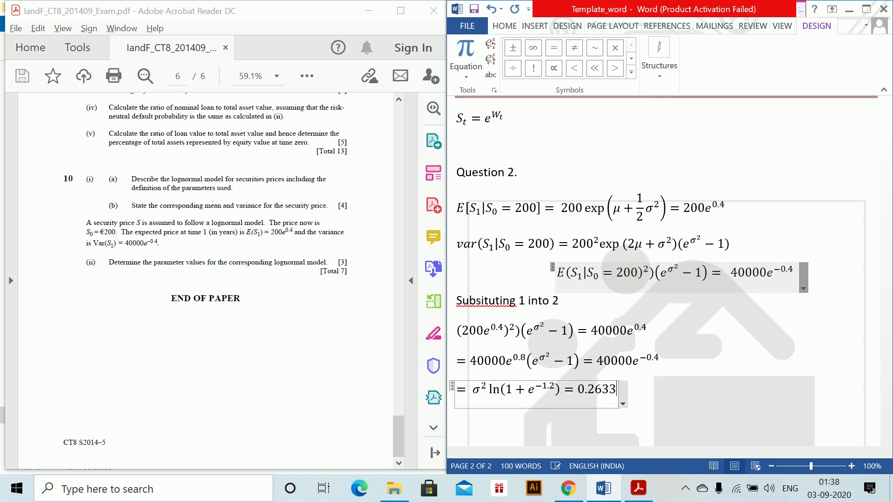
- Leave a blank line below and insert an equation reading μ + 1/2 σ^2 = 0.4, with 1/2 as a stacked fraction
key("Return")
key("Return")
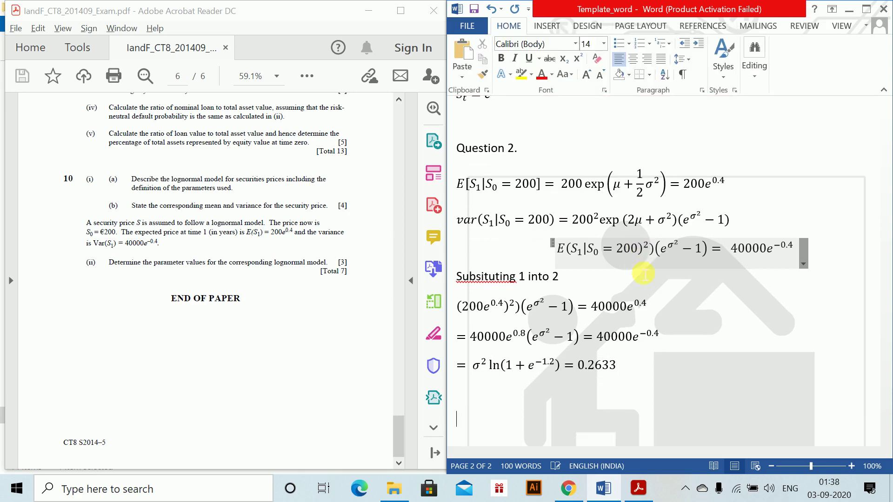
key("alt+equal")
type("\\mu+1/2 ")
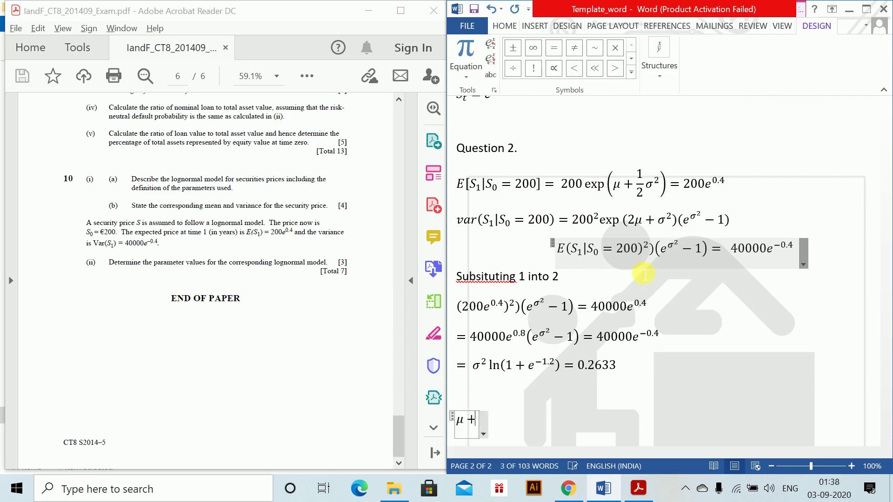
type("\\s")
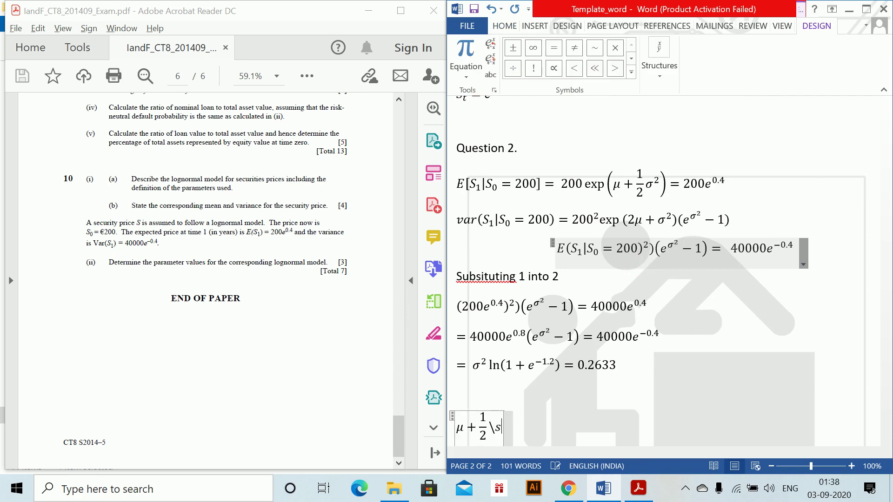
type("igma")
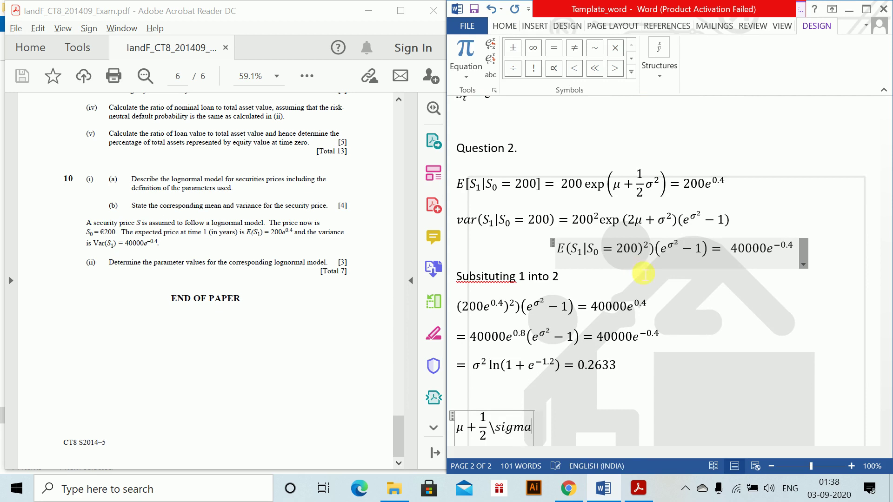
type(" ^2 =")
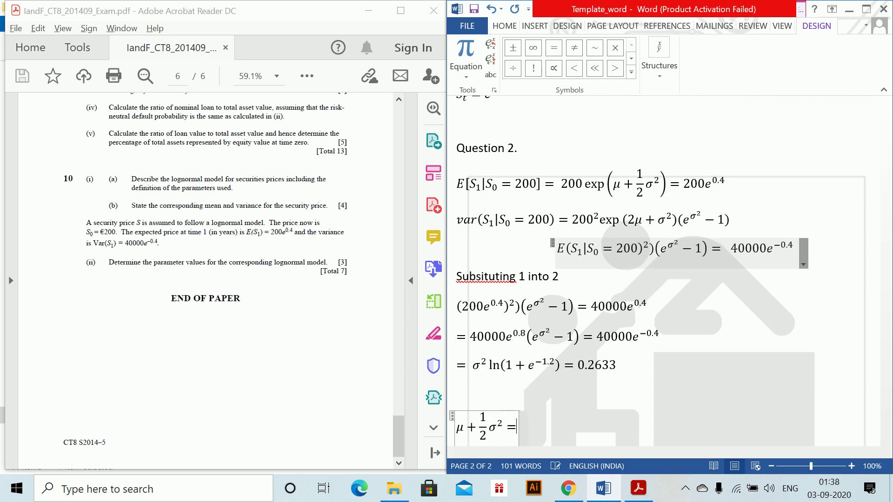
type("0.4")
- Insert an equation on the next line reading μ = 0.4 − 1/2 σ^2, with 1/2 as a stacked fraction and the 2 as a superscript
key("Return")
key("alt+equal")
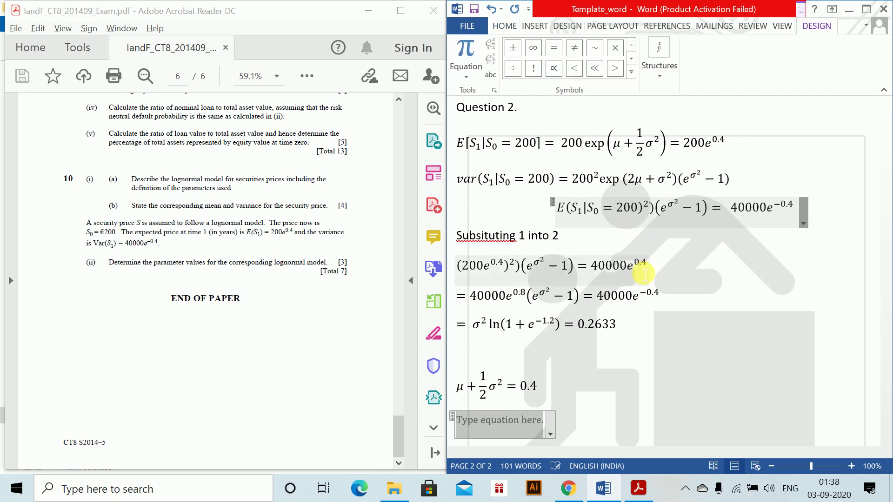
type("\\mu")
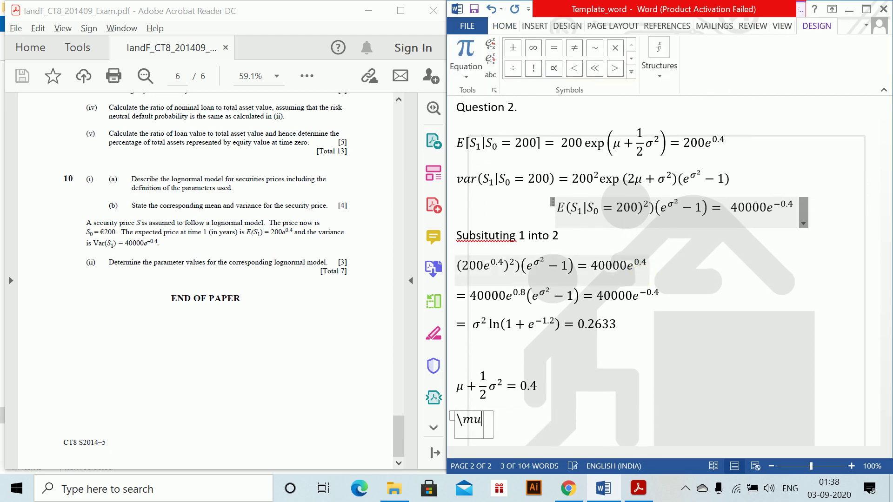
type(" =0")
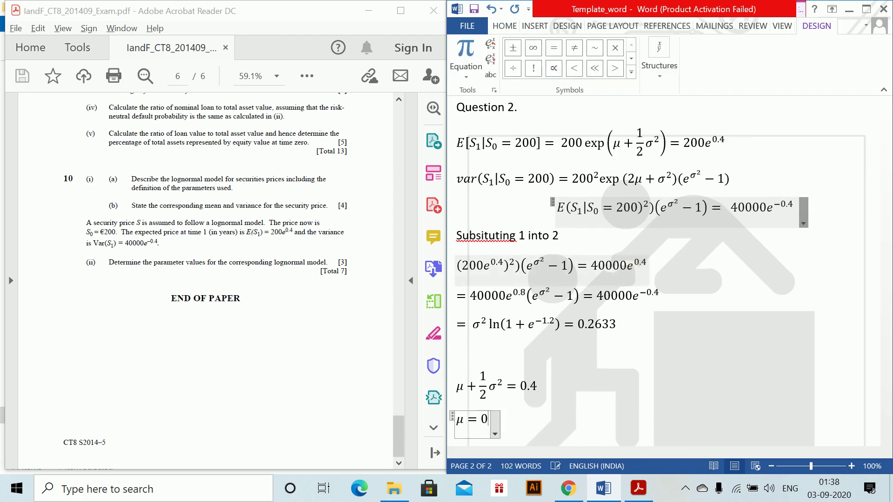
type(".4-1/2 \\sig,a")
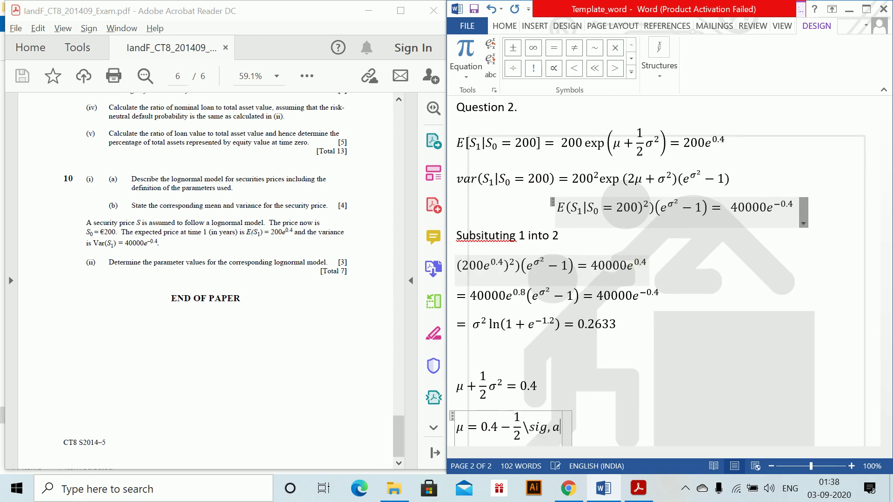
type("^2")
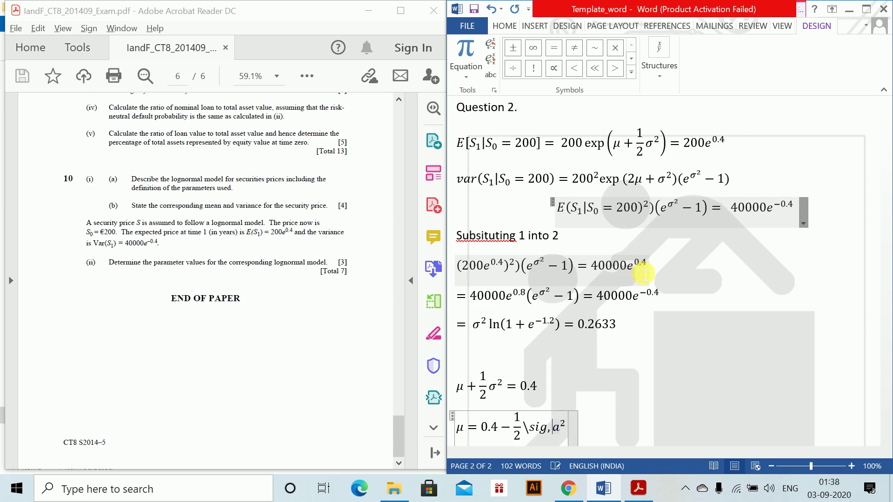
key("Delete")
key("Delete")
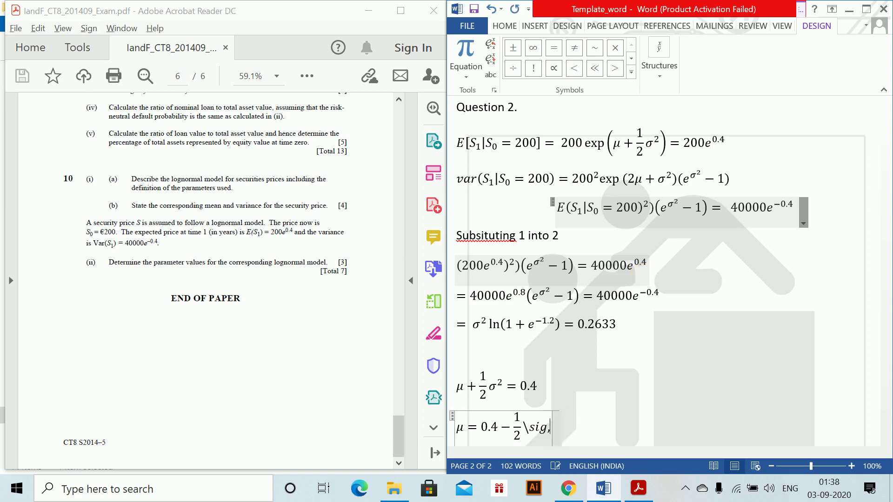
key("BackSpace")
type("ma ^2")
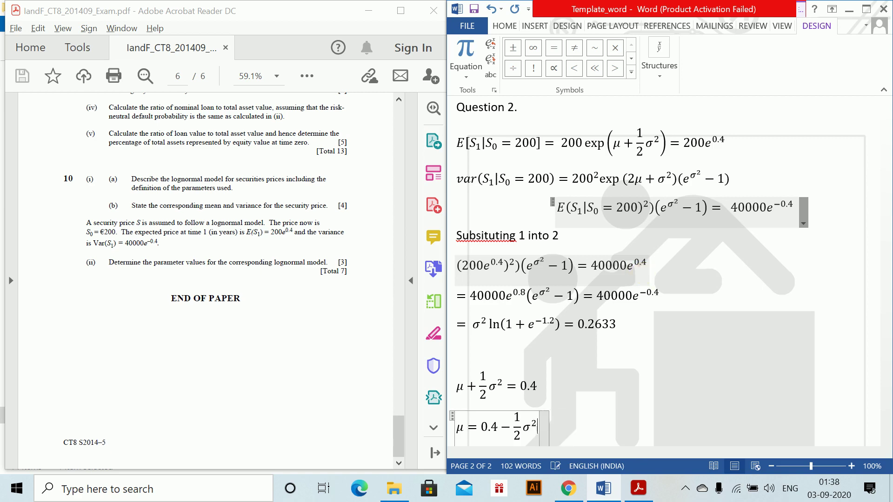
left_click(641, 265)
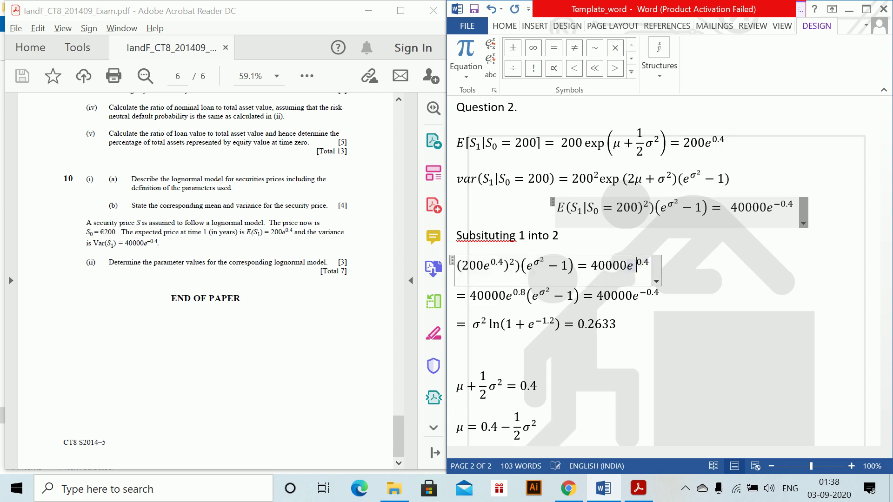
type("= 02")
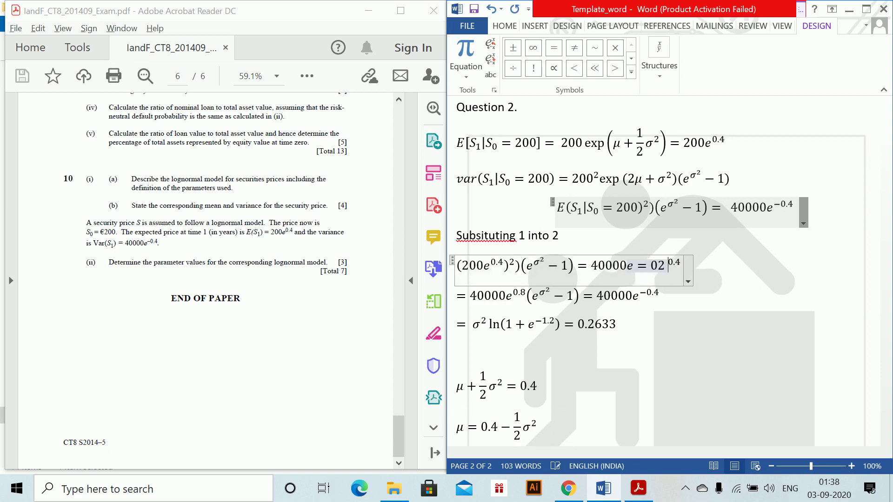
key("ctrl+z")
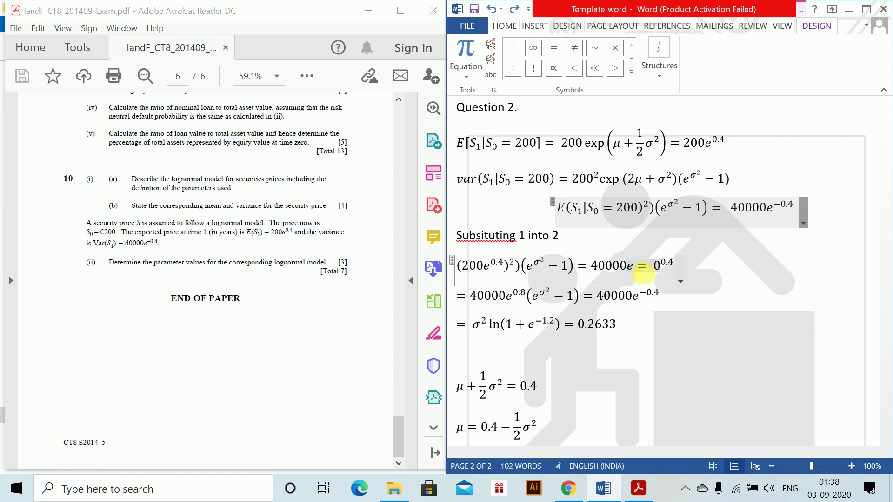
key("BackSpace")
- Extend the μ equation with = 0.4 − 1/2 0.2633, with 1/2 as a stacked fraction
left_click(536, 425)
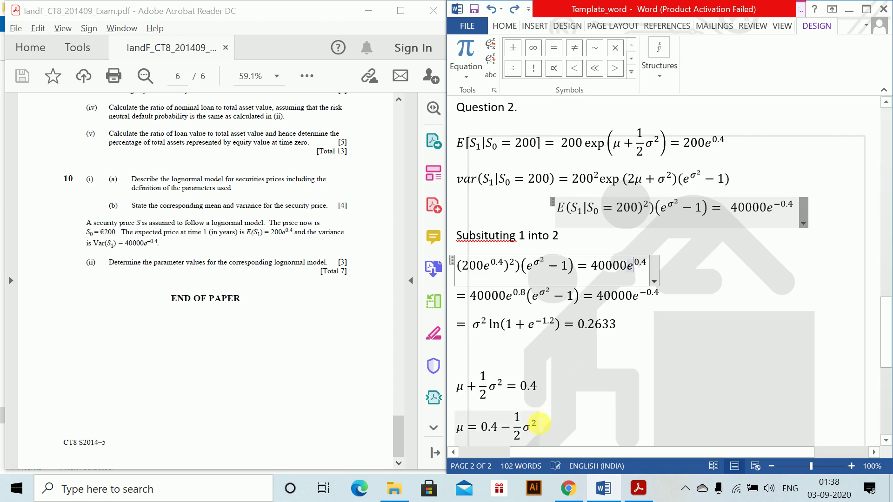
type("=0.")
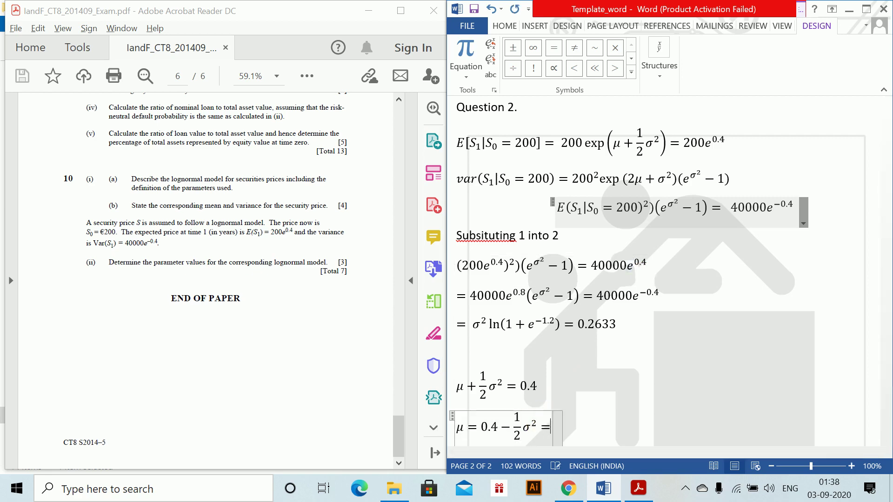
type("4")
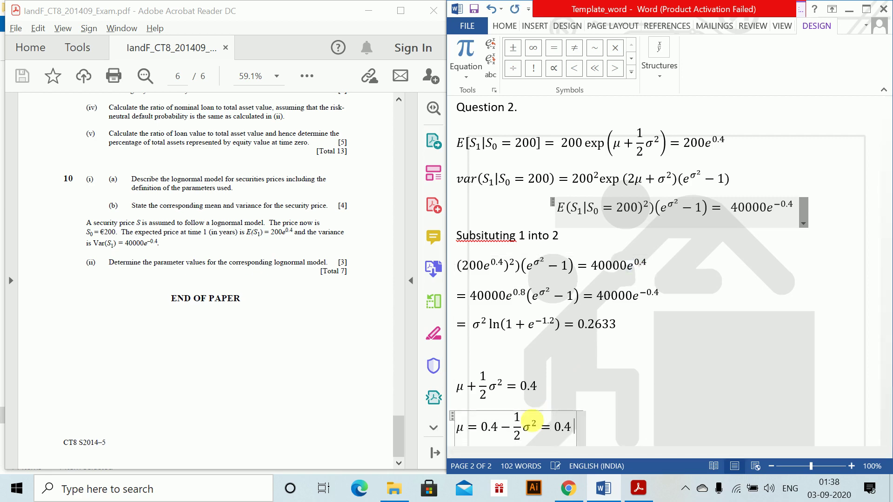
type("-1/")
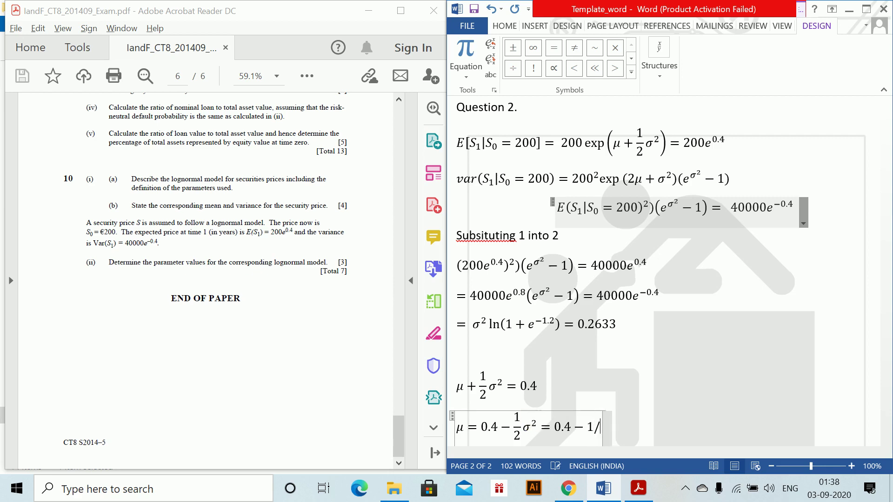
type("2 0.262")
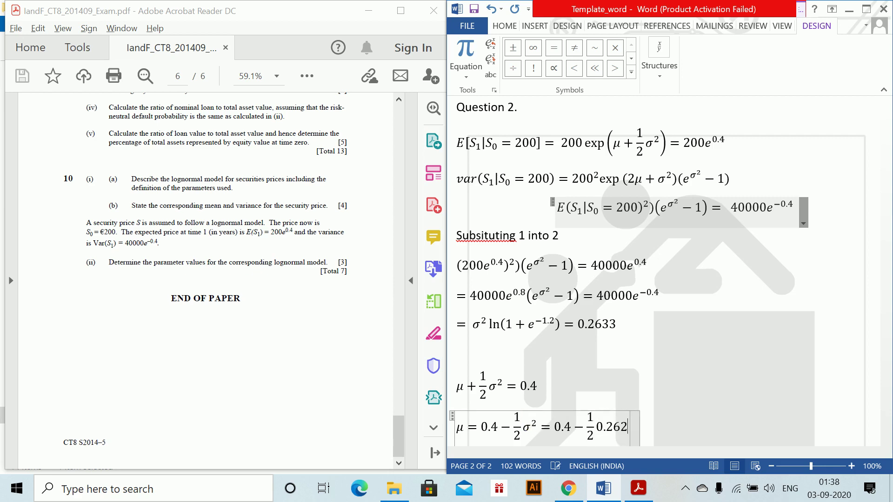
key("BackSpace")
type("33 ")
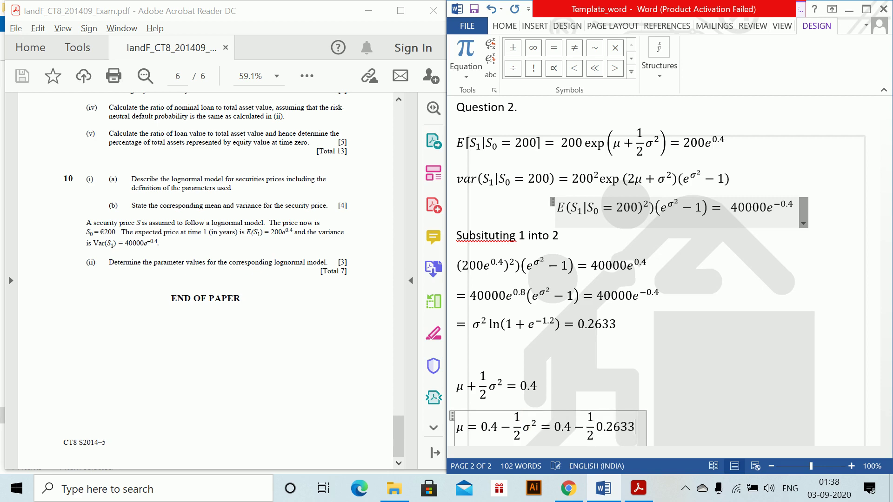
- Complete the μ equation with = 0.2684, leave the equation, and start a new paragraph with a blank line above it
type("=")
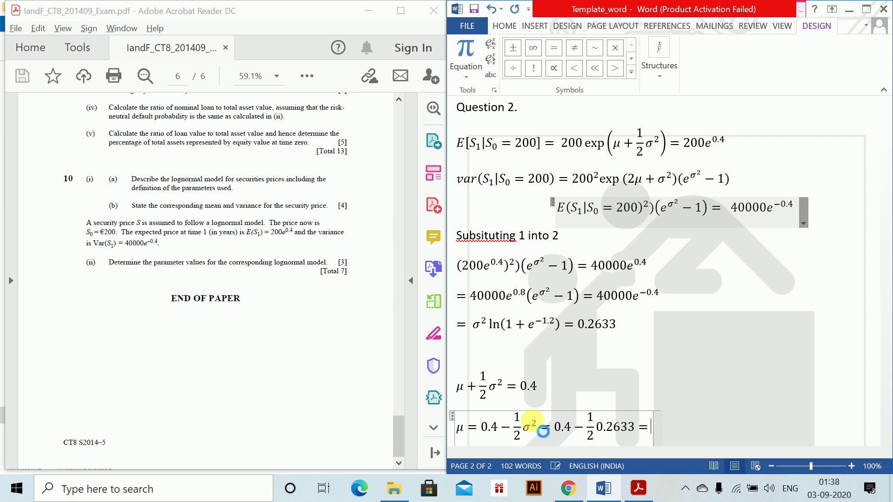
type(" 0.2681")
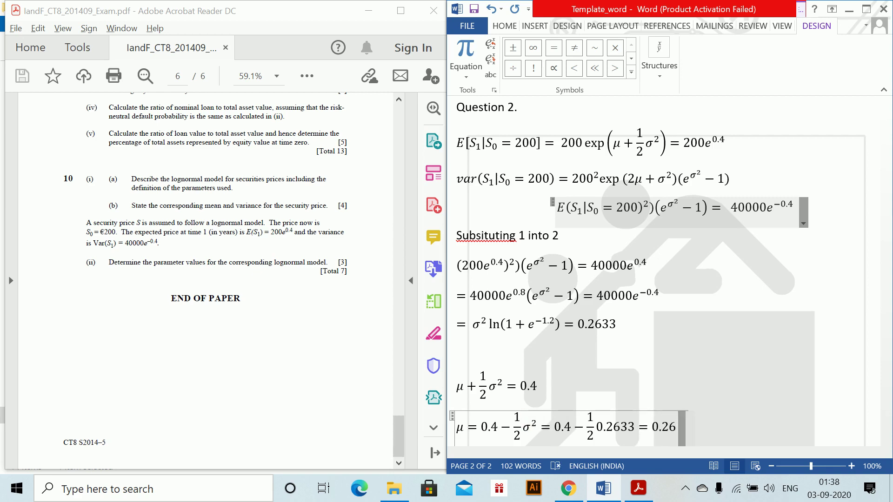
left_click(539, 427)
key("BackSpace")
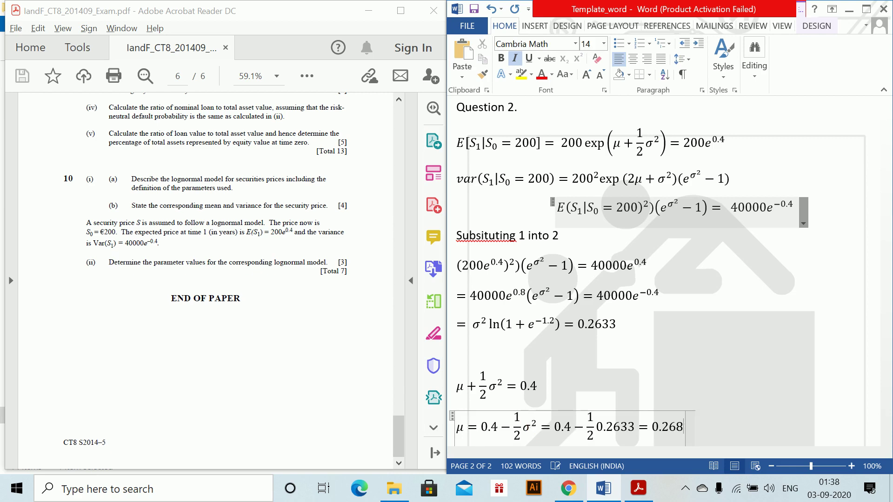
type("4")
key("Right")
key("Return")
key("Return")
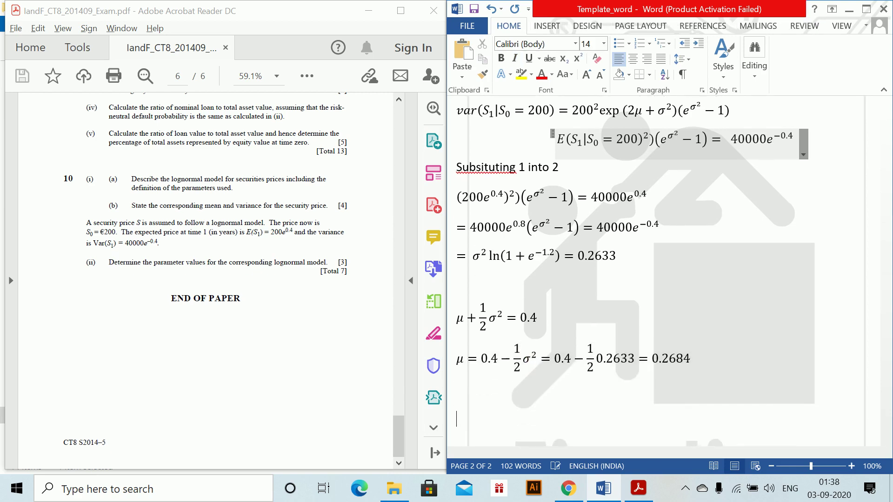